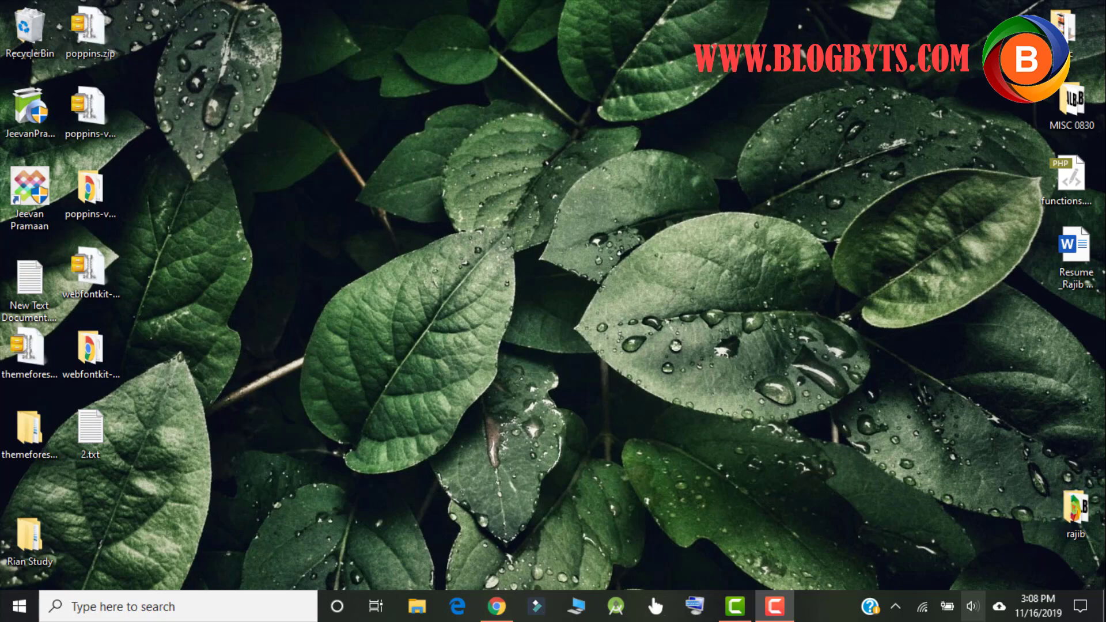
Step: Close the article window and open a fresh, maximised Chrome window
click(495, 608)
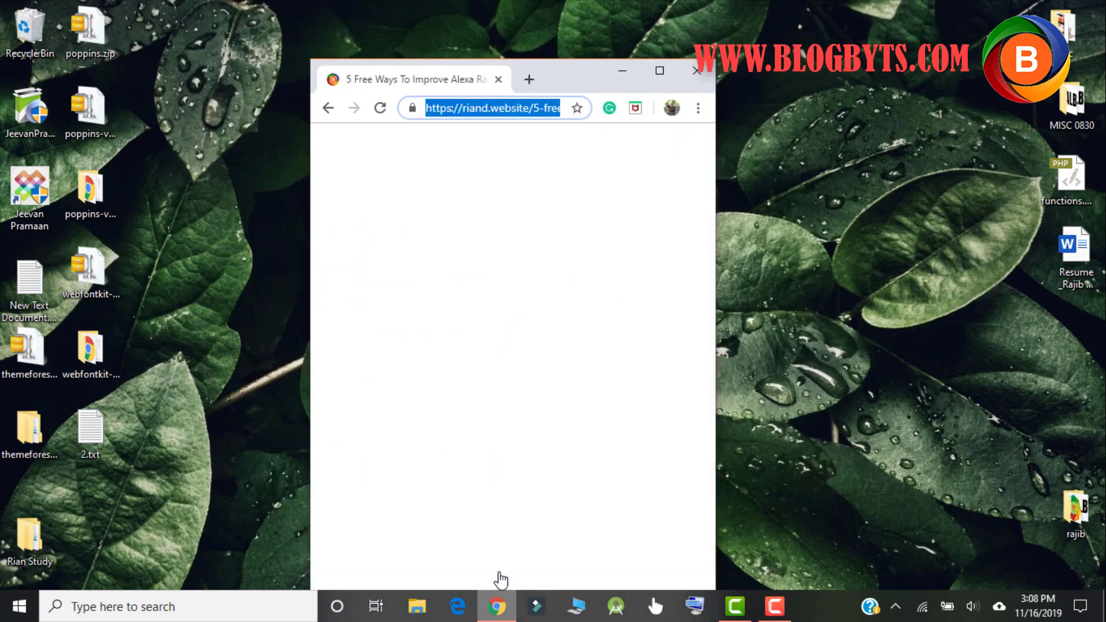
click(701, 71)
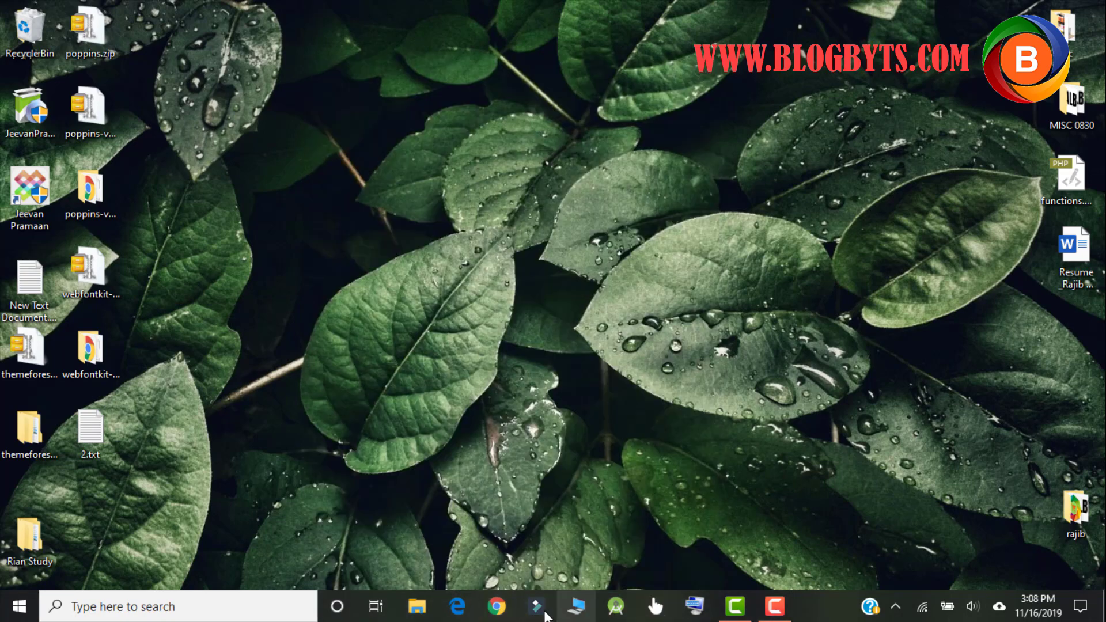
click(491, 607)
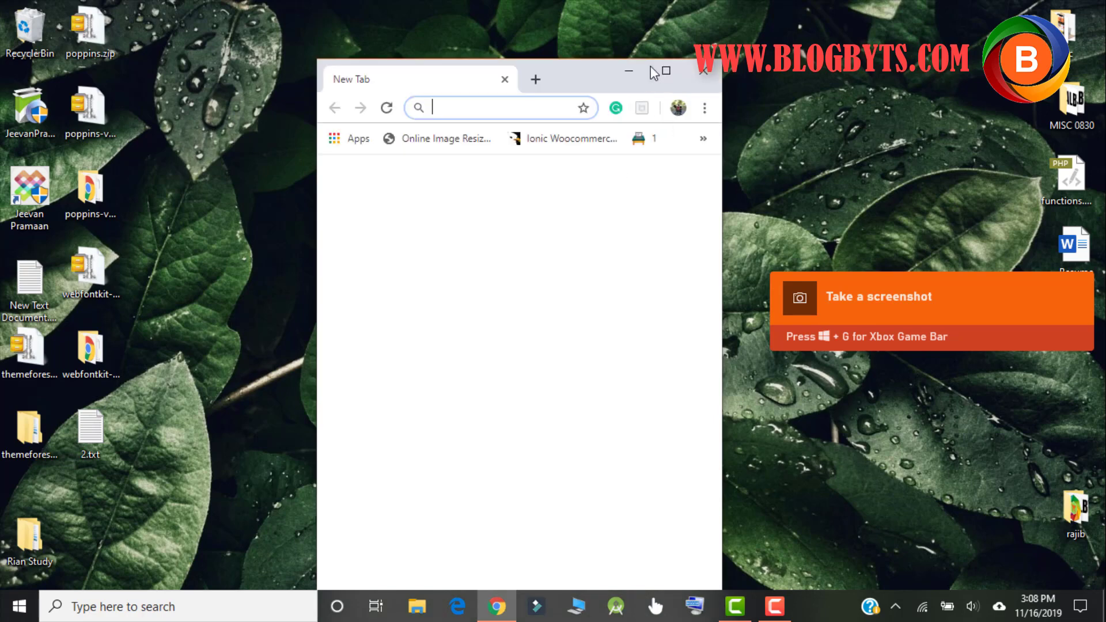
click(666, 72)
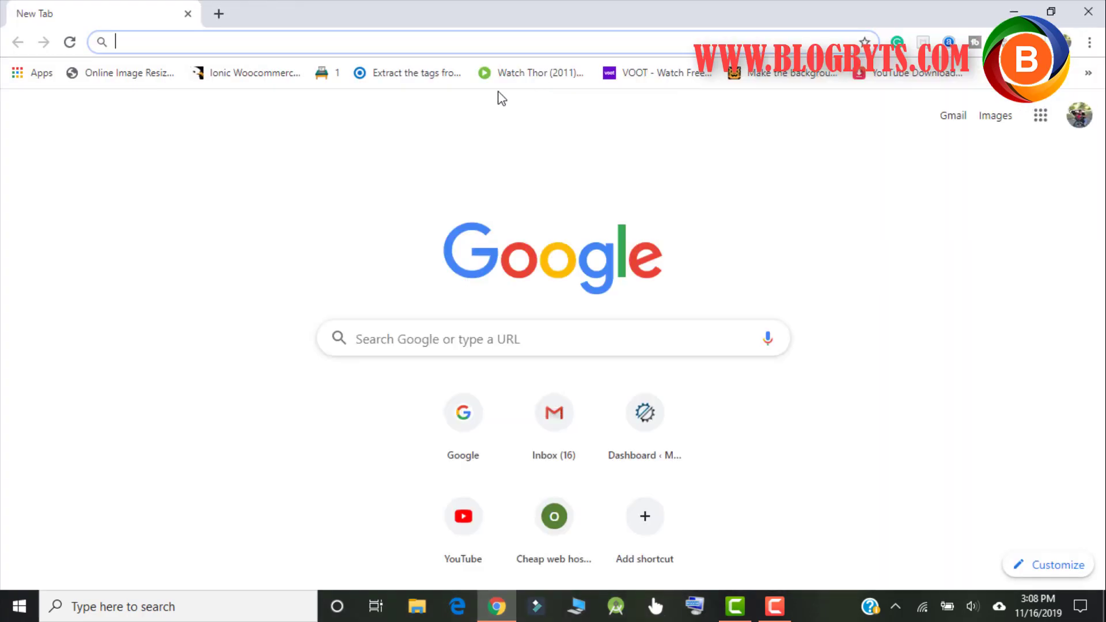
Step: Go to the Cloudflare website by entering 'cloudflare' in the address bar
text(clouflare)
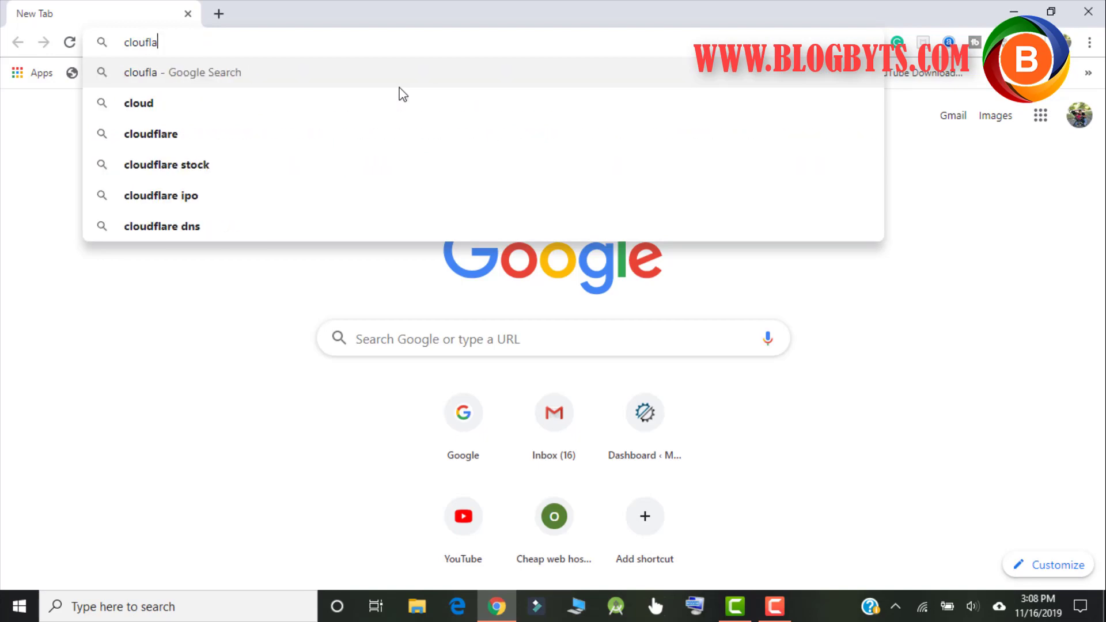
key(BackSpace)
key(BackSpace)
key(BackSpace)
key(BackSpace)
key(BackSpace)
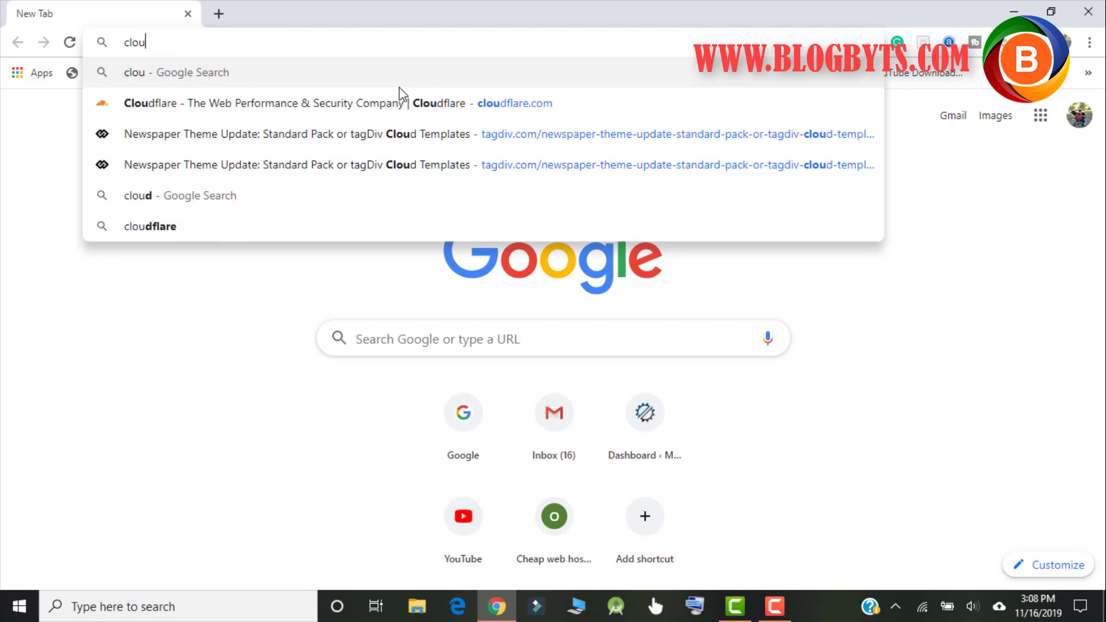
text(dflare)
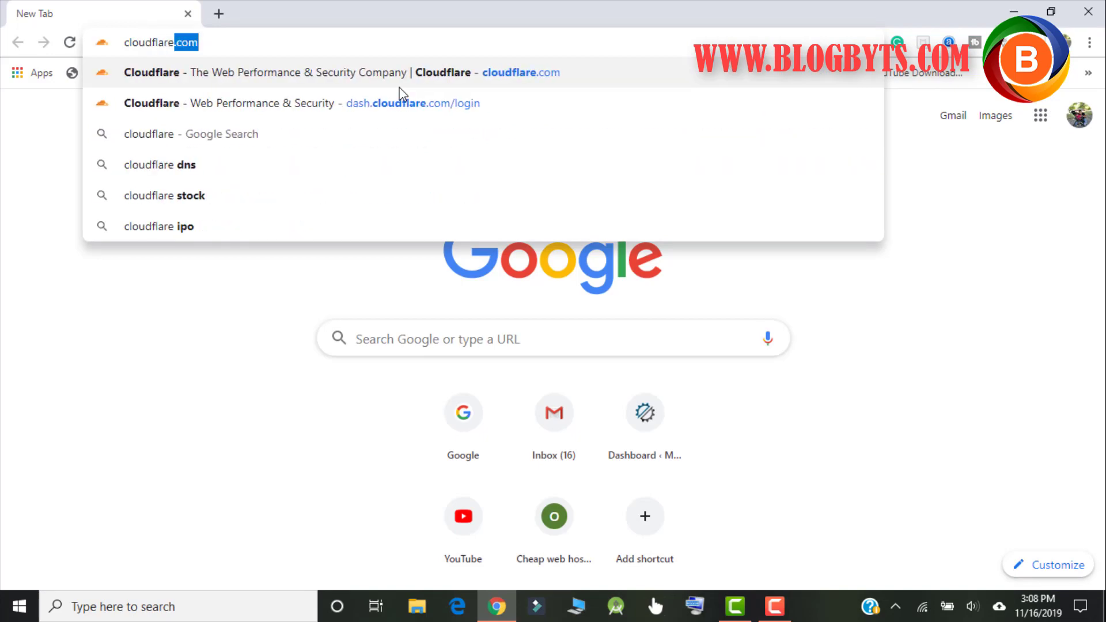
key(Return)
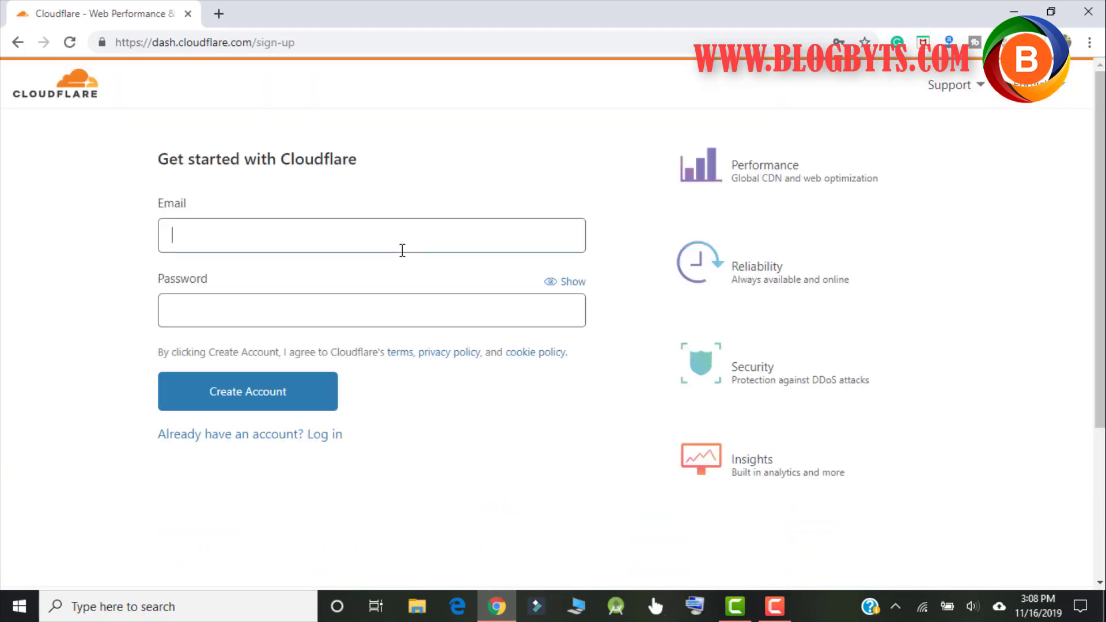
Step: Replace the autofilled sign-up e-mail with the new e-mail address
drag(317, 235, 72, 266)
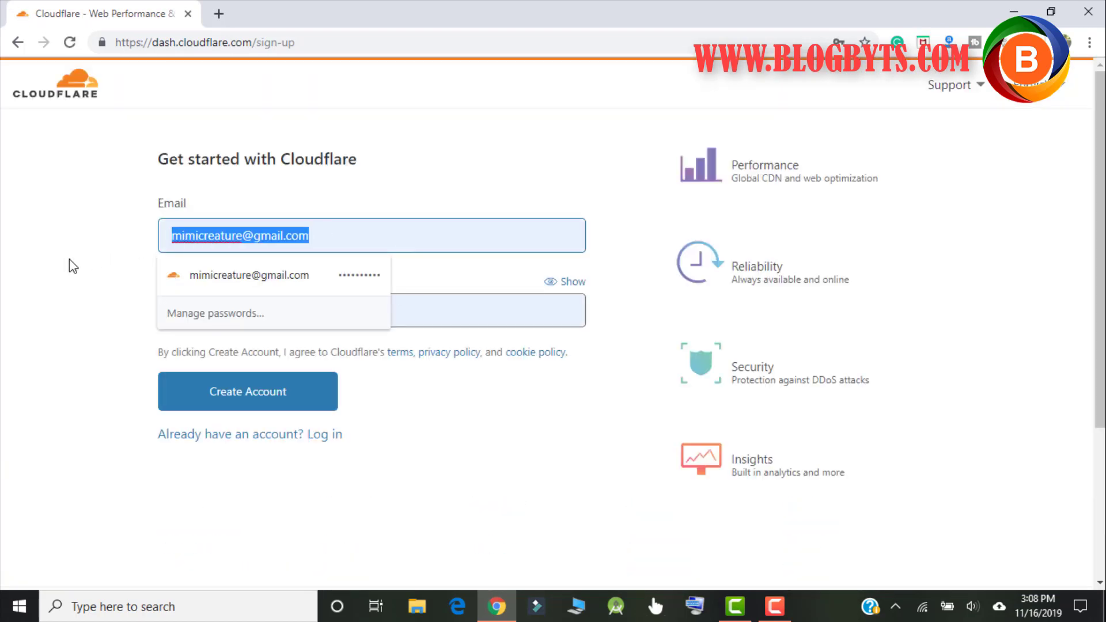
key(BackSpace)
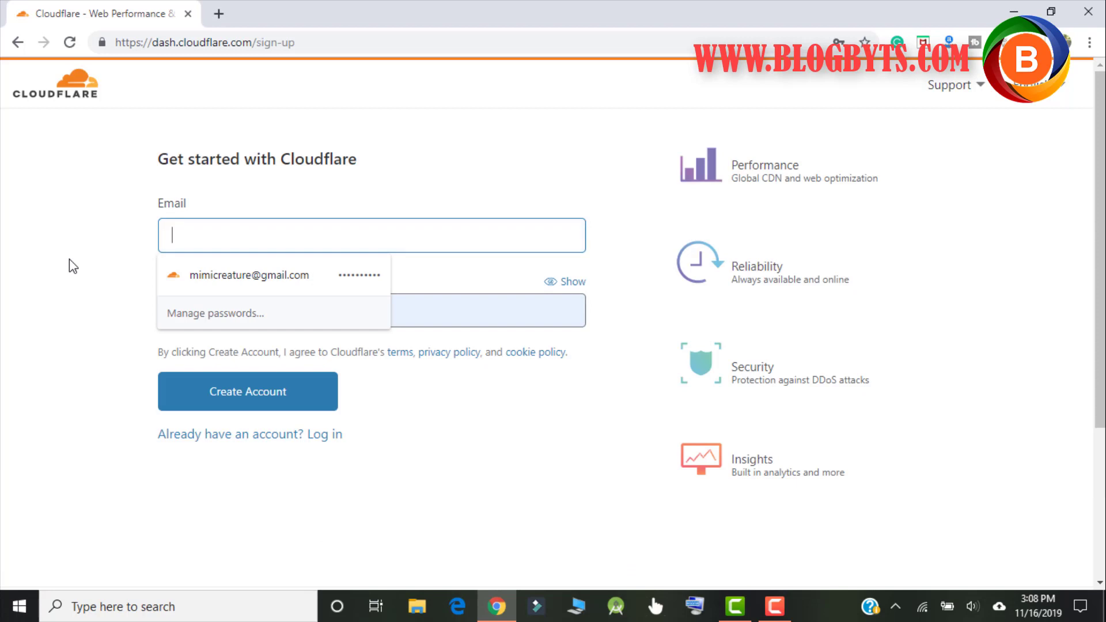
text(baleno)
key(Down)
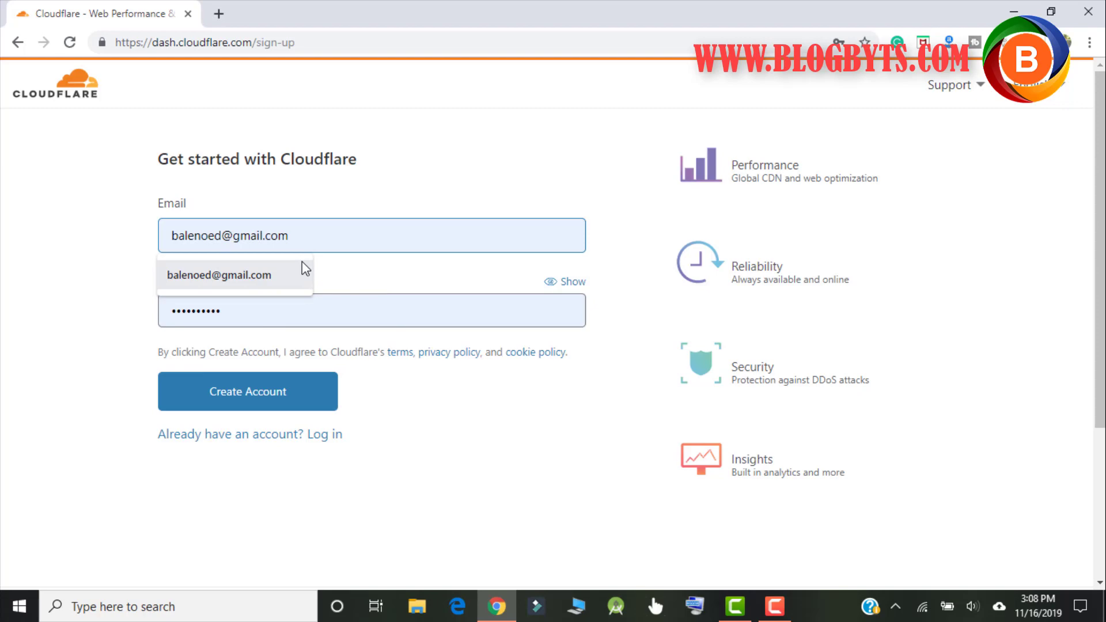
key(BackSpace)
click(336, 299)
click(229, 240)
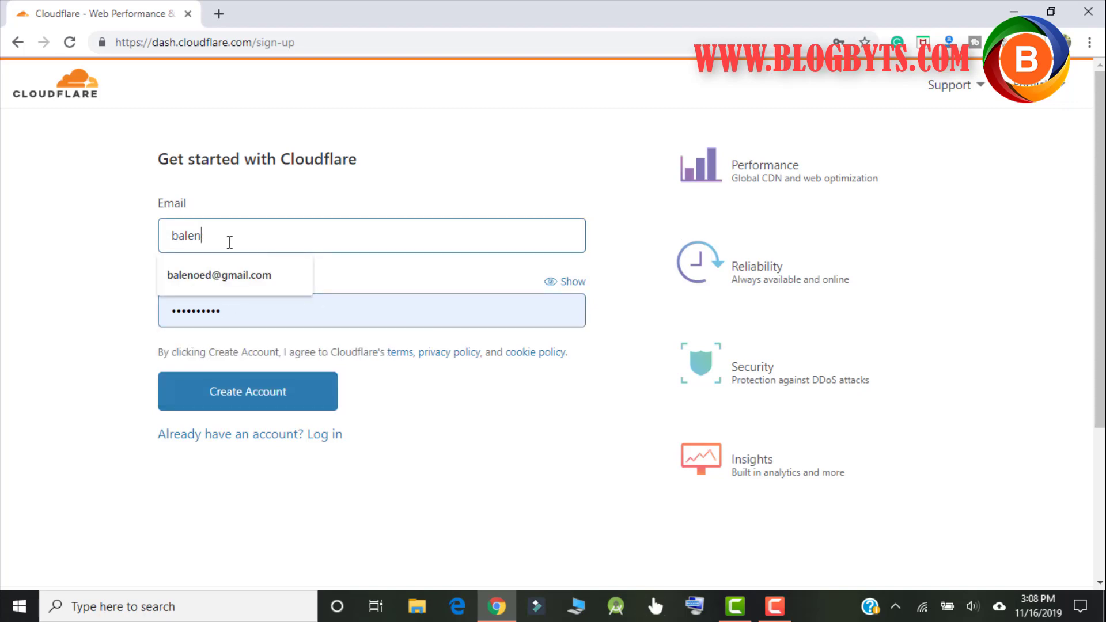
key(Down)
key(Return)
Step: Enter a password that meets the requirements and create the account
double_click(233, 314)
text(••••••••••)
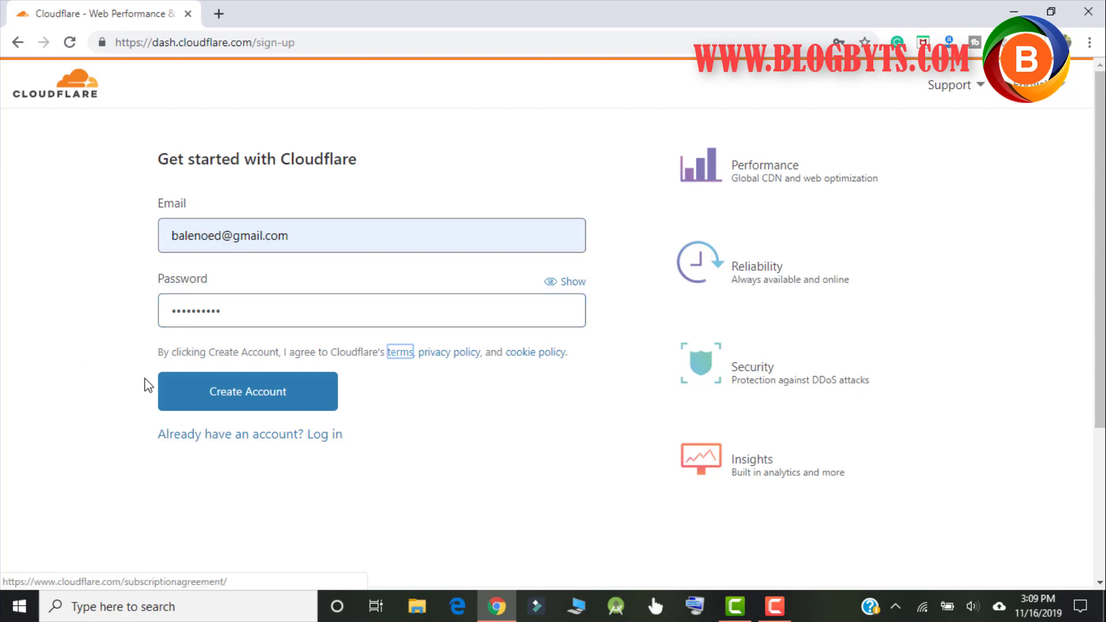
click(226, 394)
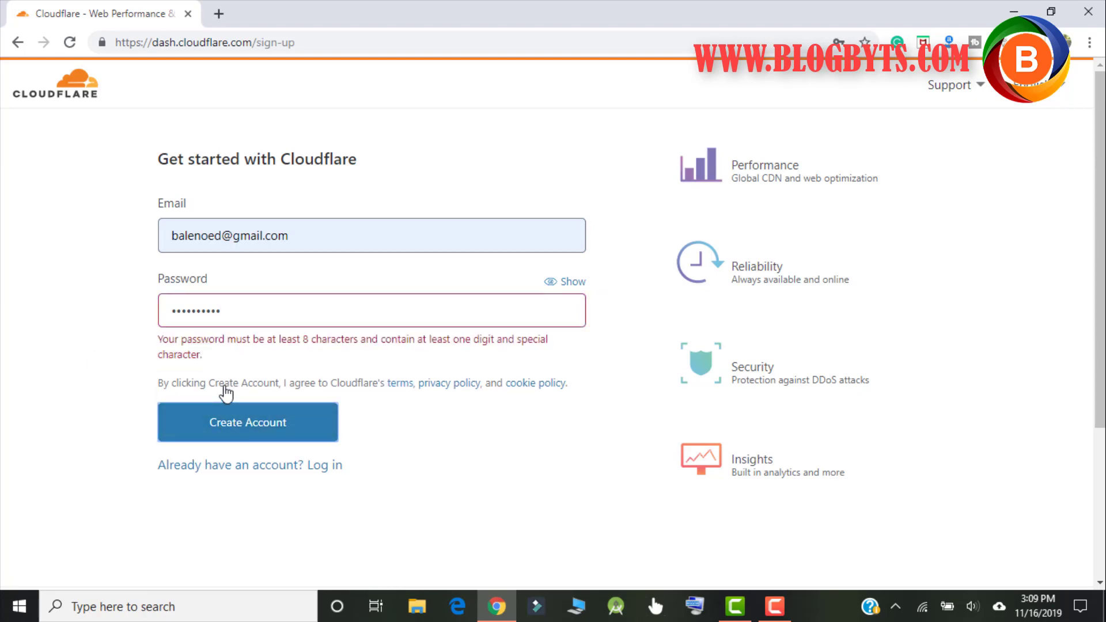
click(244, 309)
key(ctrl+a)
text(•••)
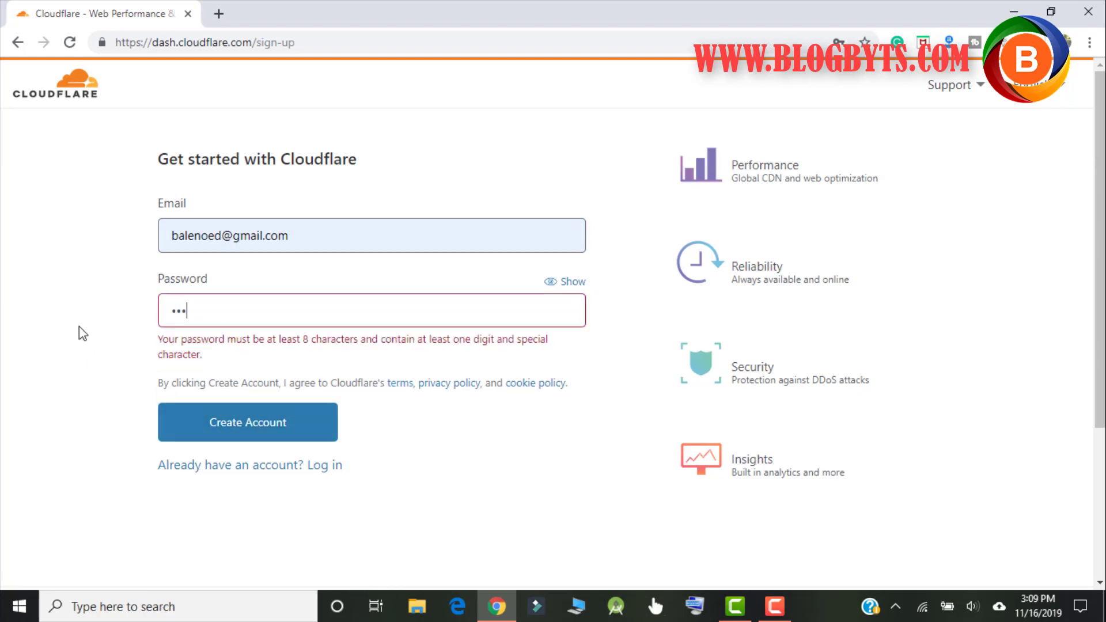
text(••••••)
click(172, 311)
text(••)
key(Return)
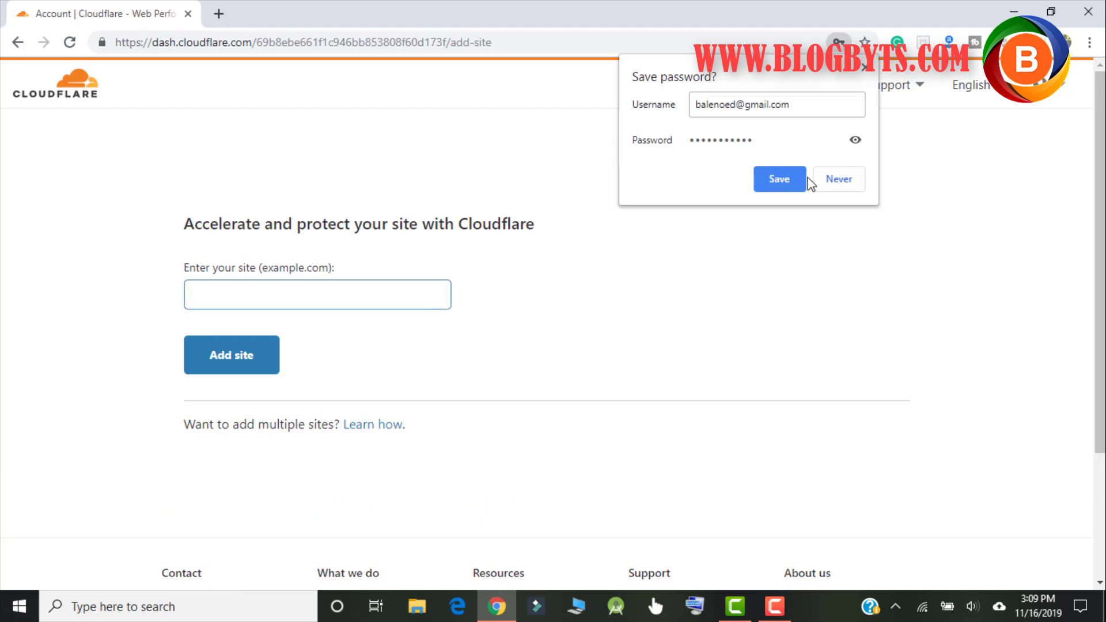
Step: Dismiss the save-password prompt and add riand.website as the new site
click(865, 67)
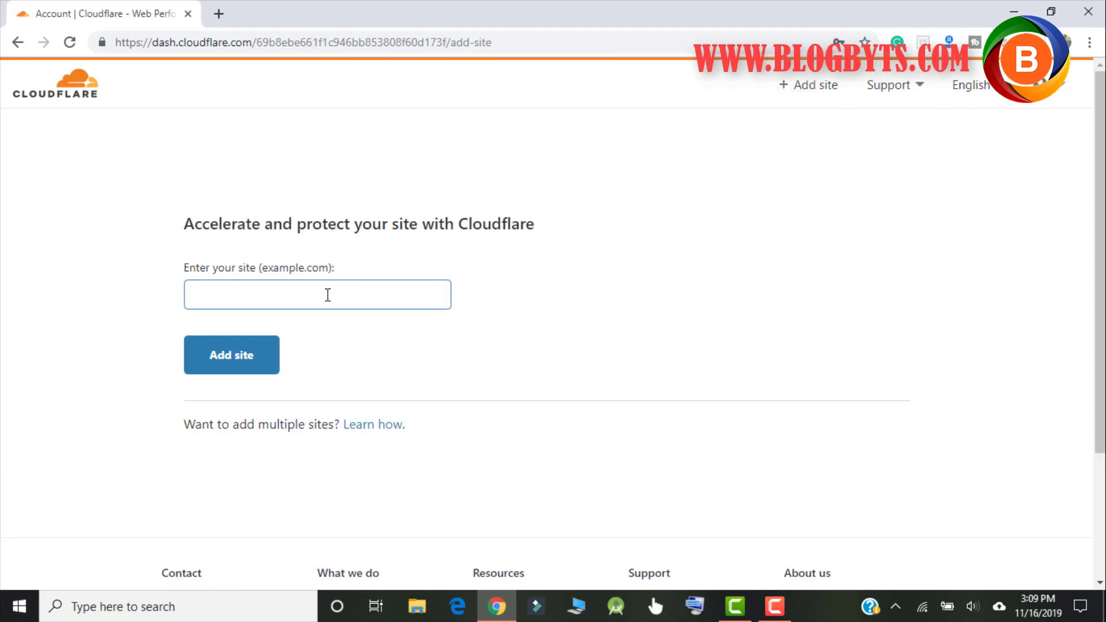
text(riand.website)
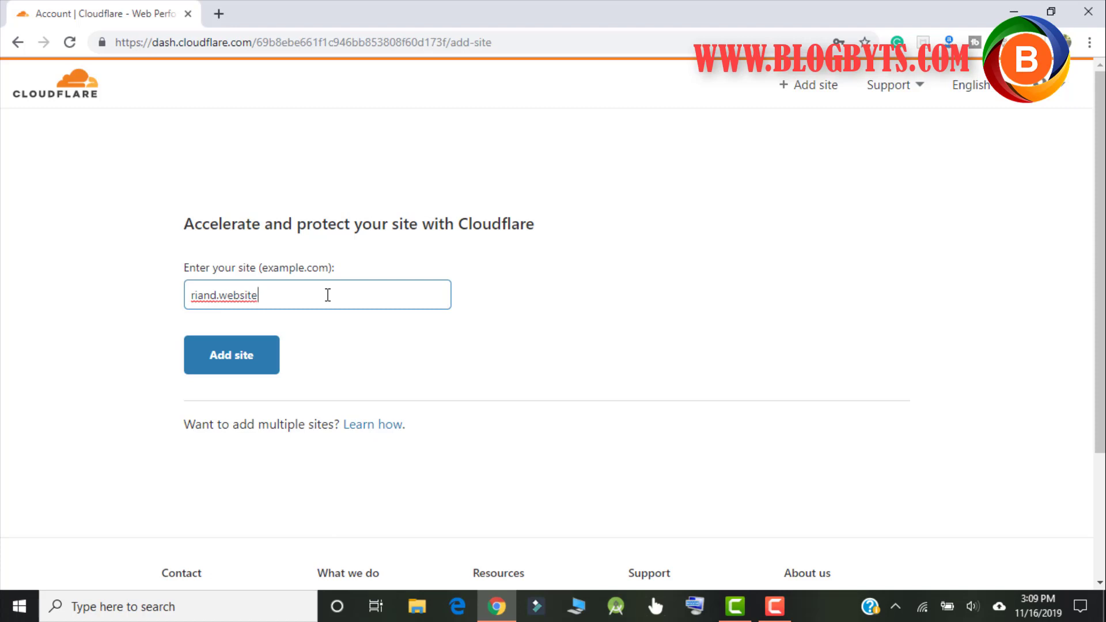
click(237, 363)
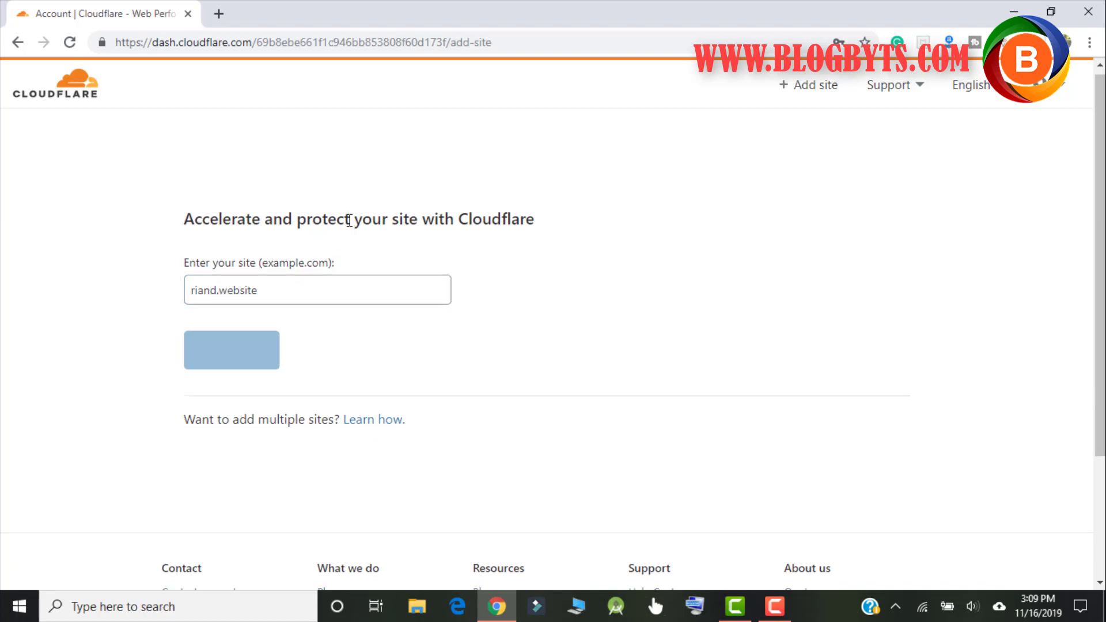
Step: Select and confirm the Free $0/month plan for riand.website
scroll(350, 221, down, 1)
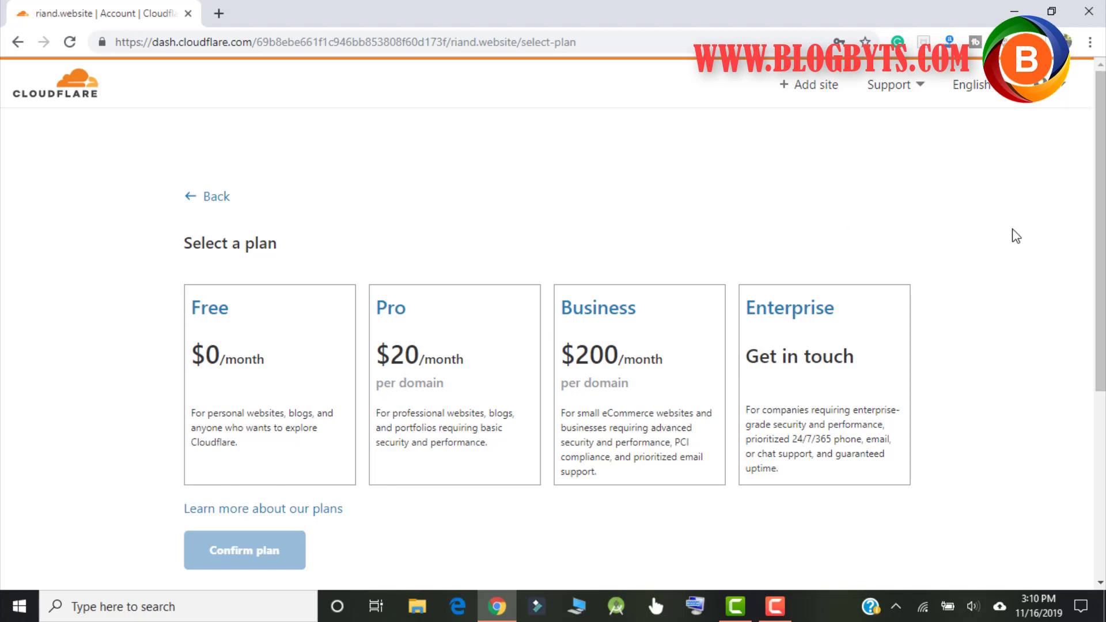
scroll(1016, 236, down, 3)
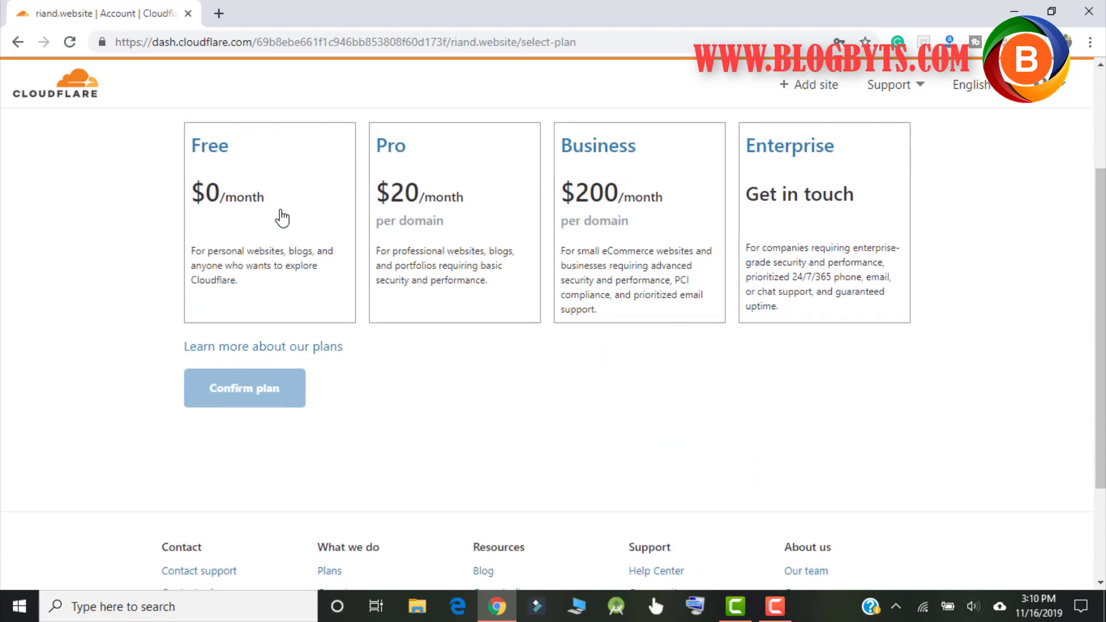
click(283, 218)
click(275, 390)
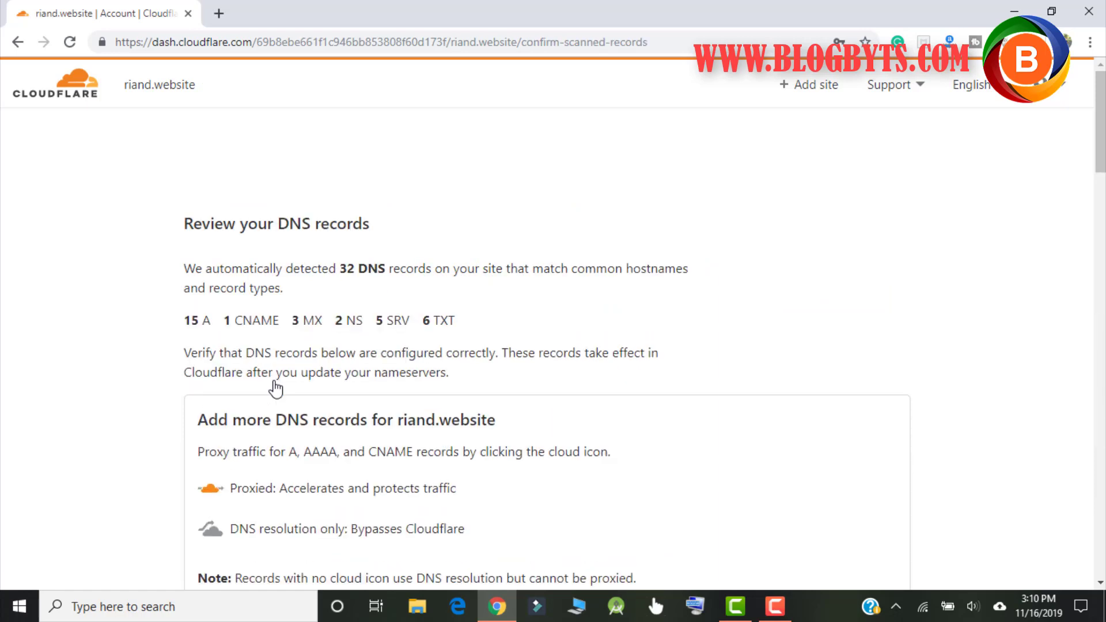
Step: Review the proxied A records and highlight the 32-detected-records summary
scroll(451, 306, down, 7)
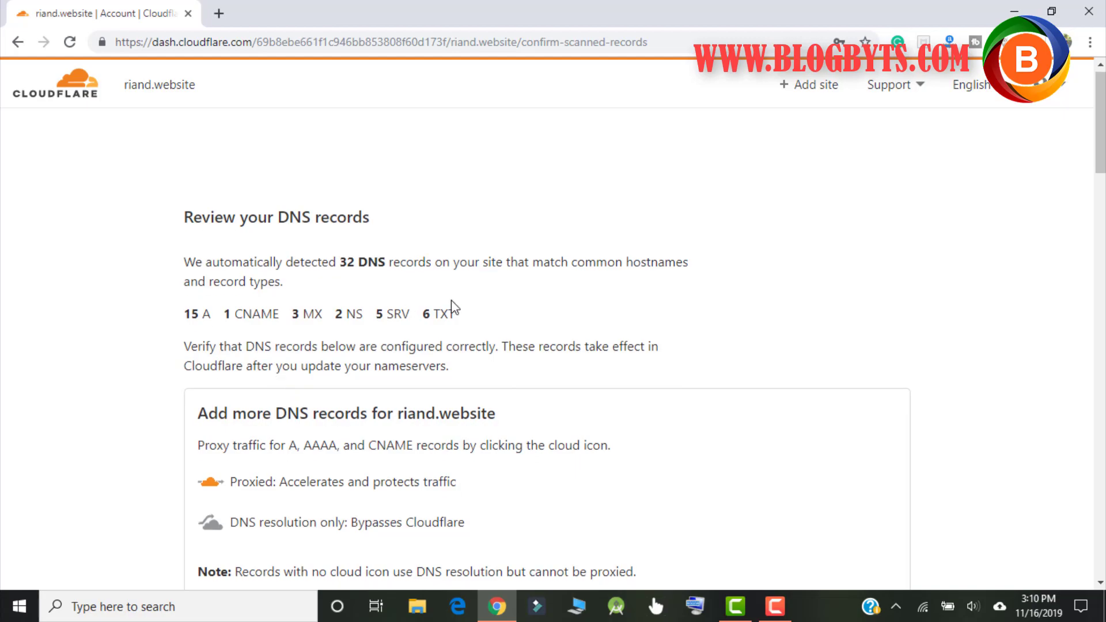
scroll(905, 210, down, 15)
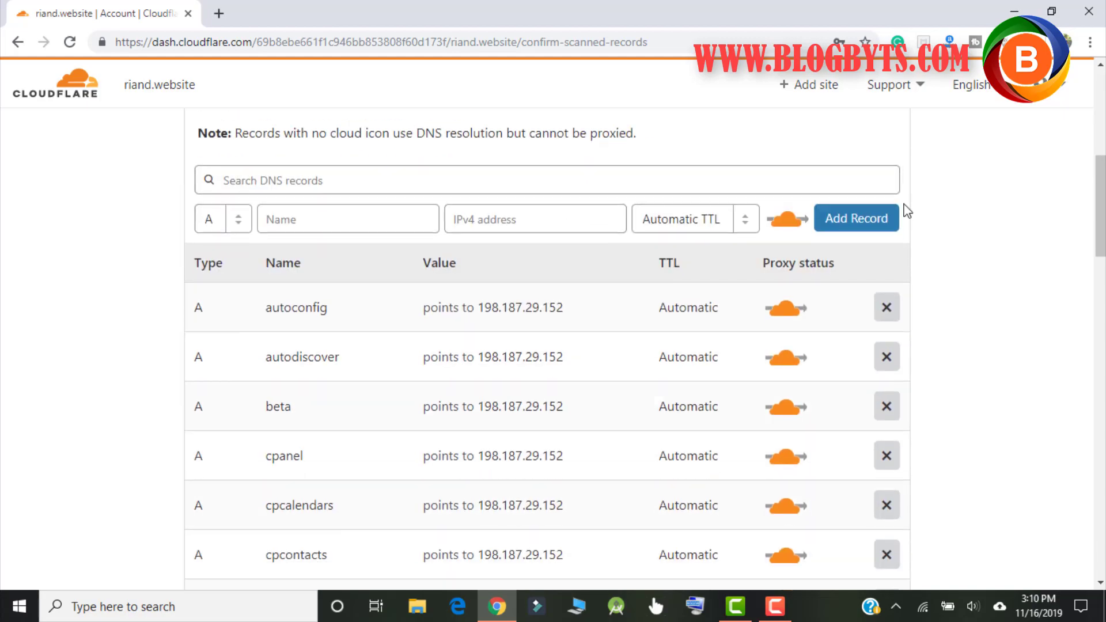
scroll(907, 211, down, 5)
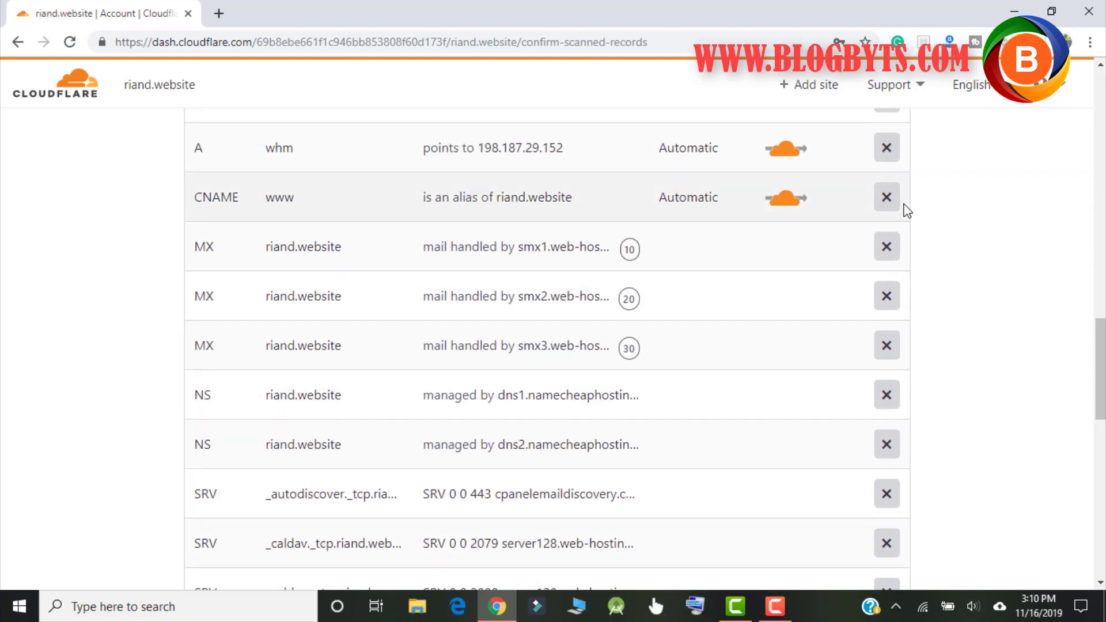
scroll(907, 211, up, 3)
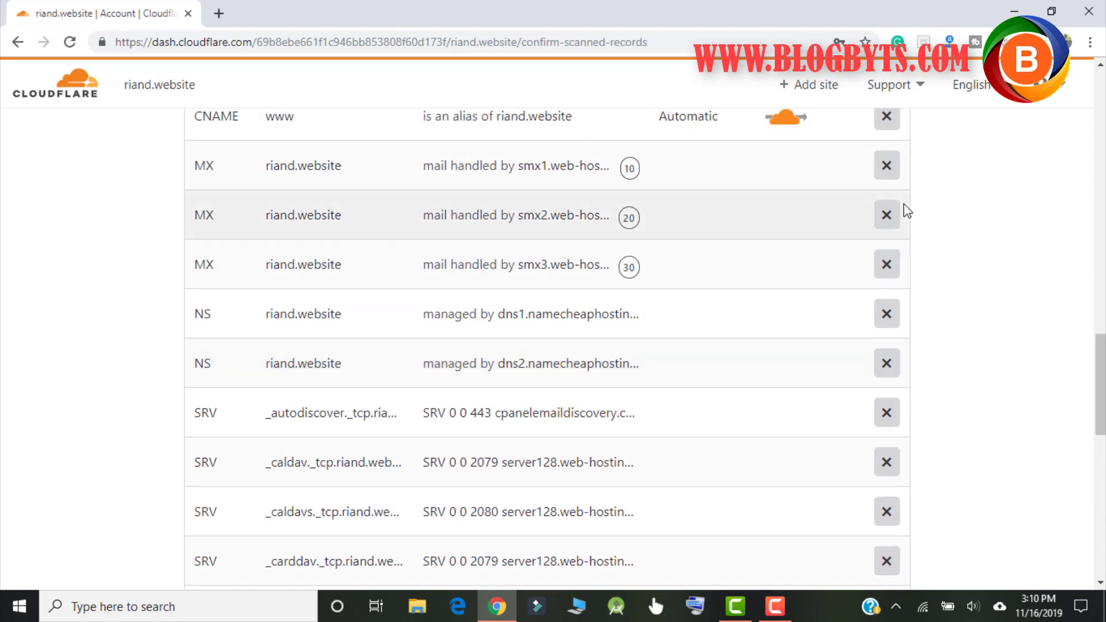
scroll(390, 284, up, 20)
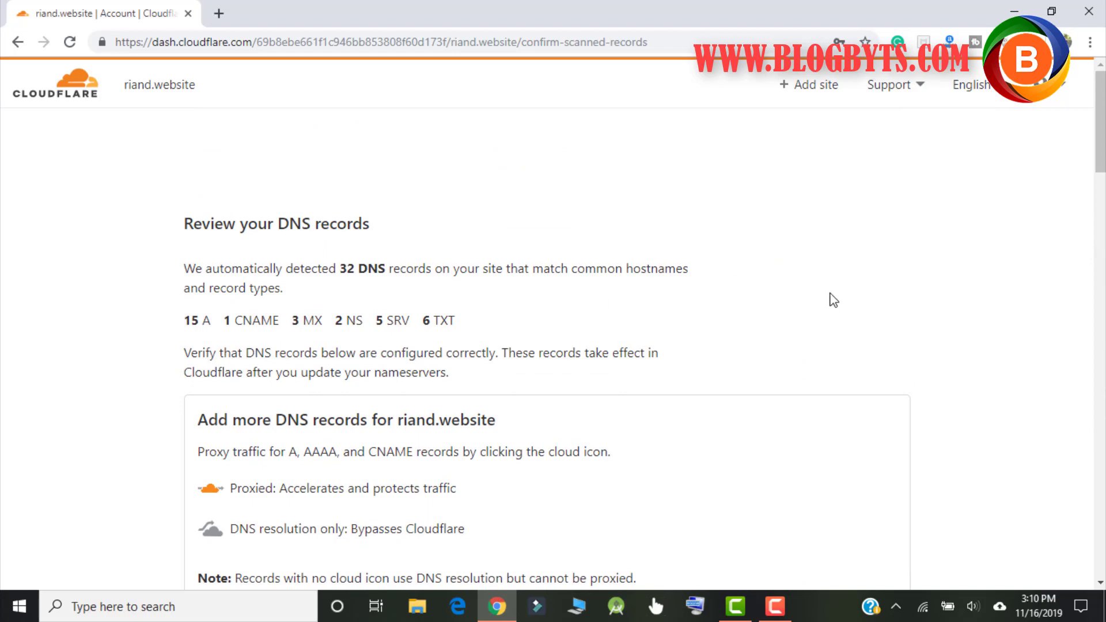
scroll(834, 300, down, 20)
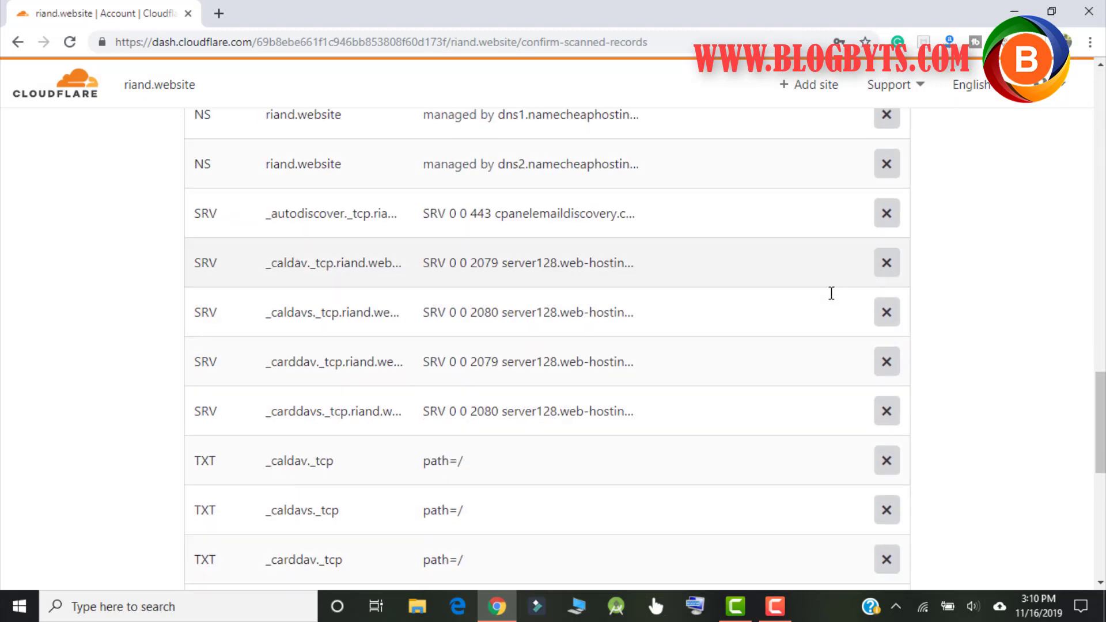
scroll(834, 299, up, 15)
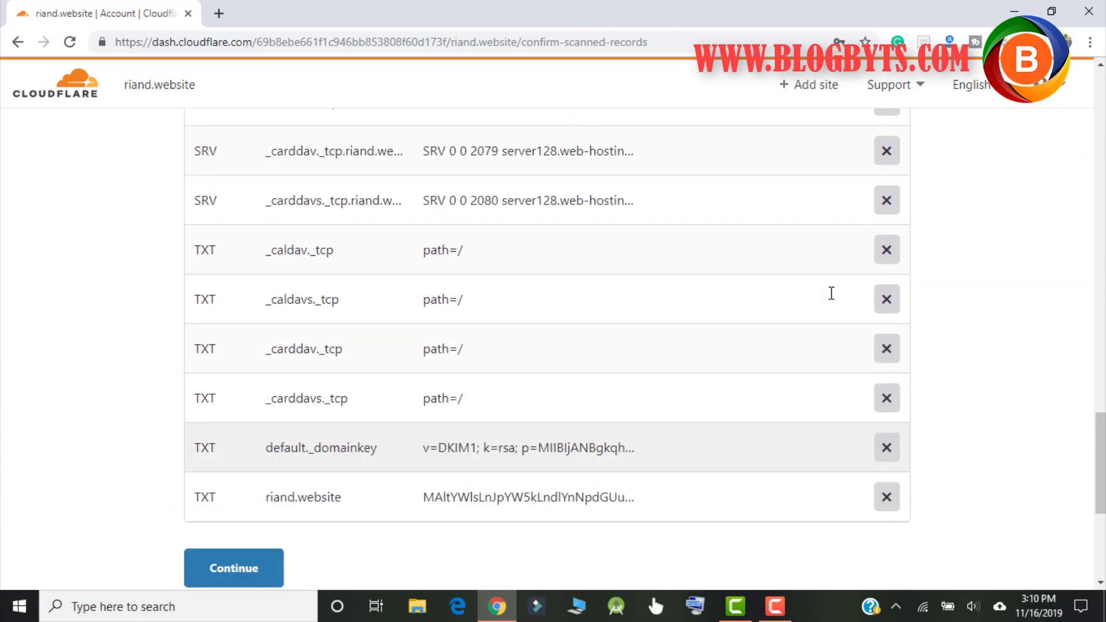
scroll(832, 294, up, 10)
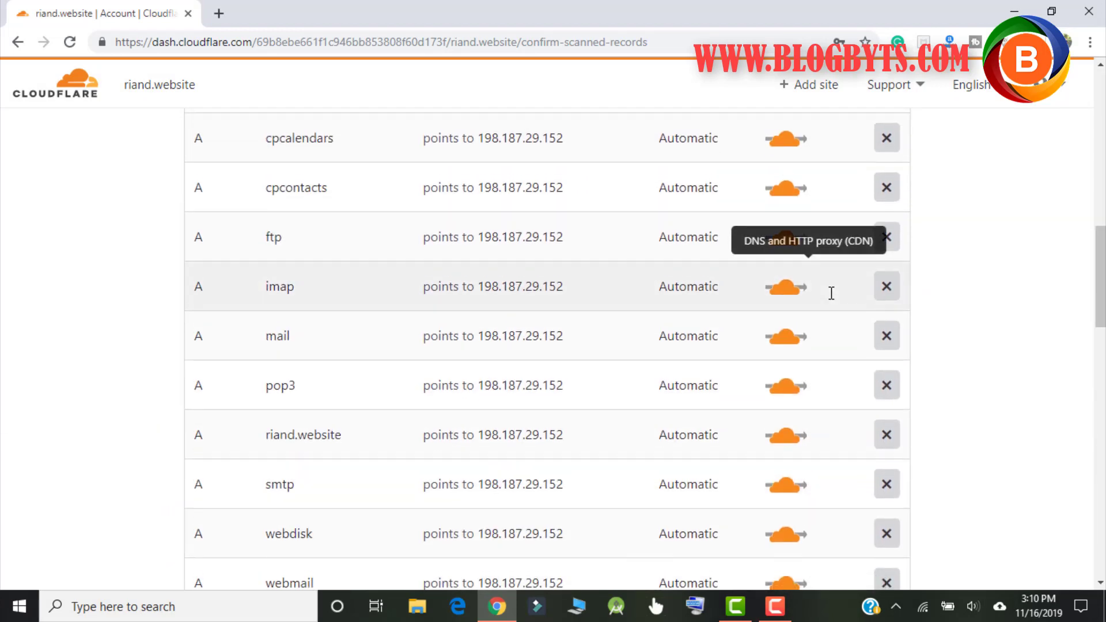
scroll(832, 293, up, 1)
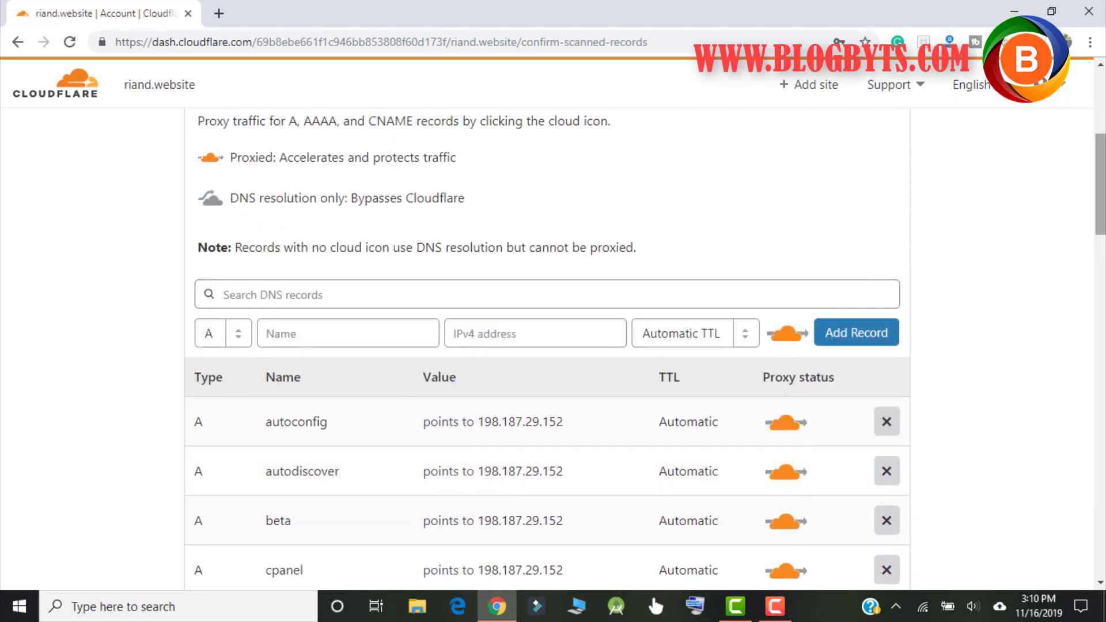
scroll(1101, 189, up, 5)
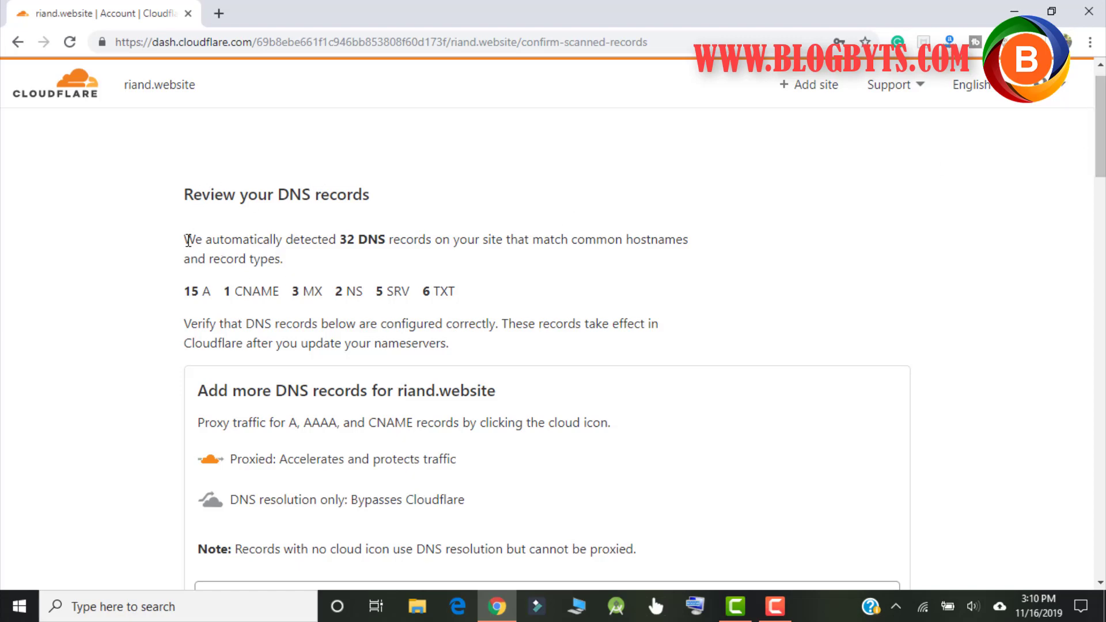
drag(185, 241, 306, 261)
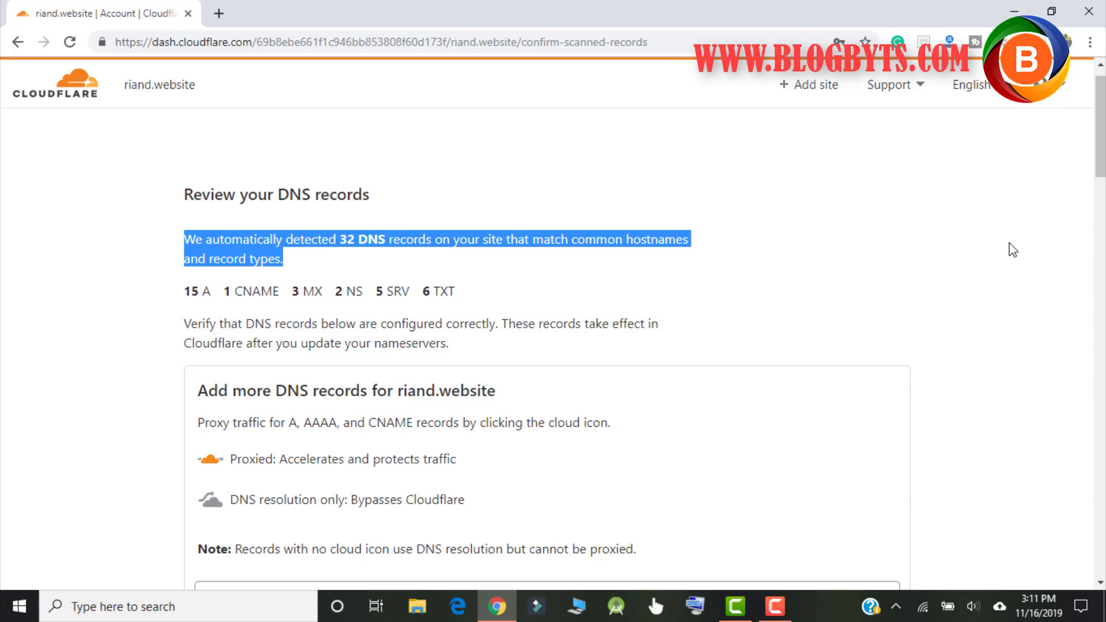
drag(1101, 159, 1101, 213)
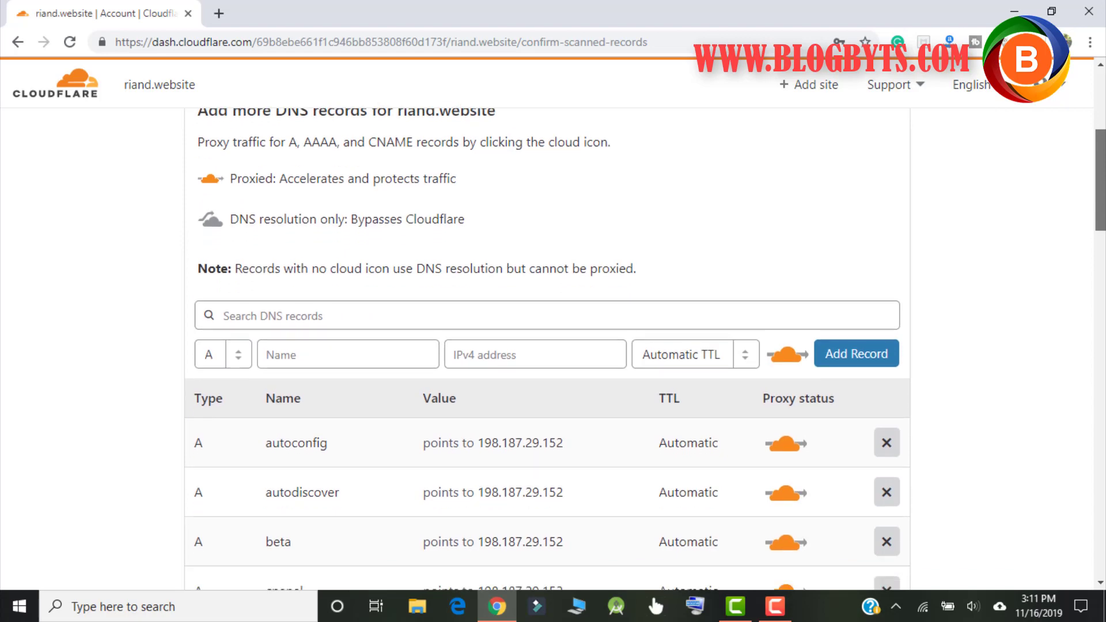
Step: Check the remaining A, SRV and TXT records down to the Continue button
scroll(919, 220, down, 4)
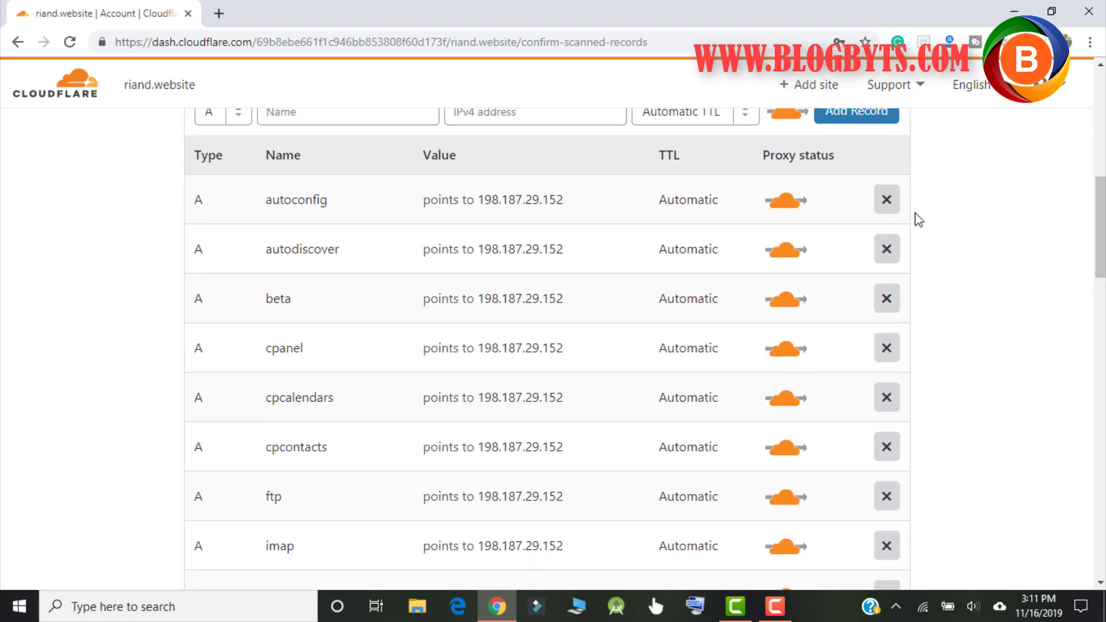
scroll(439, 322, down, 3)
scroll(440, 321, down, 7)
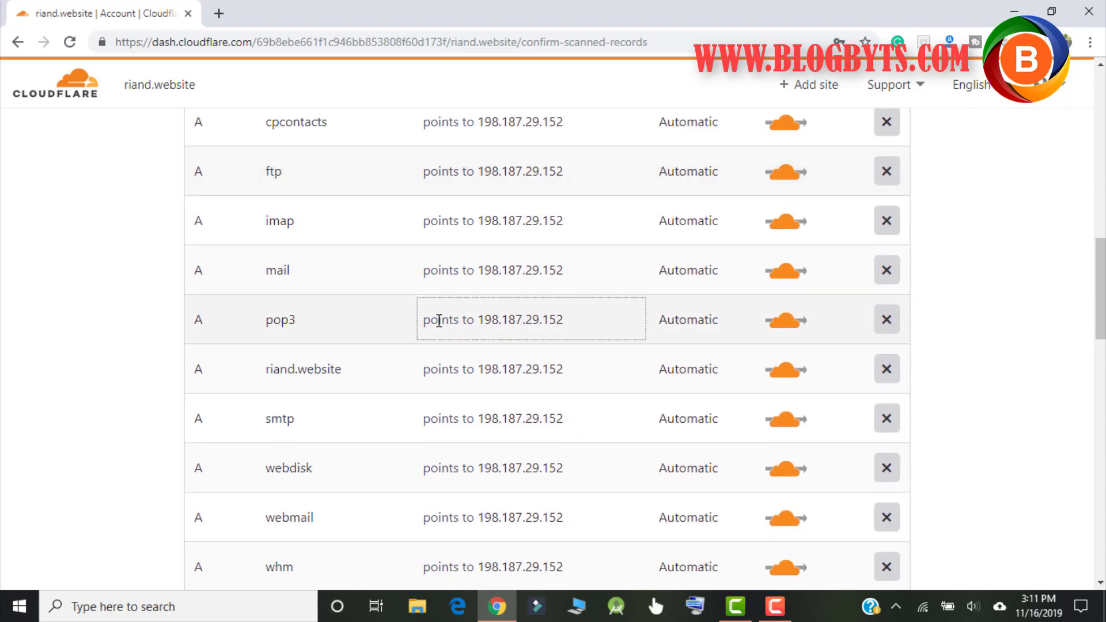
scroll(459, 286, up, 7)
scroll(460, 286, up, 5)
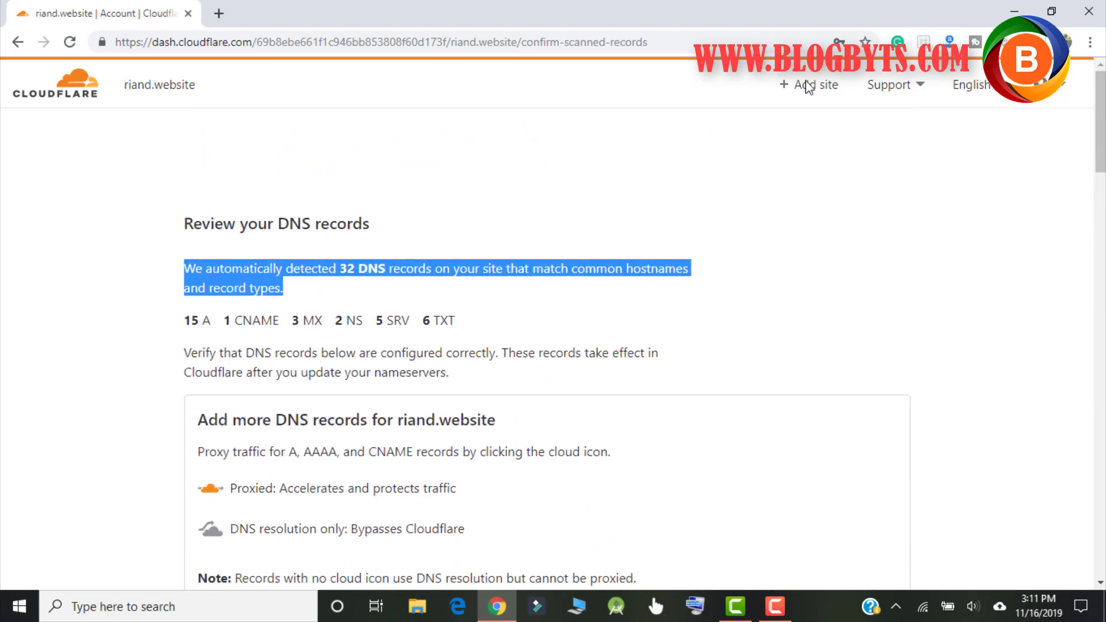
click(1062, 88)
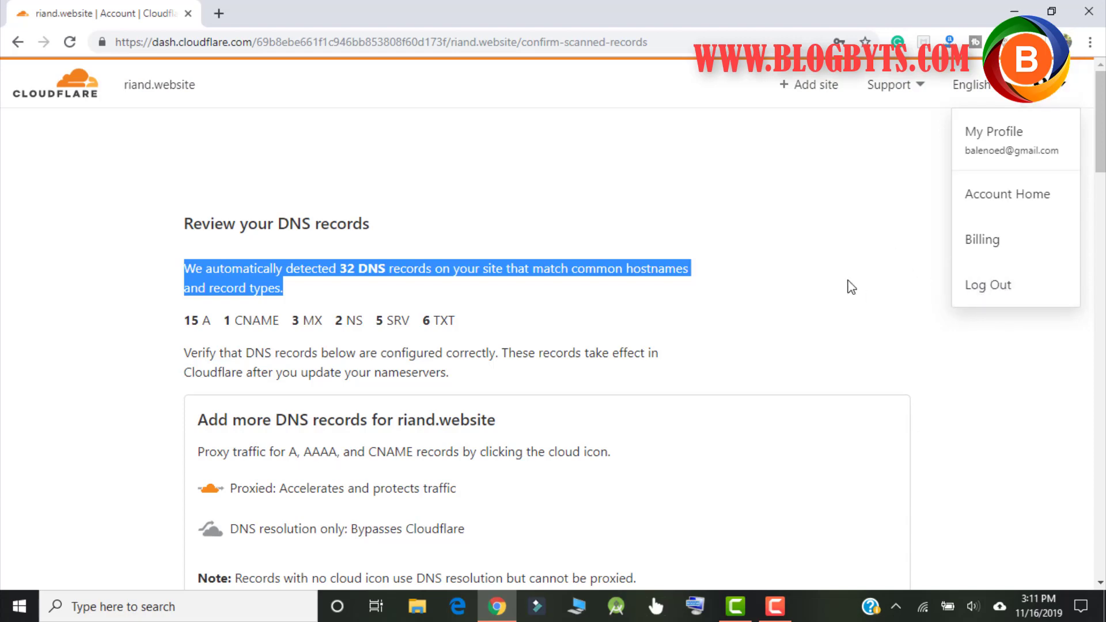
scroll(841, 271, down, 4)
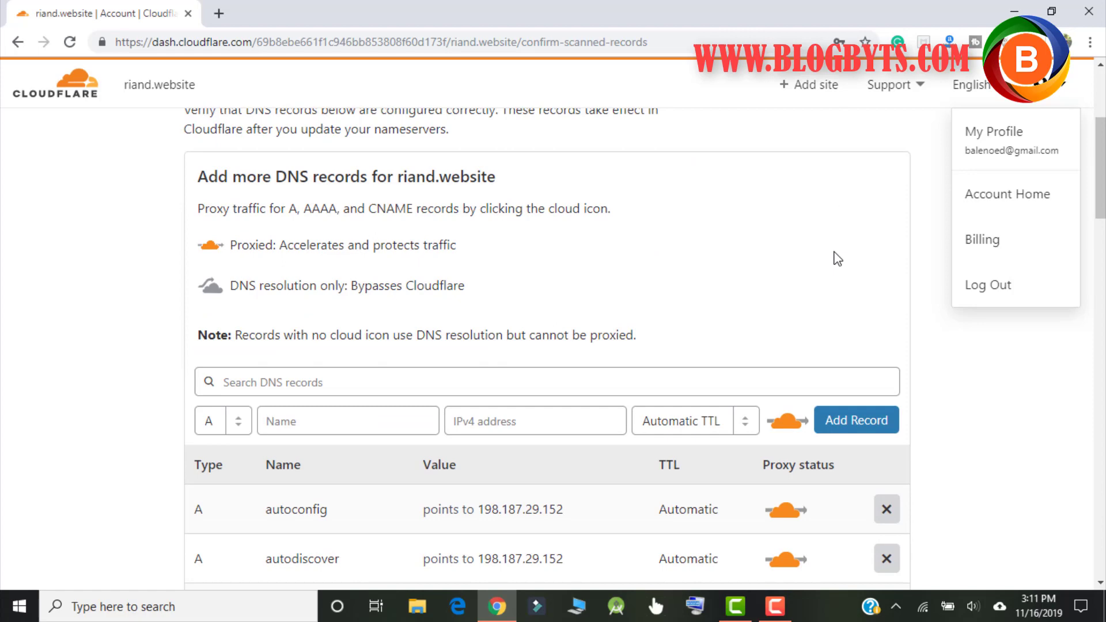
scroll(834, 250, down, 15)
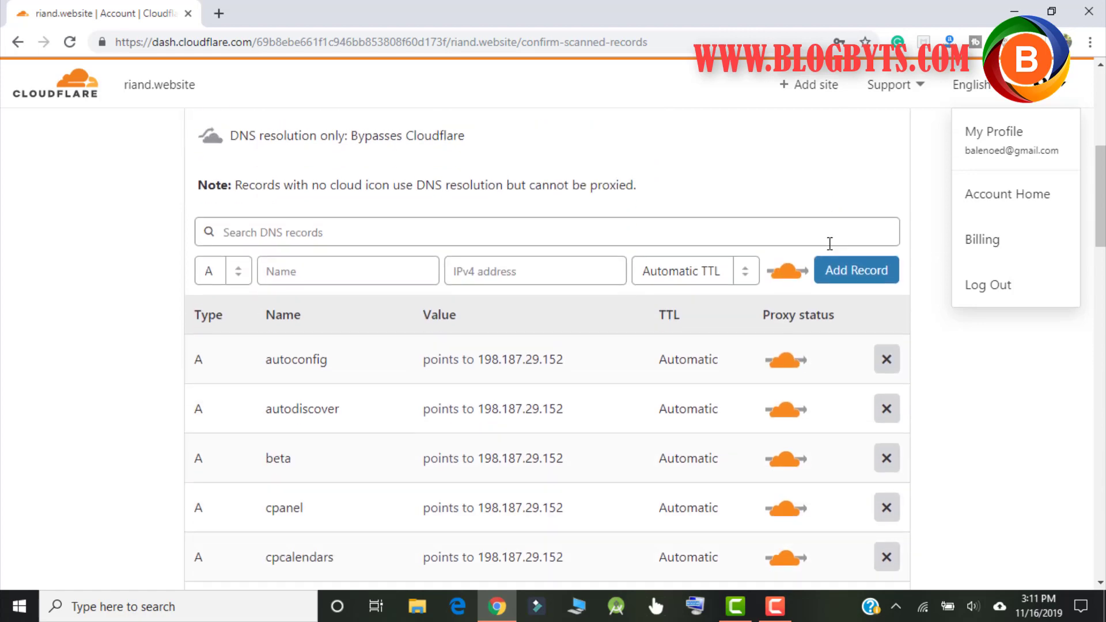
scroll(830, 245, down, 10)
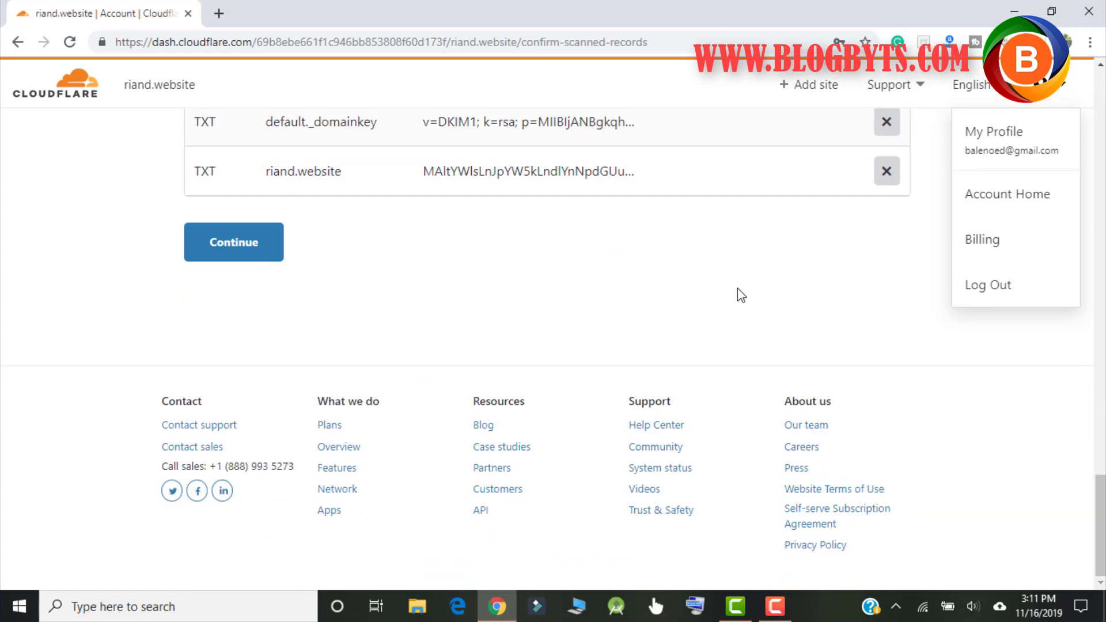
click(411, 334)
scroll(357, 375, up, 5)
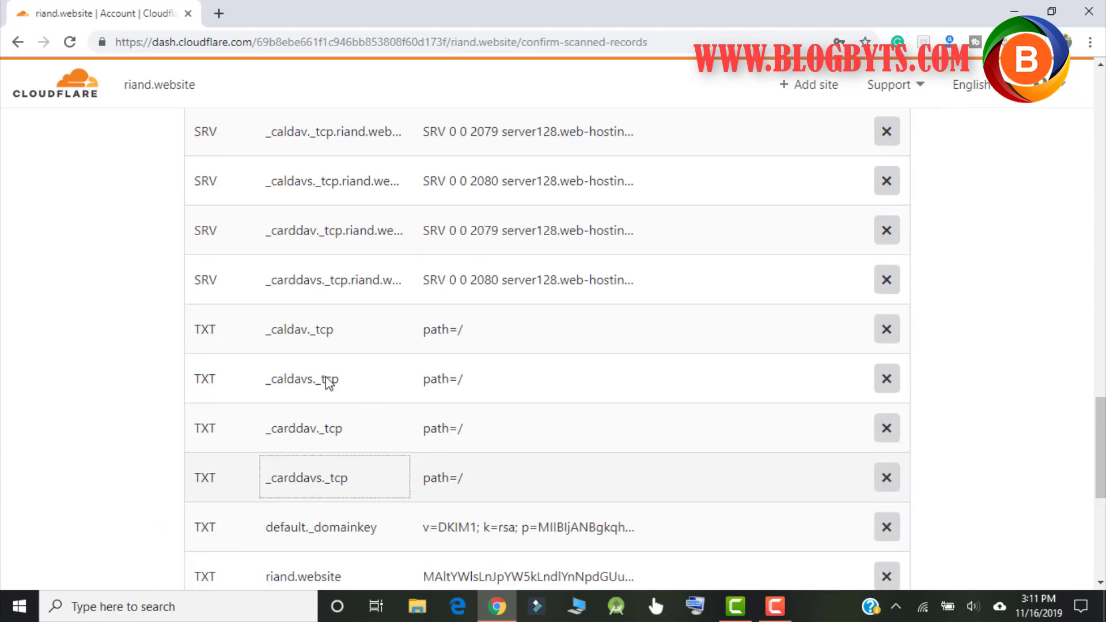
scroll(288, 404, down, 5)
Step: Accept the scanned DNS records and continue to the nameserver instructions
click(222, 332)
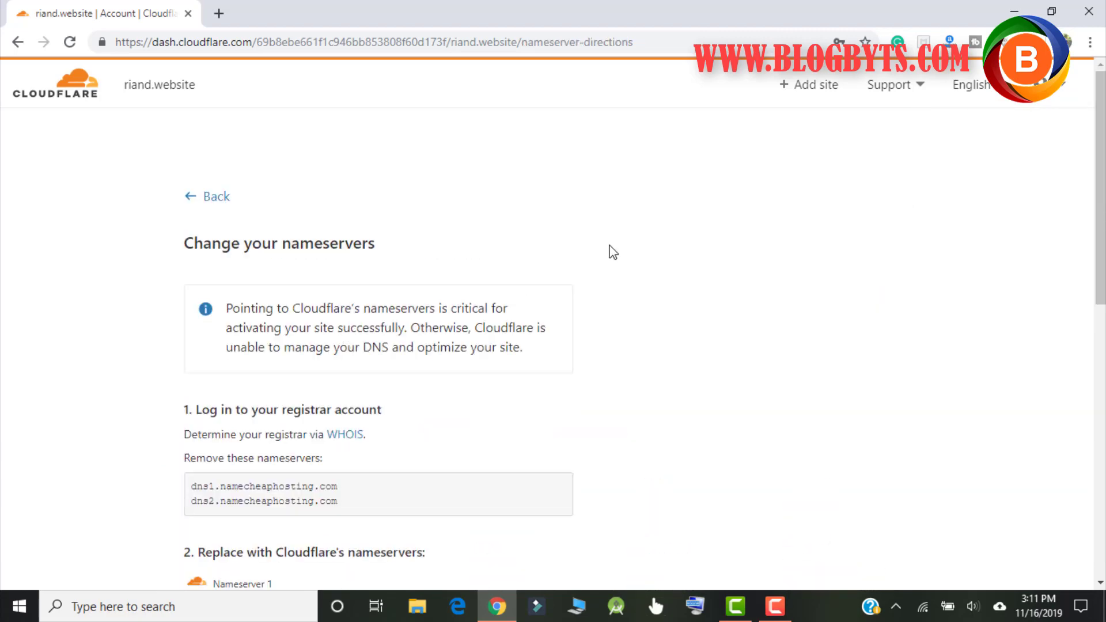
scroll(611, 251, down, 3)
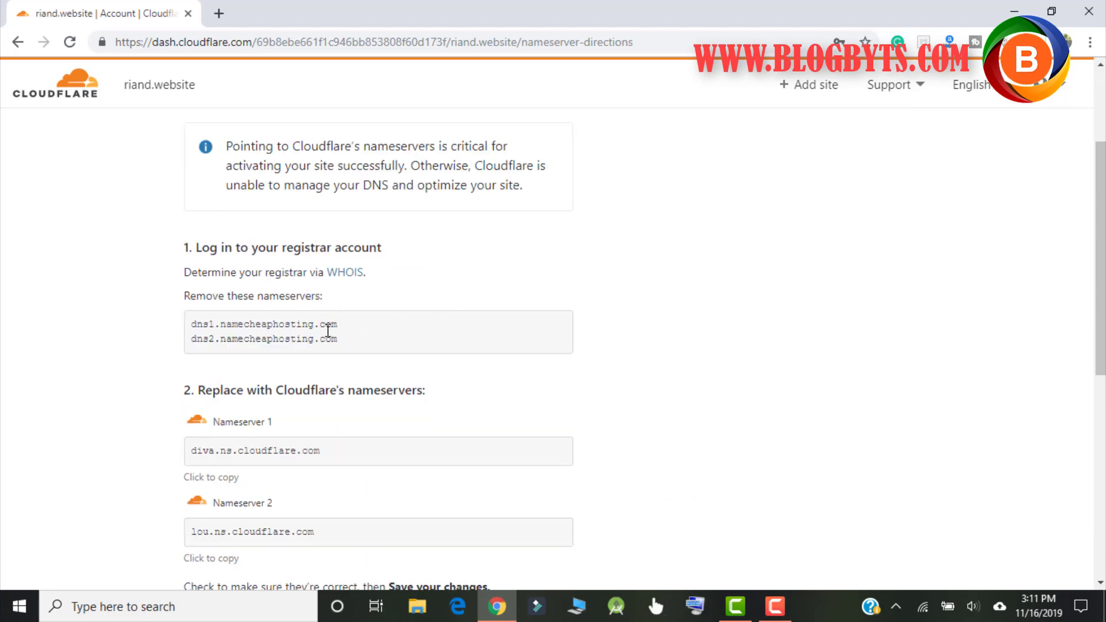
scroll(346, 346, down, 3)
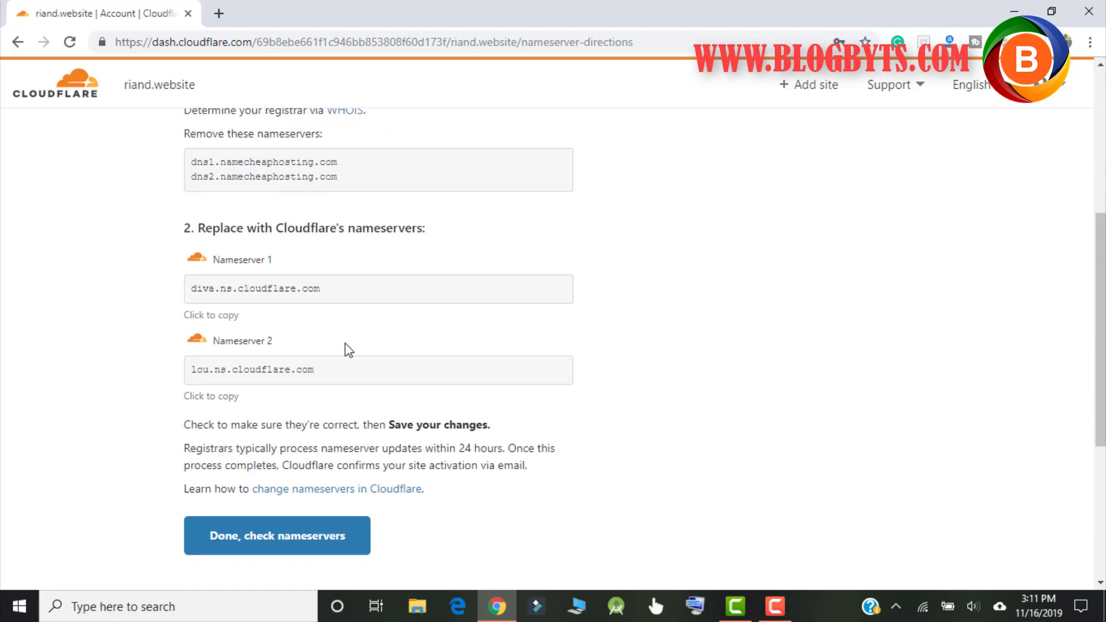
scroll(334, 291, up, 5)
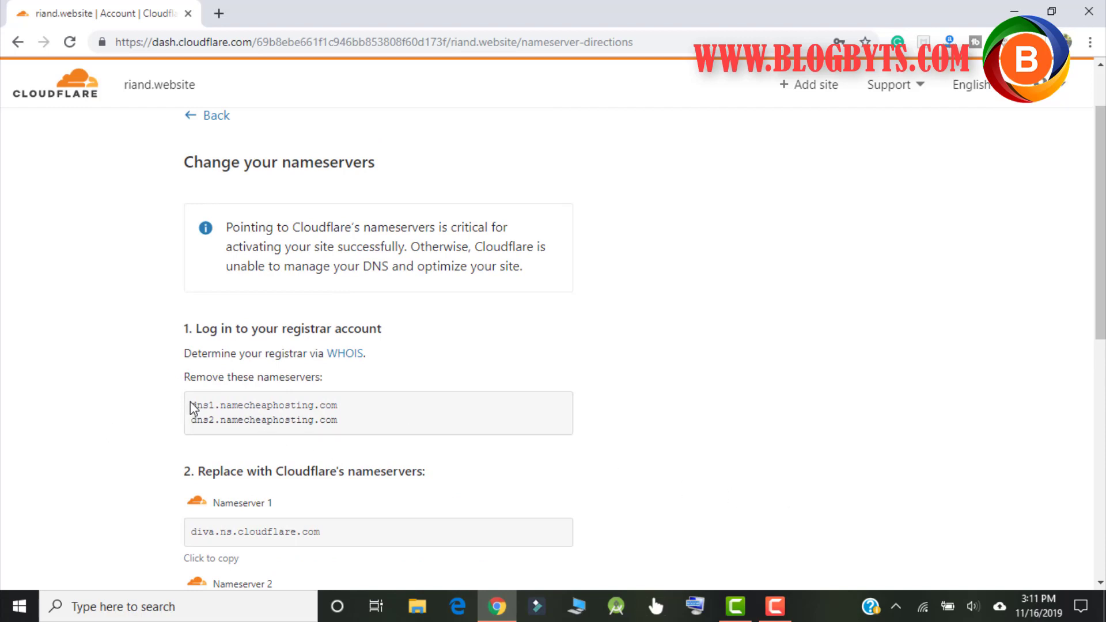
Step: Select the old Namecheap nameservers and the diva and lou Cloudflare nameservers
drag(191, 407, 353, 413)
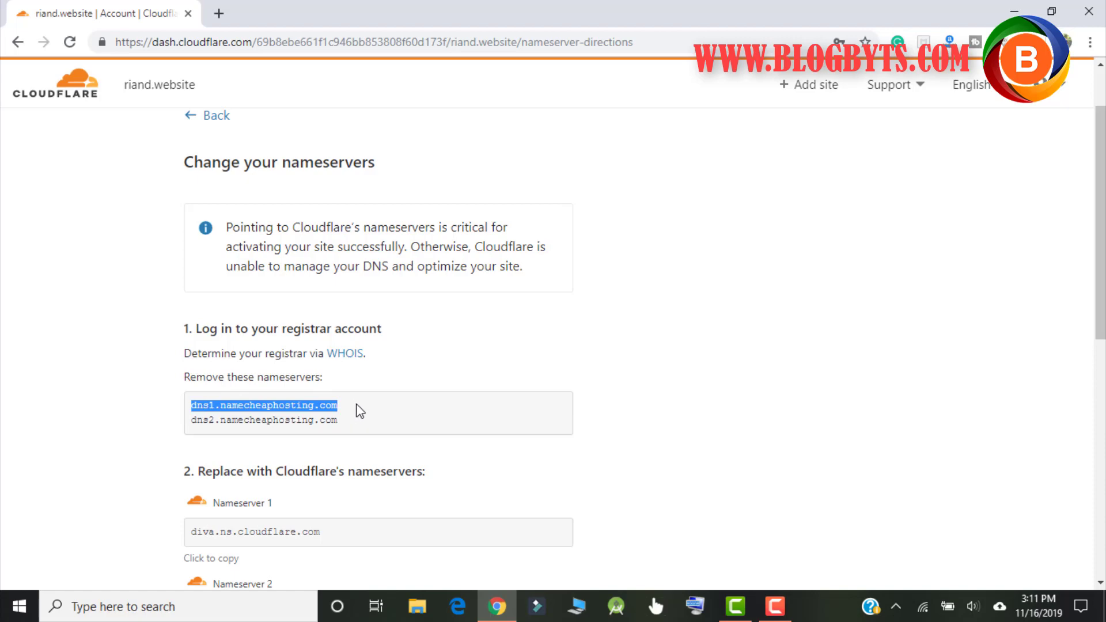
scroll(450, 300, down, 1)
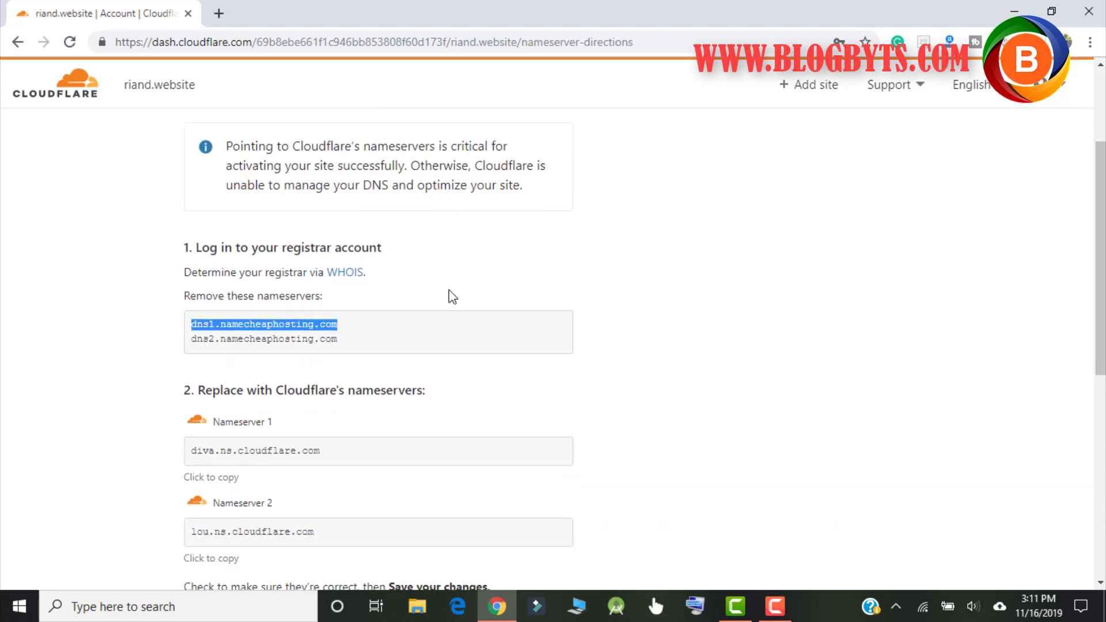
scroll(450, 296, down, 1)
drag(369, 372, 191, 374)
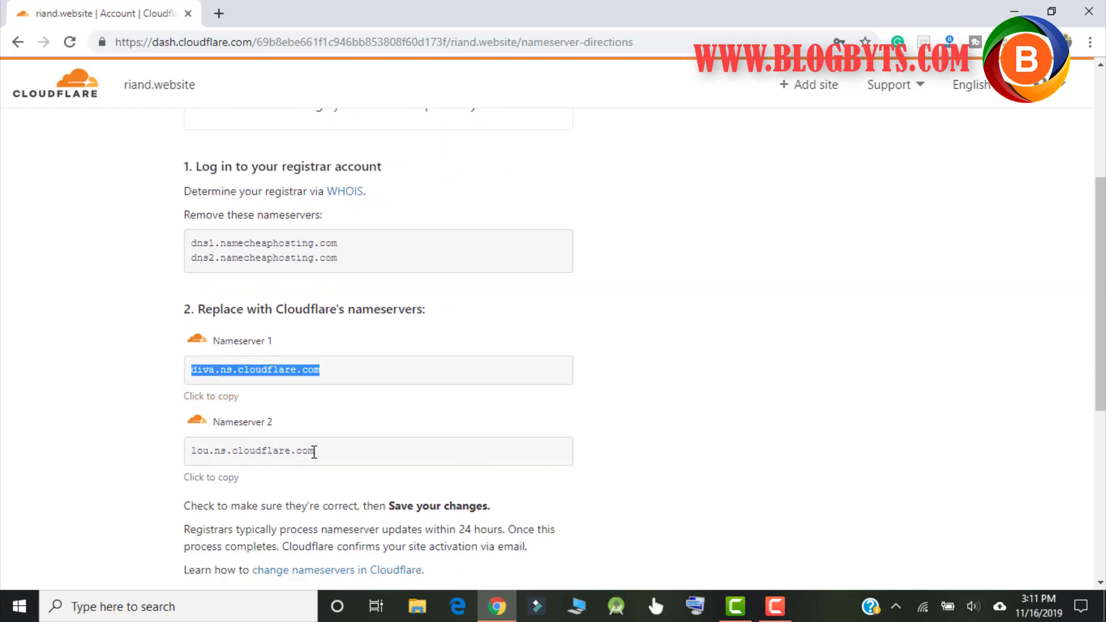
drag(314, 451, 193, 454)
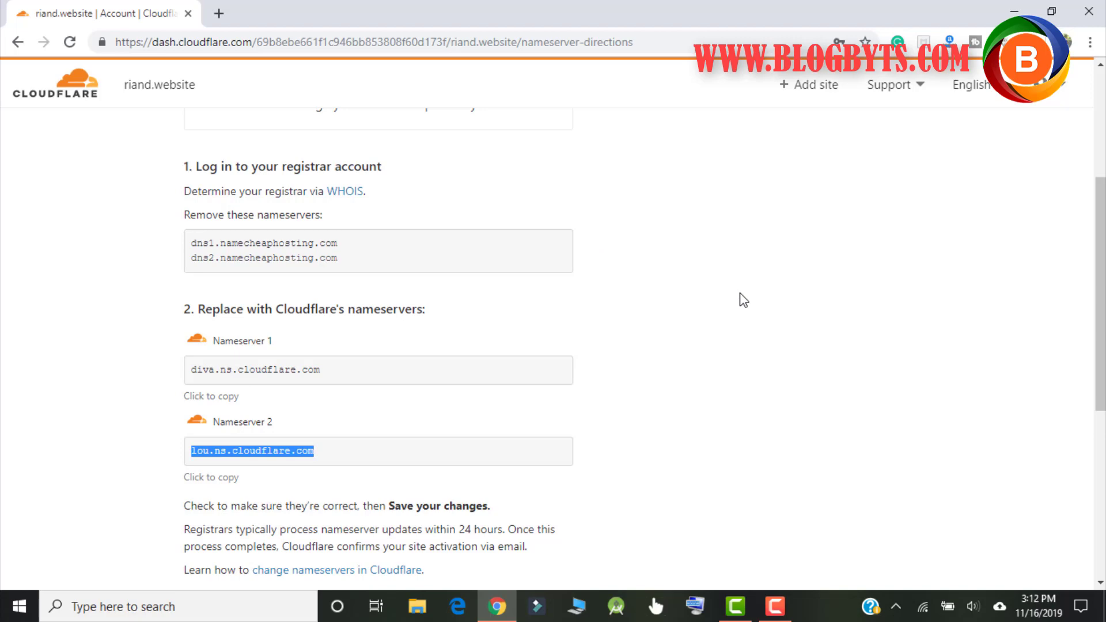
scroll(744, 301, down, 4)
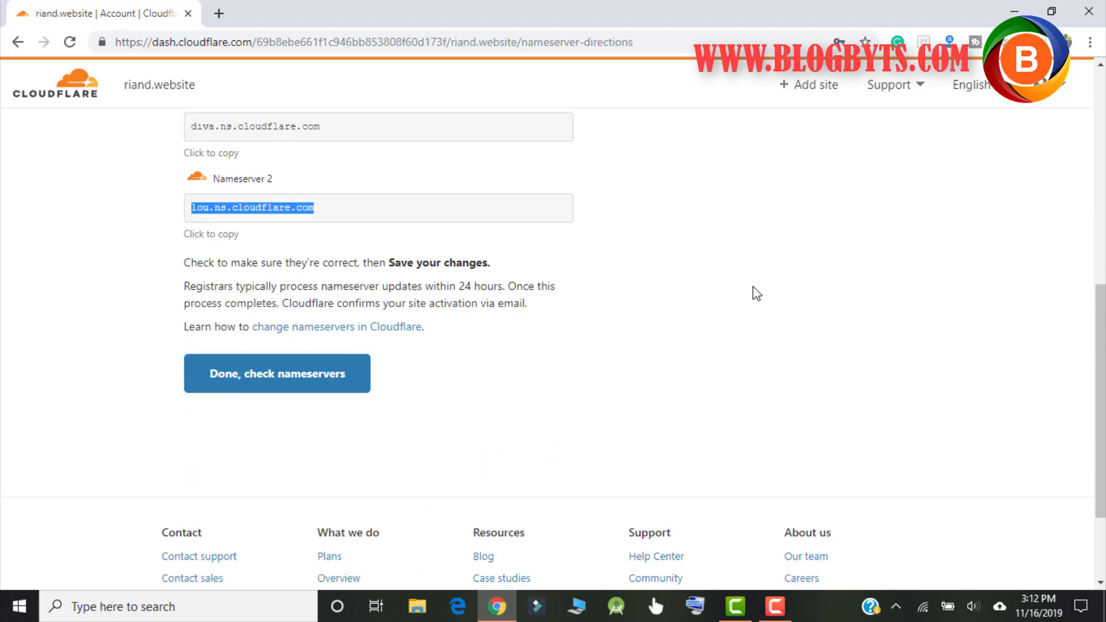
scroll(755, 293, up, 4)
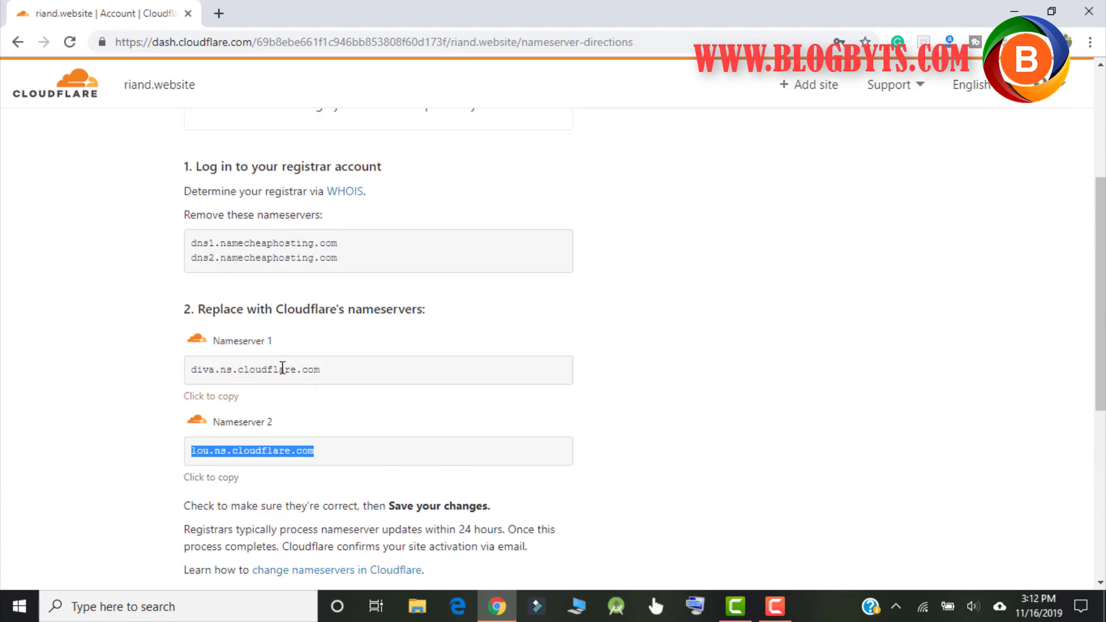
click(339, 244)
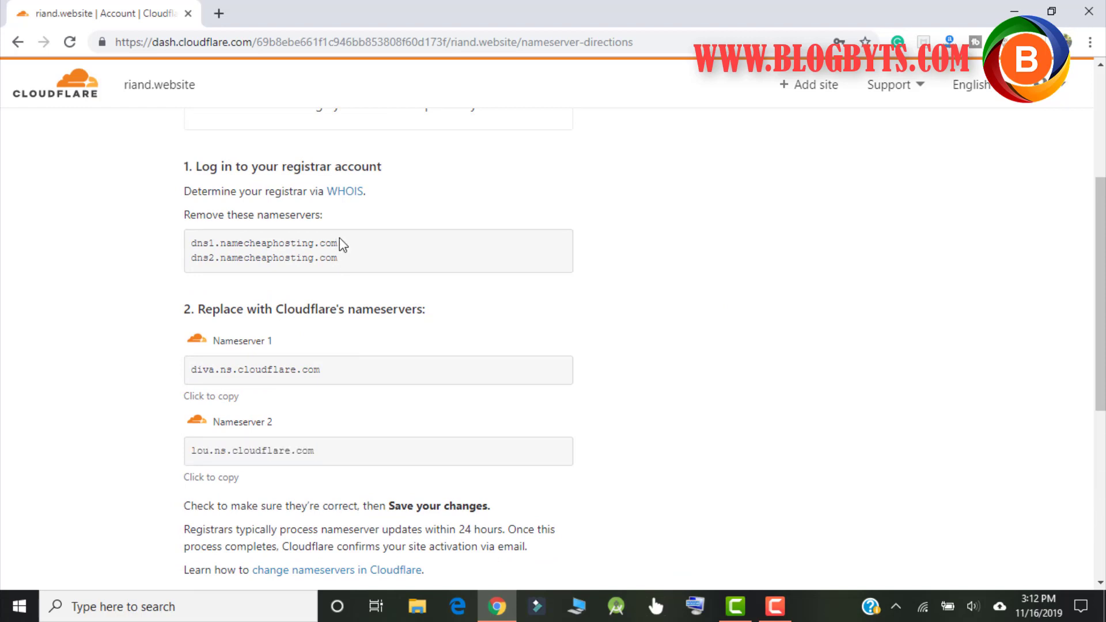
drag(183, 261, 187, 242)
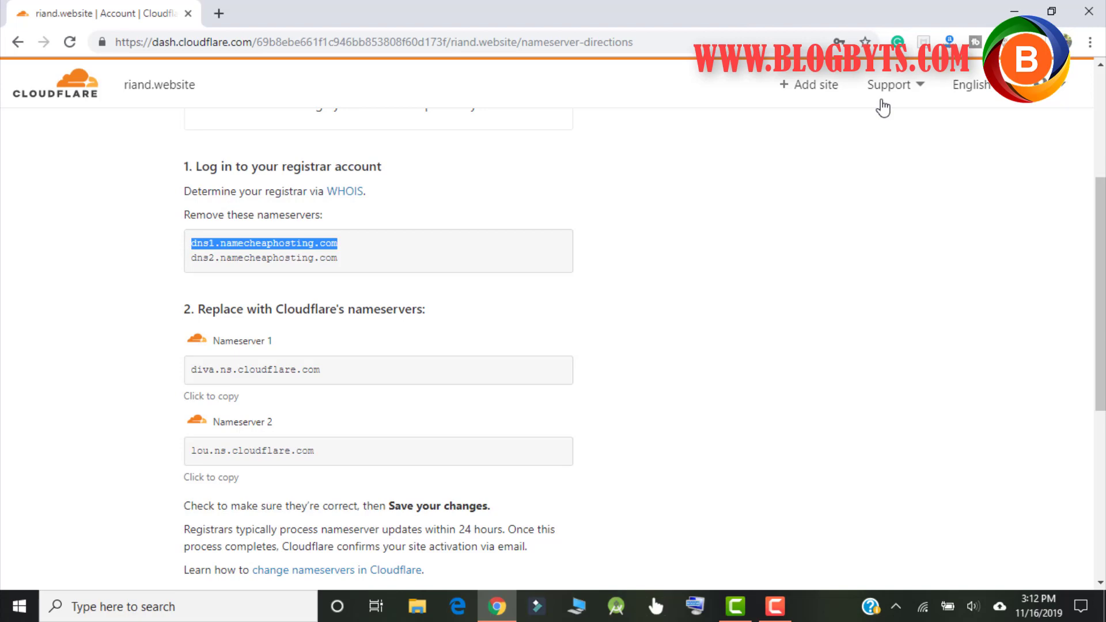
Step: Log out and attempt sign-in with the other account's e-mail and password
click(1060, 93)
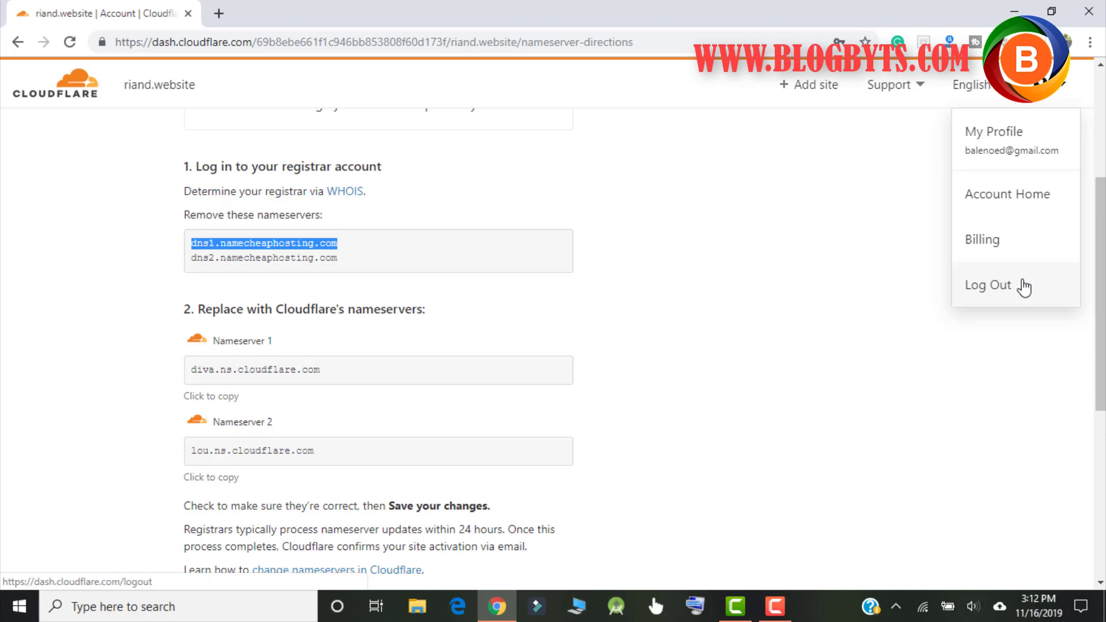
click(1024, 286)
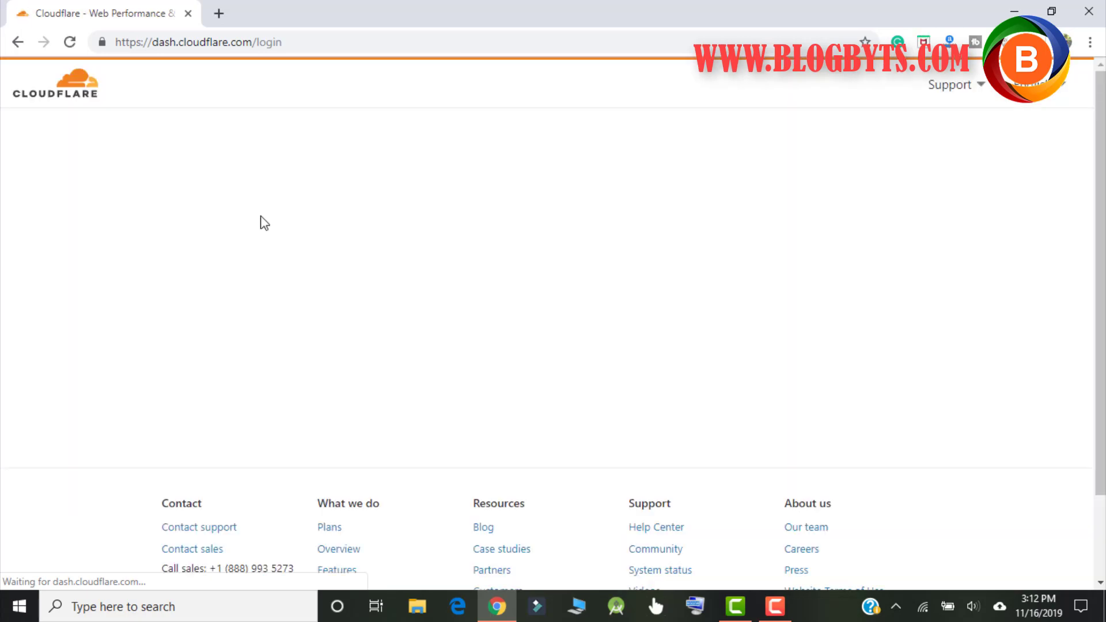
drag(362, 236, 134, 236)
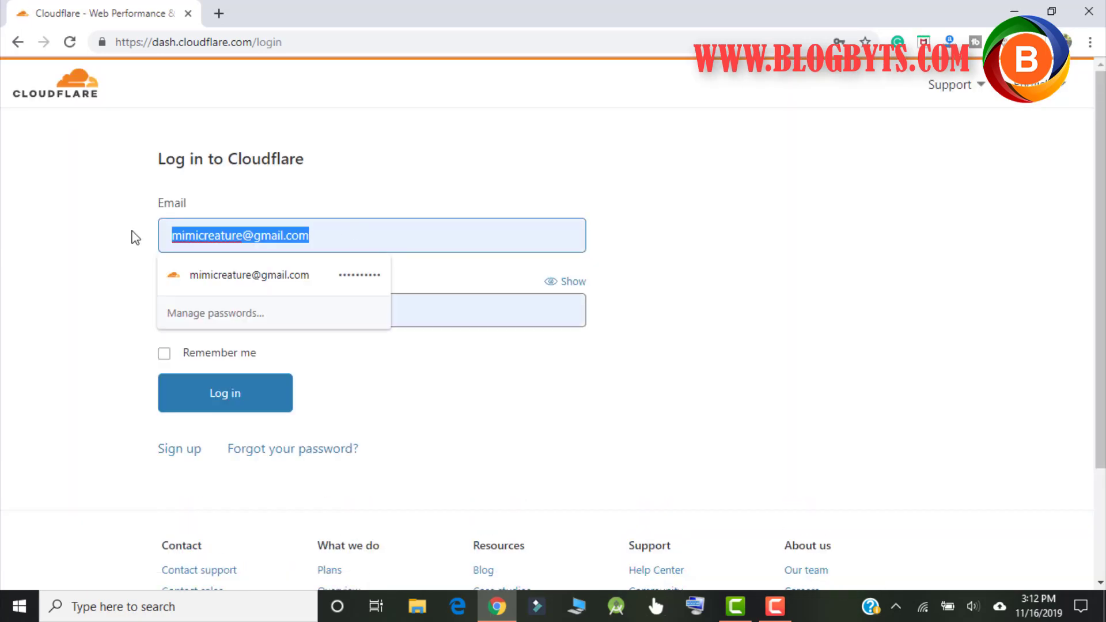
text(bytege)
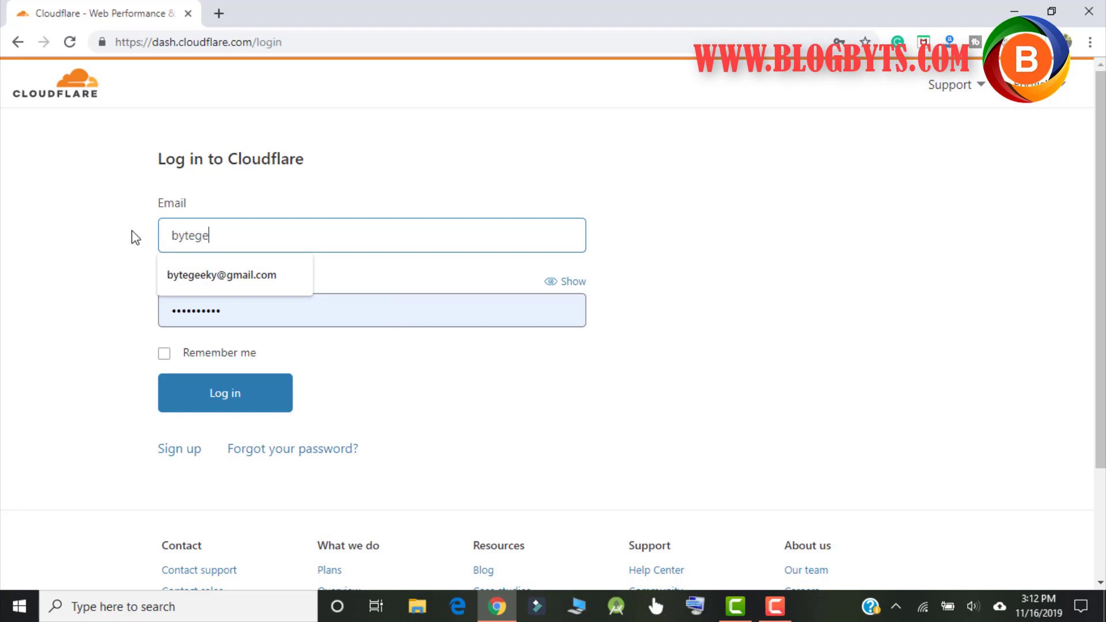
key(BackSpace)
key(BackSpace)
text(gee)
key(Down)
key(Tab)
text(••••••••••)
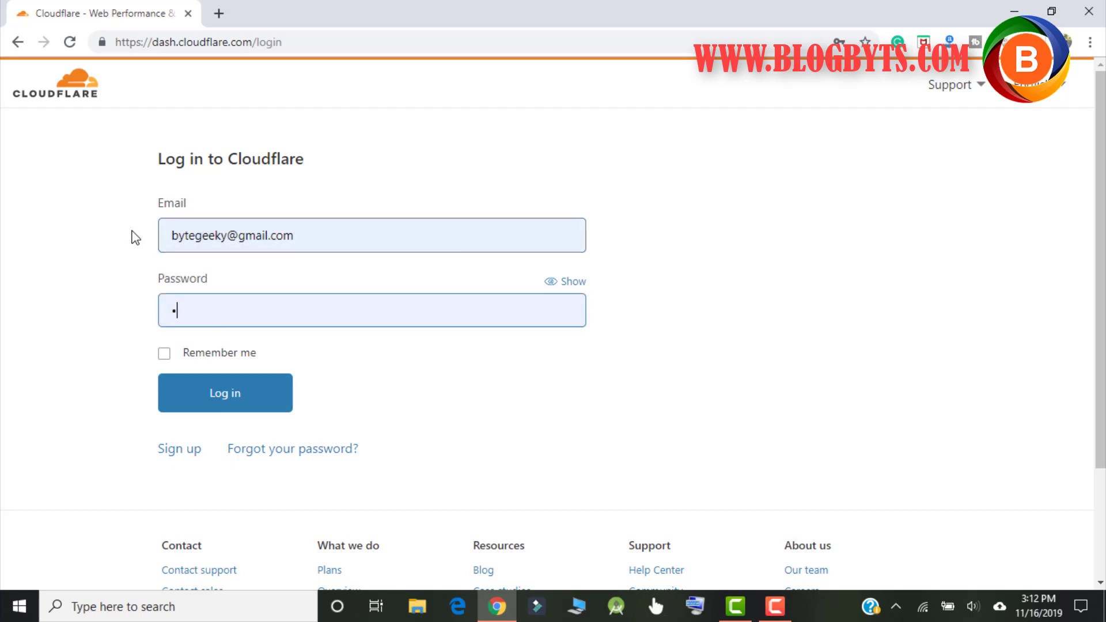
key(Return)
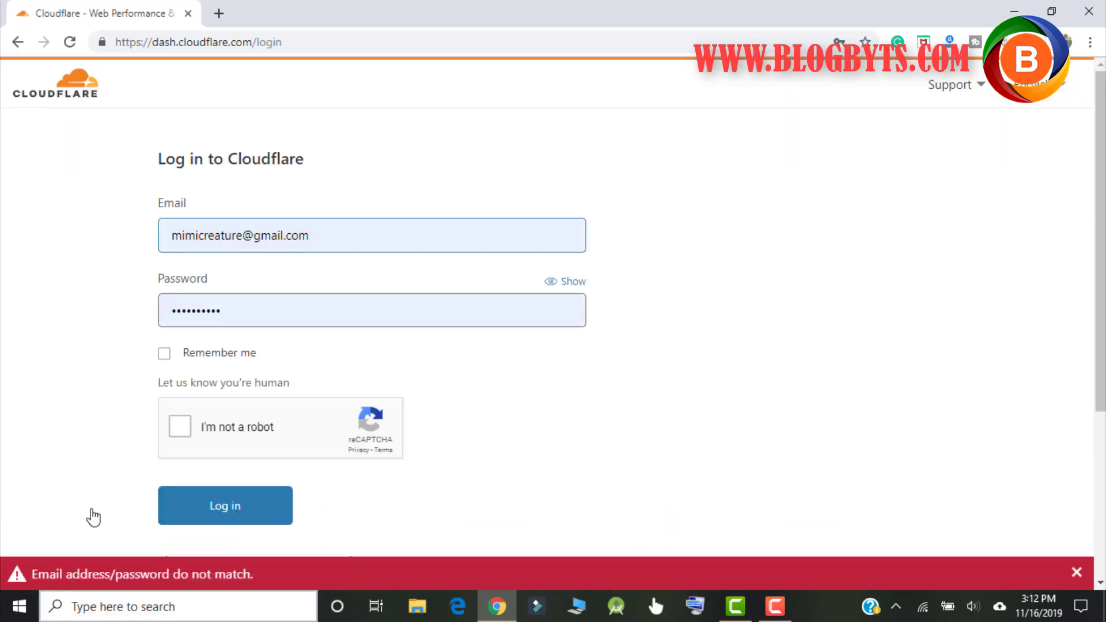
Step: Retype the account e-mail and password and submit the login again
drag(334, 240, 120, 238)
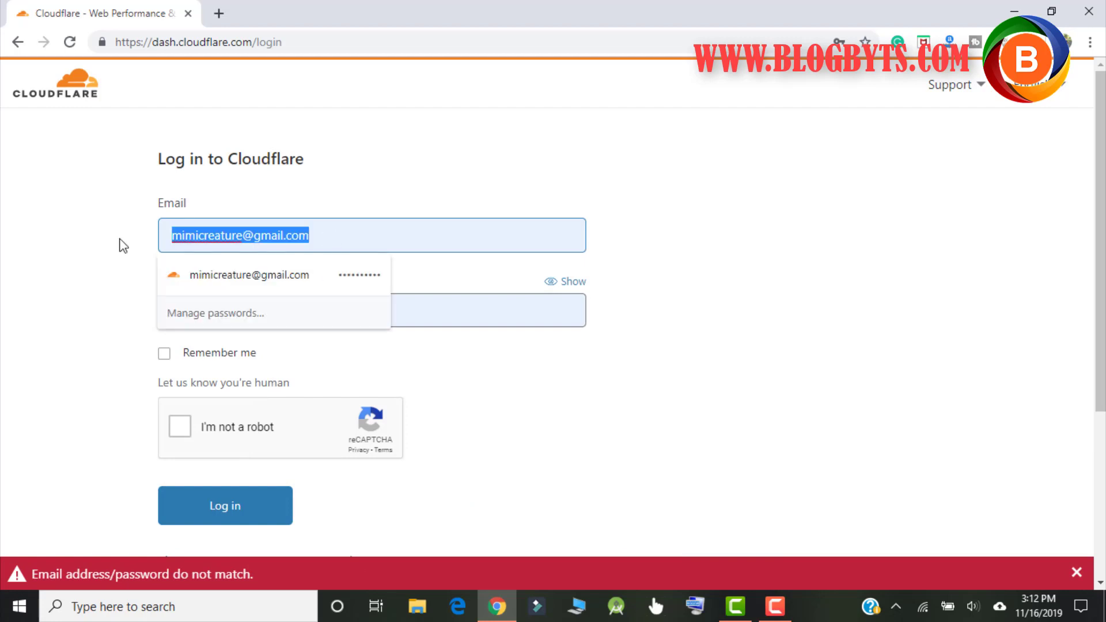
text(by)
key(BackSpace)
key(BackSpace)
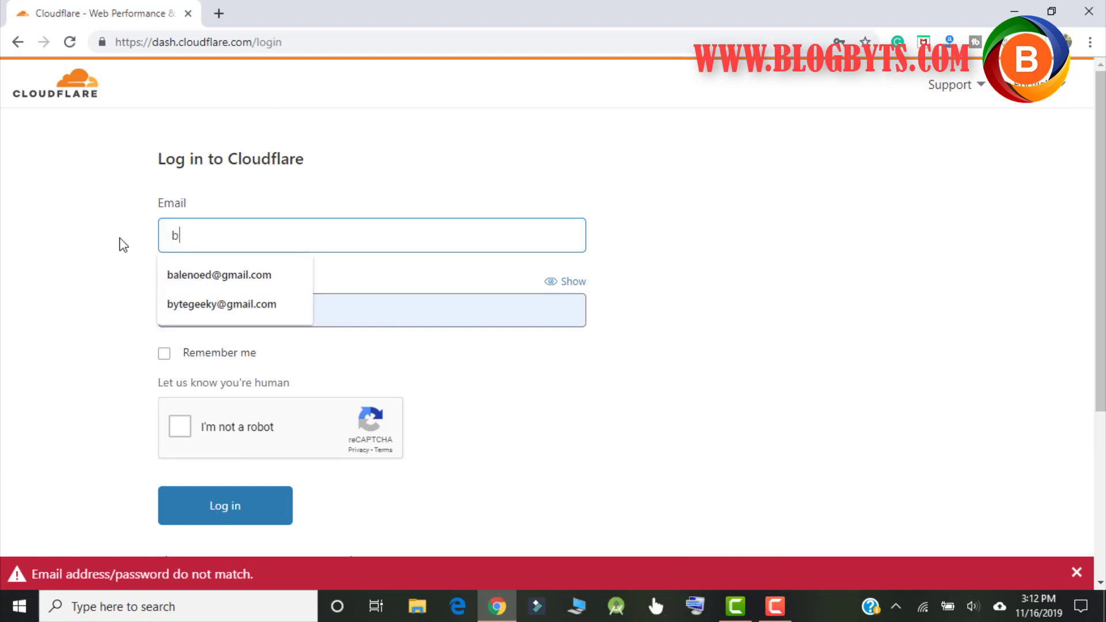
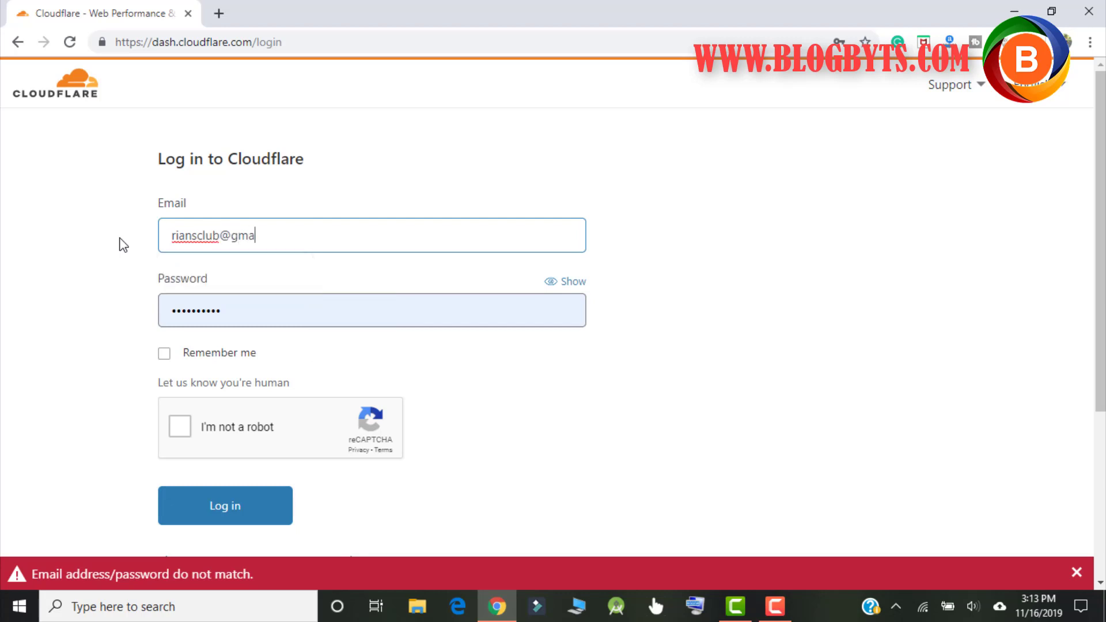
key(Tab)
text(•••••)
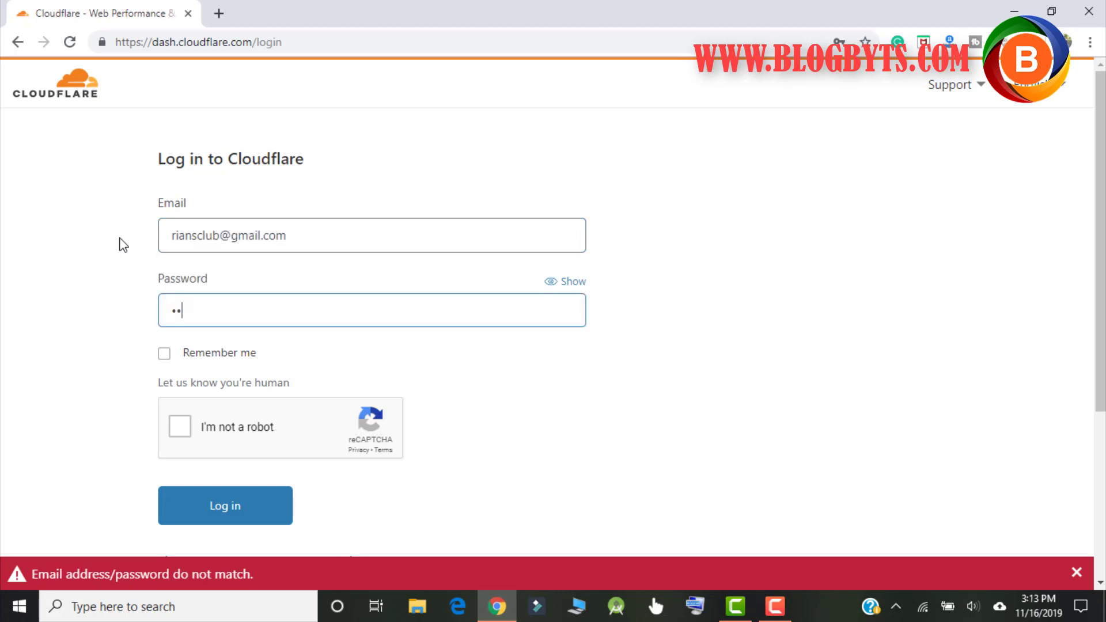
text(••••••)
key(Return)
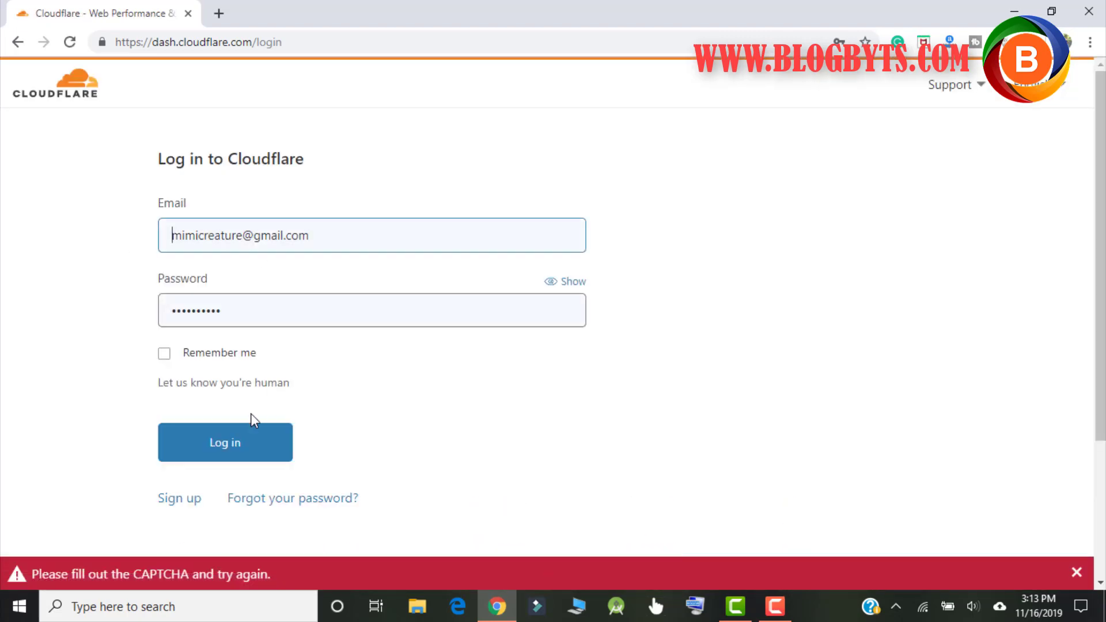
Step: Tick Remember me and the reCAPTCHA, correct the e-mail, and log in
click(175, 354)
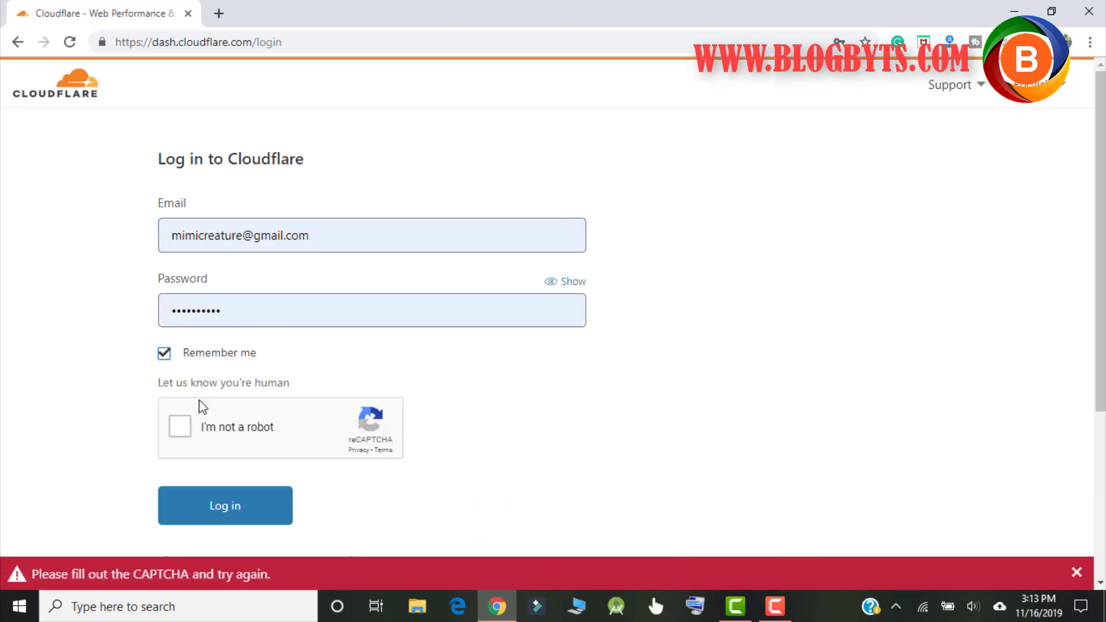
click(178, 427)
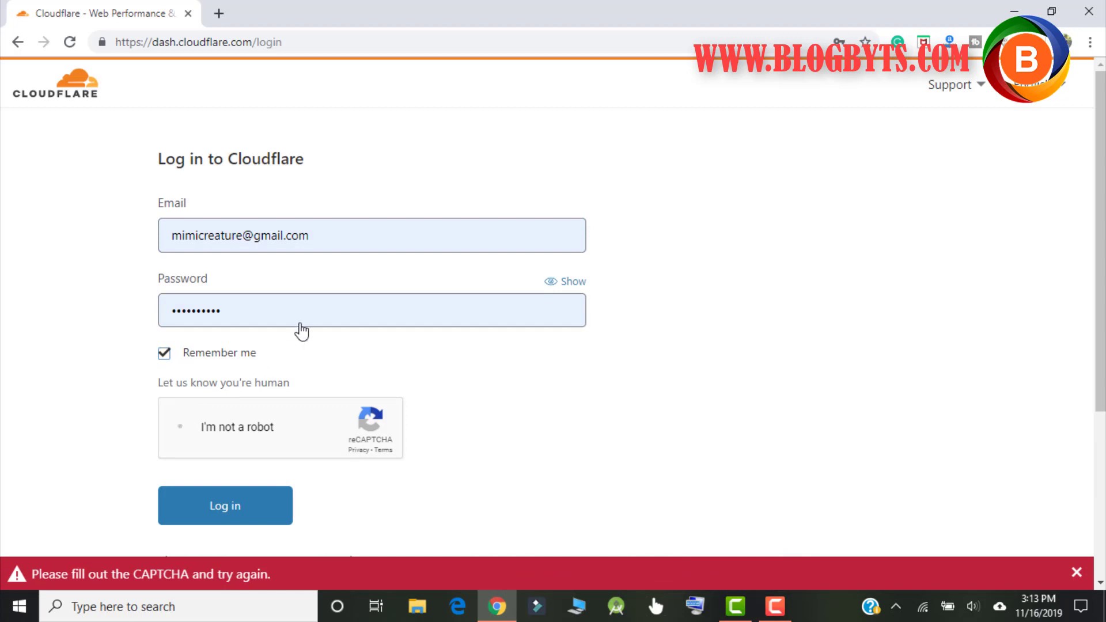
click(329, 236)
key(ctrl+a)
text(rian)
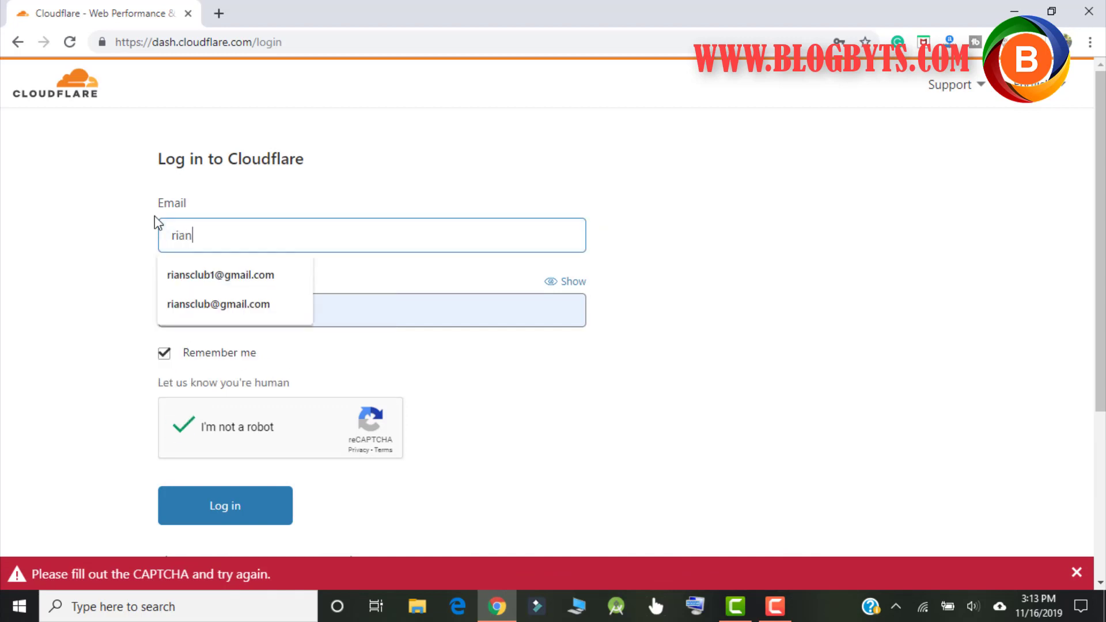
key(Down)
key(Return)
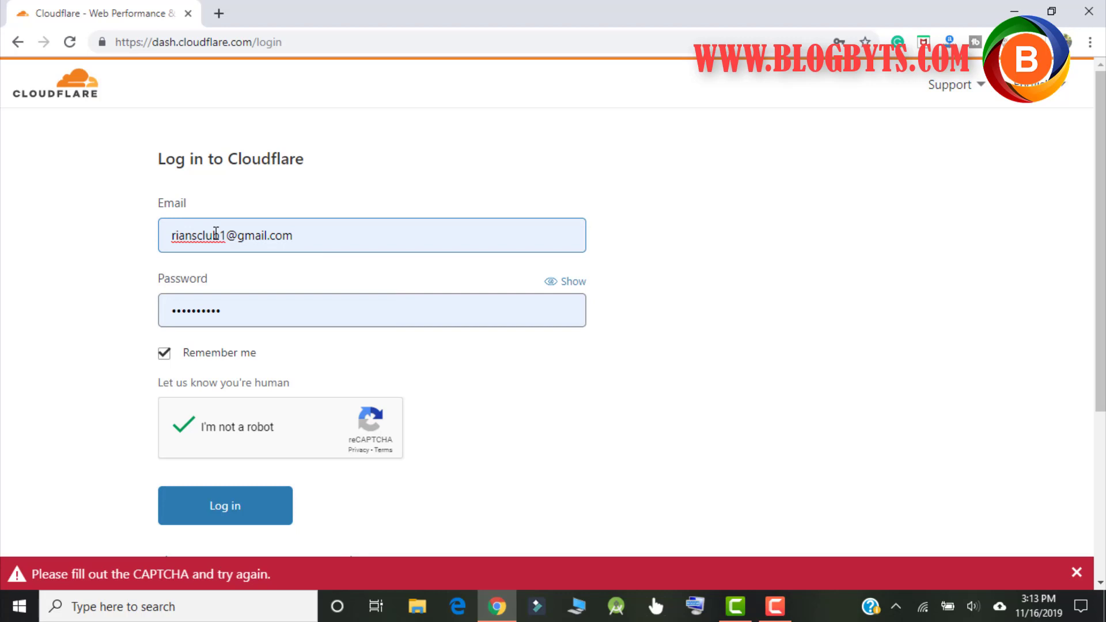
click(227, 241)
key(BackSpace)
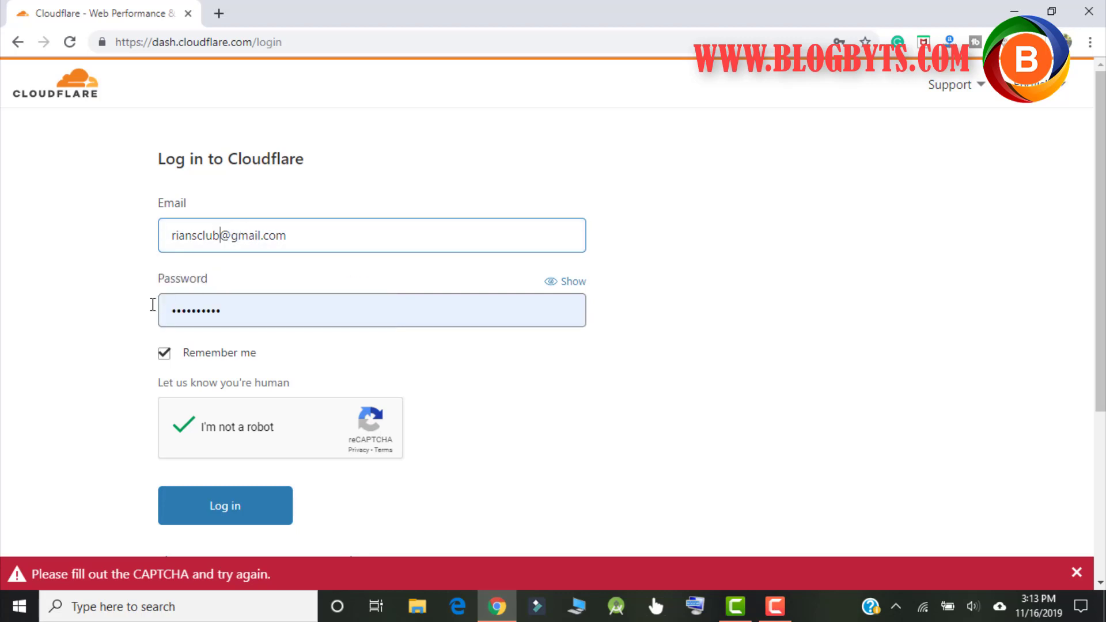
click(191, 522)
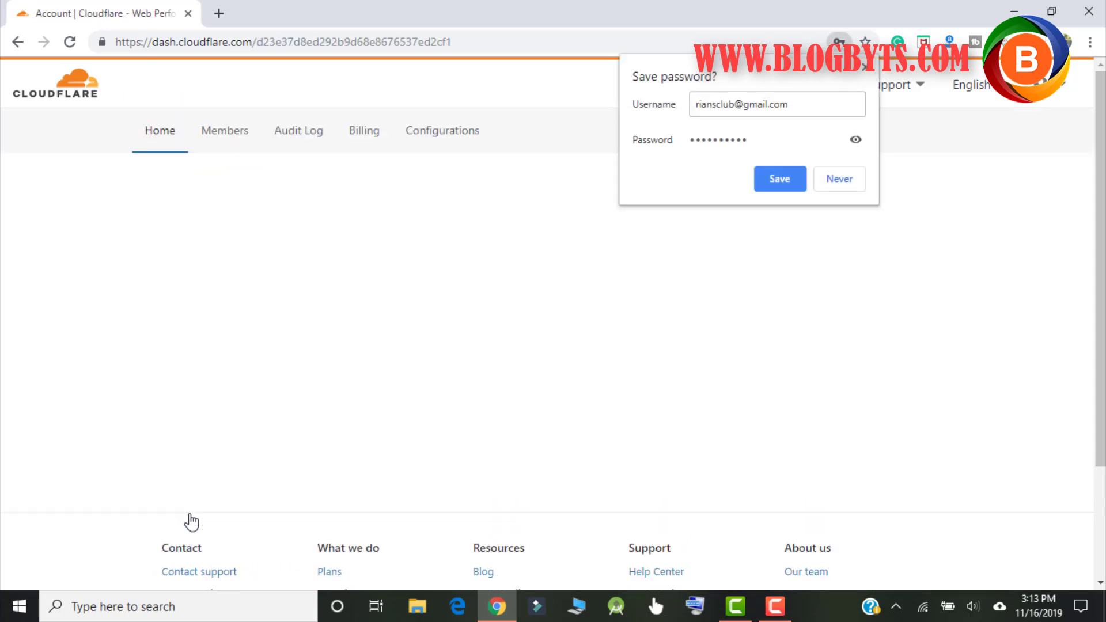
Step: Choose Never on Chrome's Save password prompt
click(845, 184)
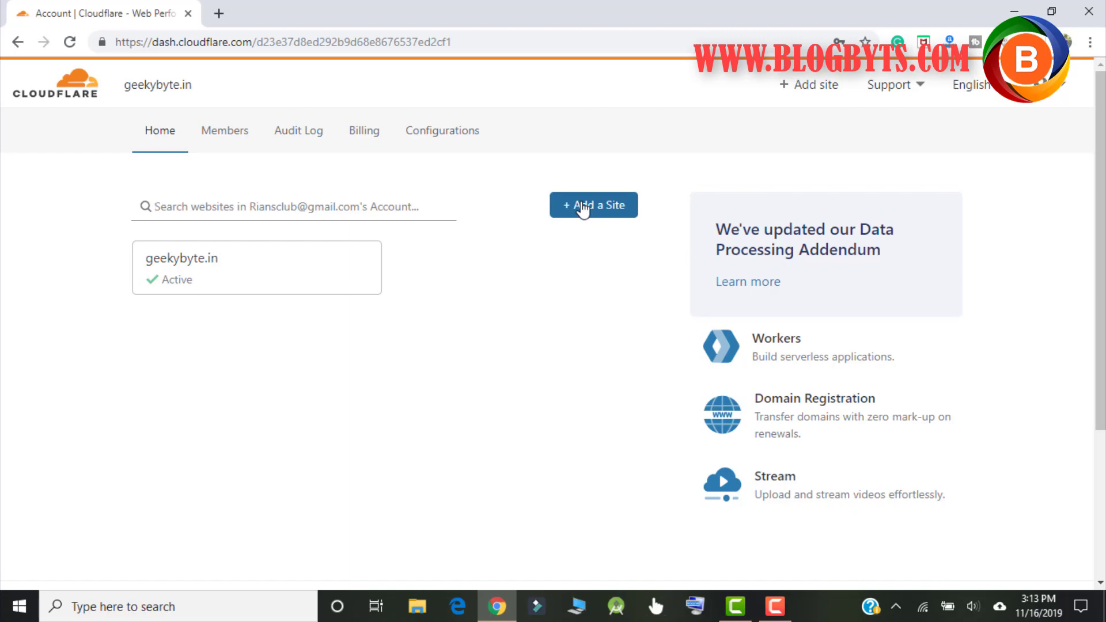
Step: Open geekybyte.in and browse its Overview visitor, request and cache charts
click(226, 287)
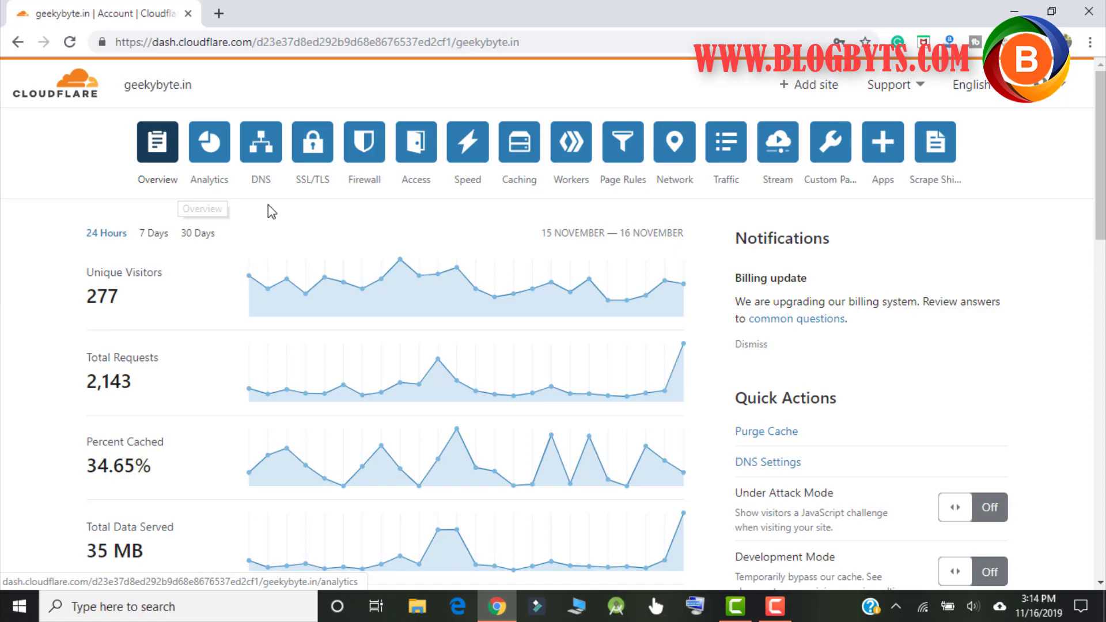
scroll(268, 207, down, 3)
scroll(268, 205, down, 4)
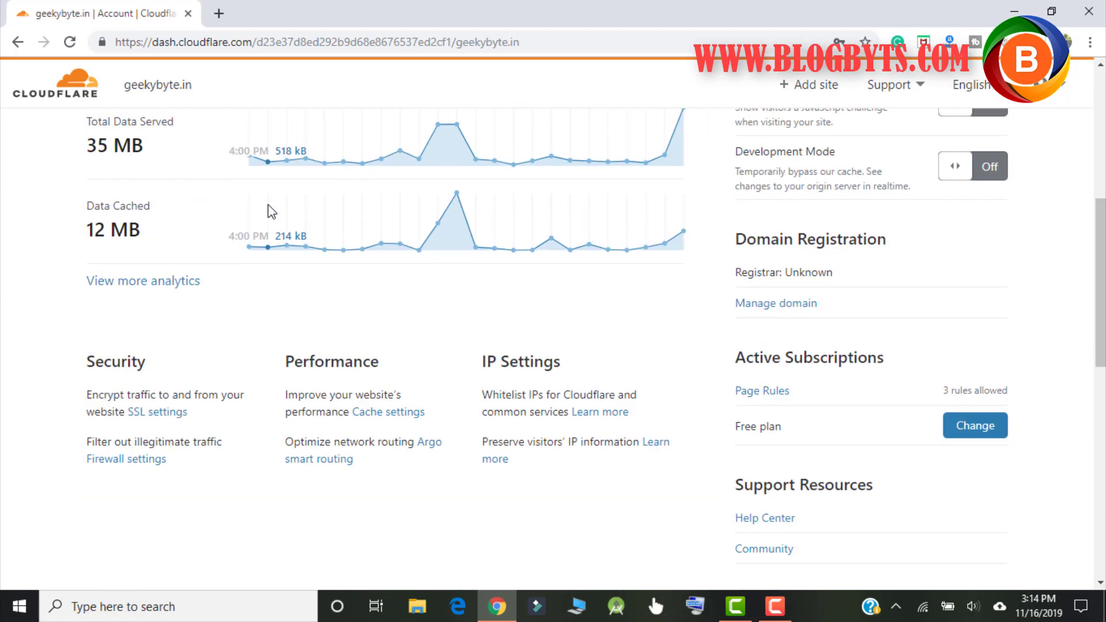
scroll(268, 205, up, 5)
scroll(268, 205, up, 2)
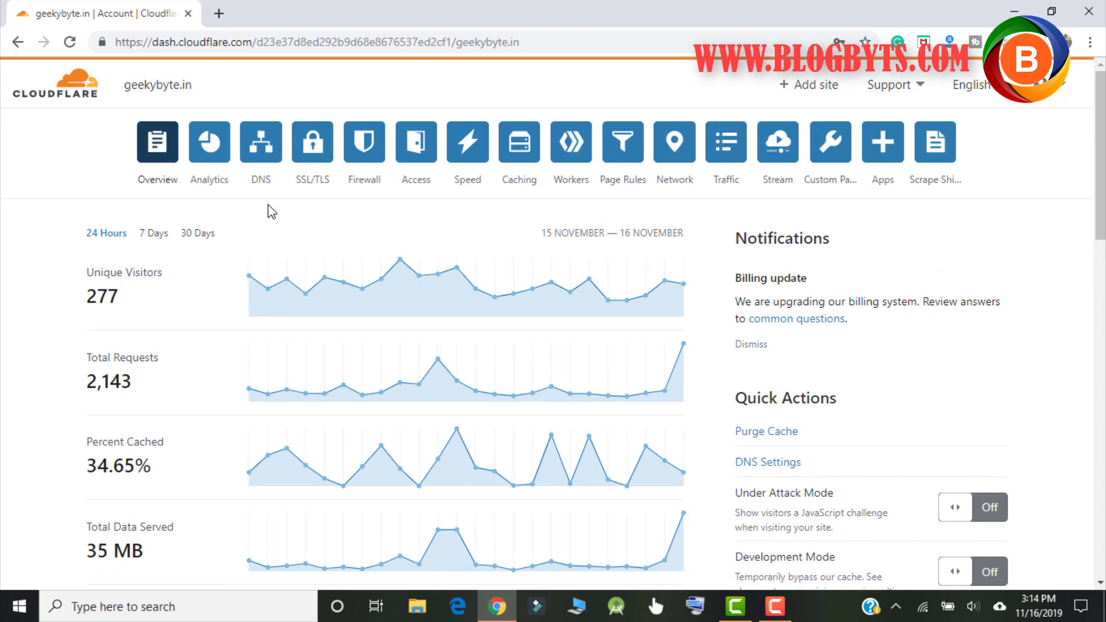
scroll(268, 205, down, 2)
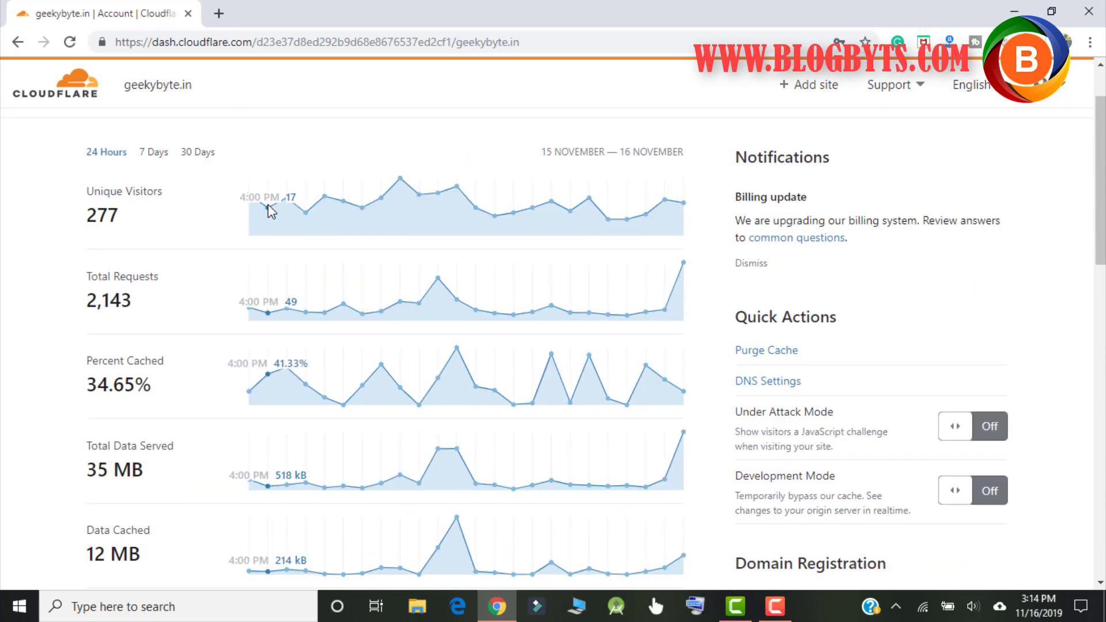
scroll(268, 205, down, 3)
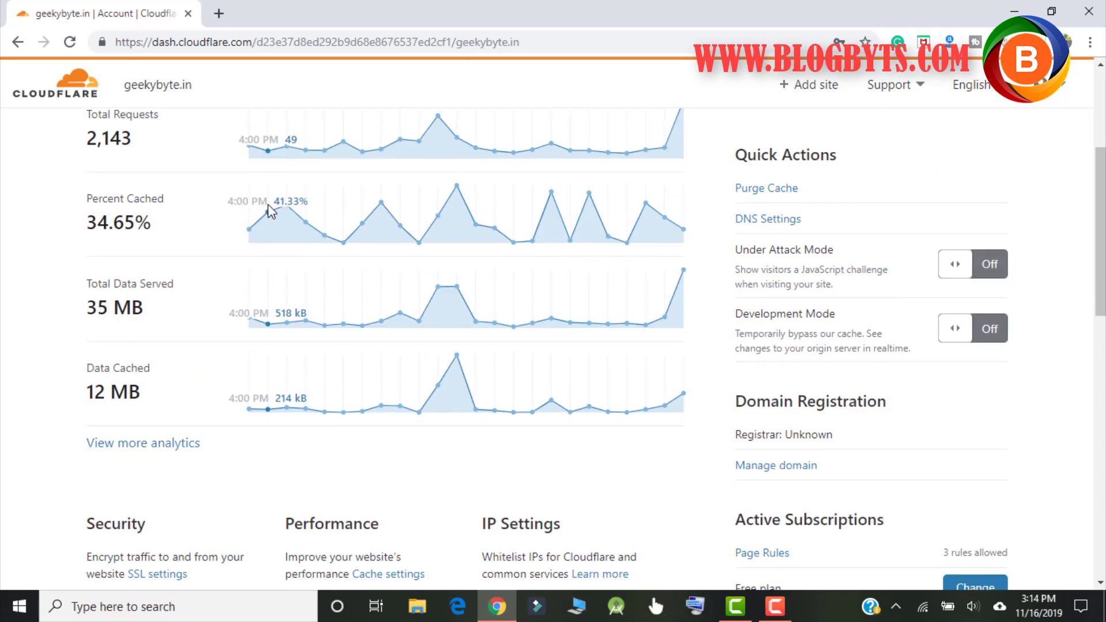
scroll(268, 205, up, 3)
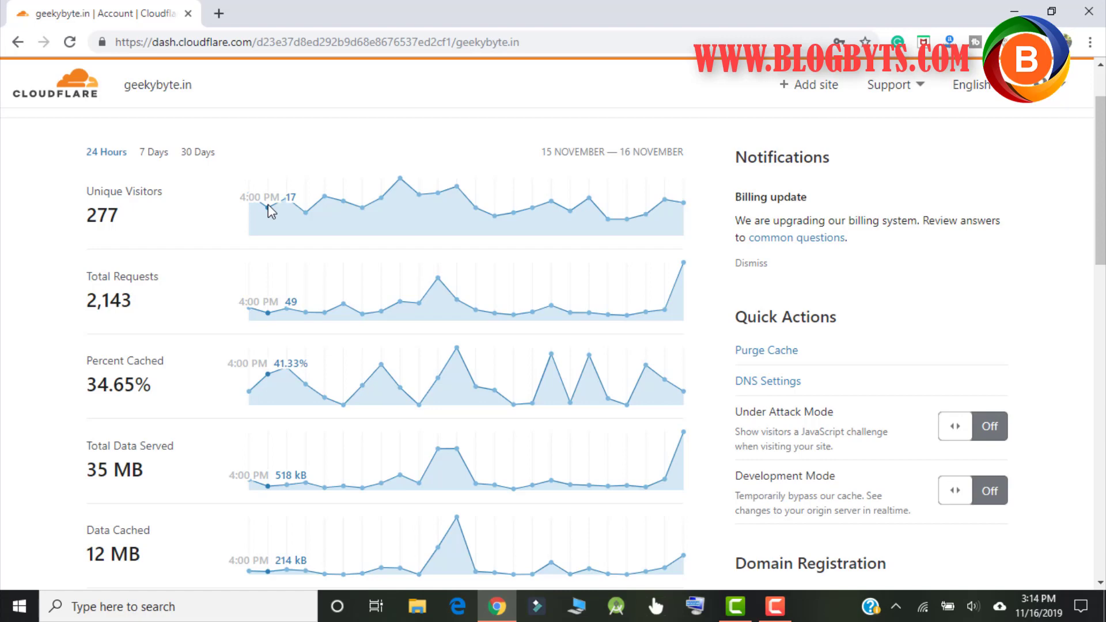
scroll(268, 205, up, 2)
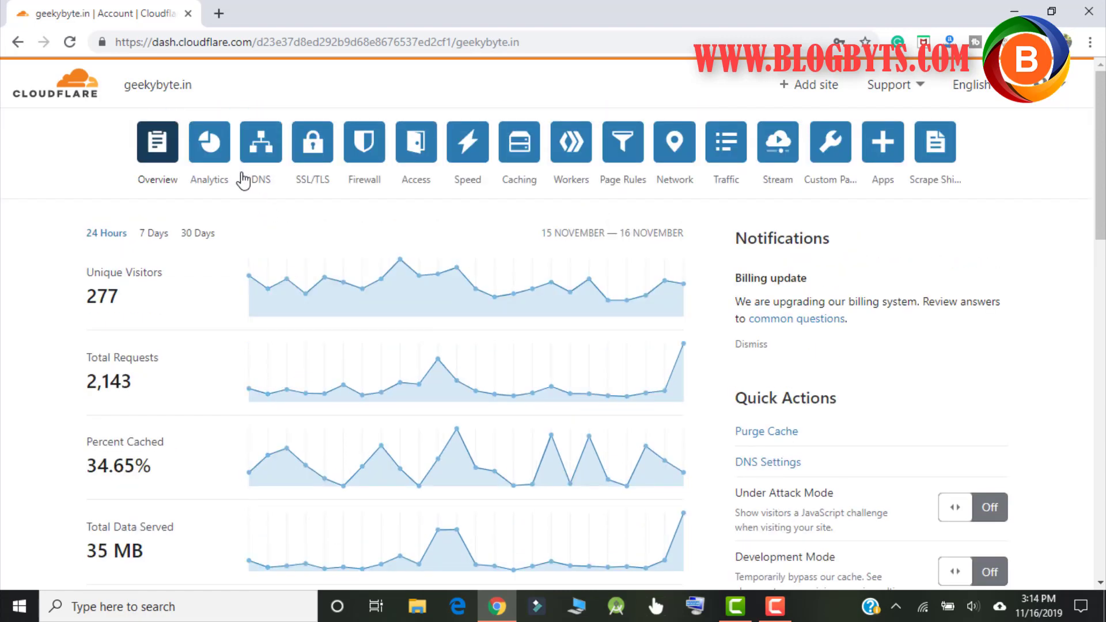
Step: Open geekybyte.in's Analytics and review the traffic and security threat figures
click(219, 157)
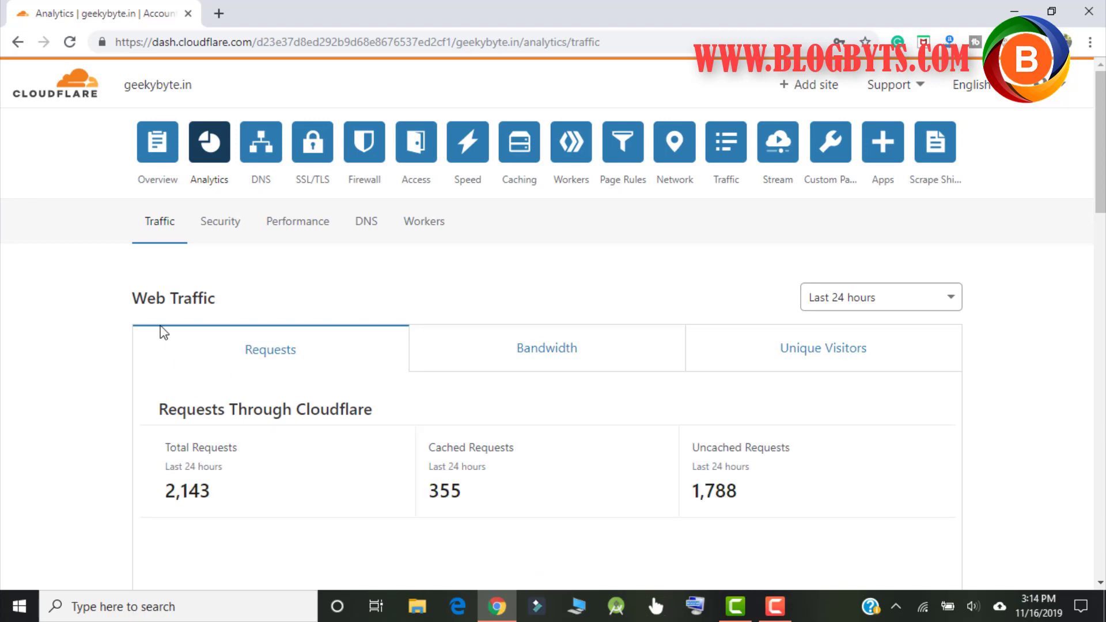
scroll(161, 329, down, 2)
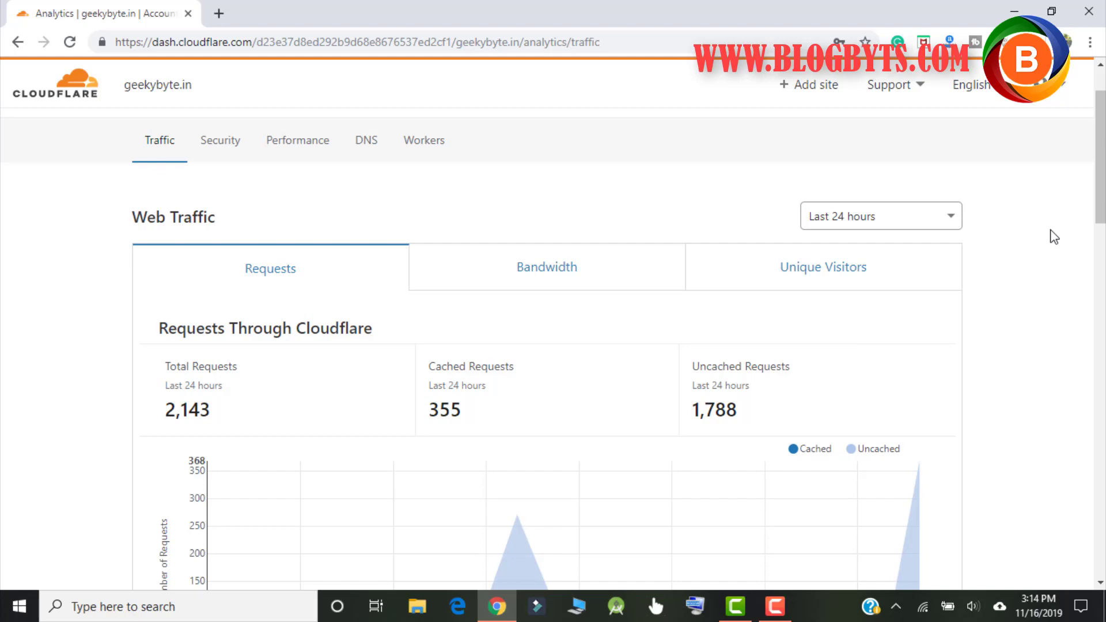
scroll(505, 262, up, 2)
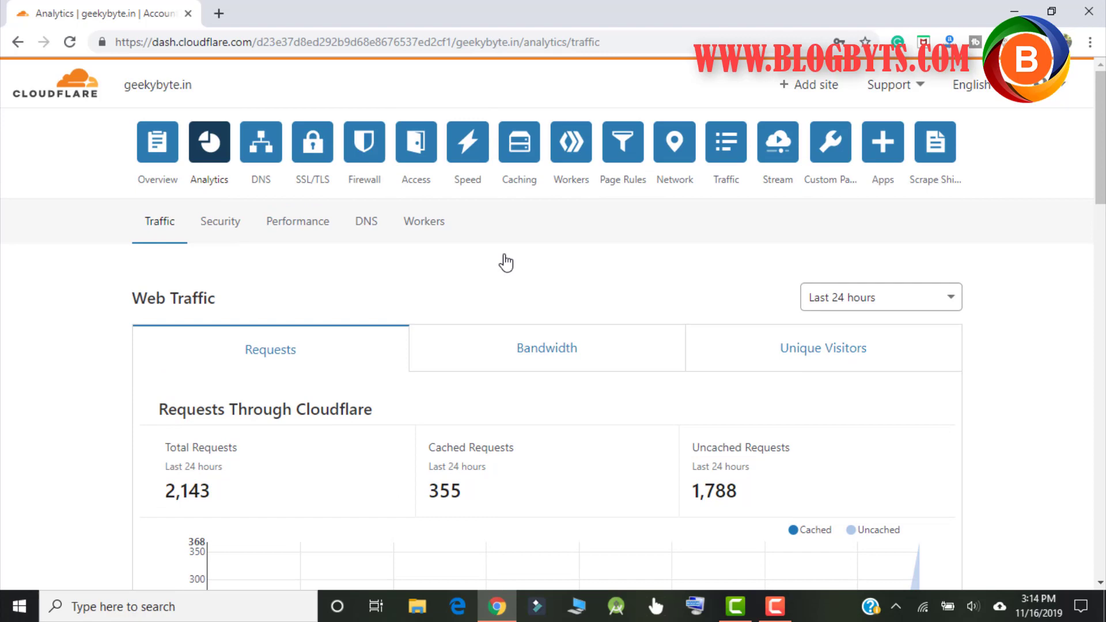
click(236, 229)
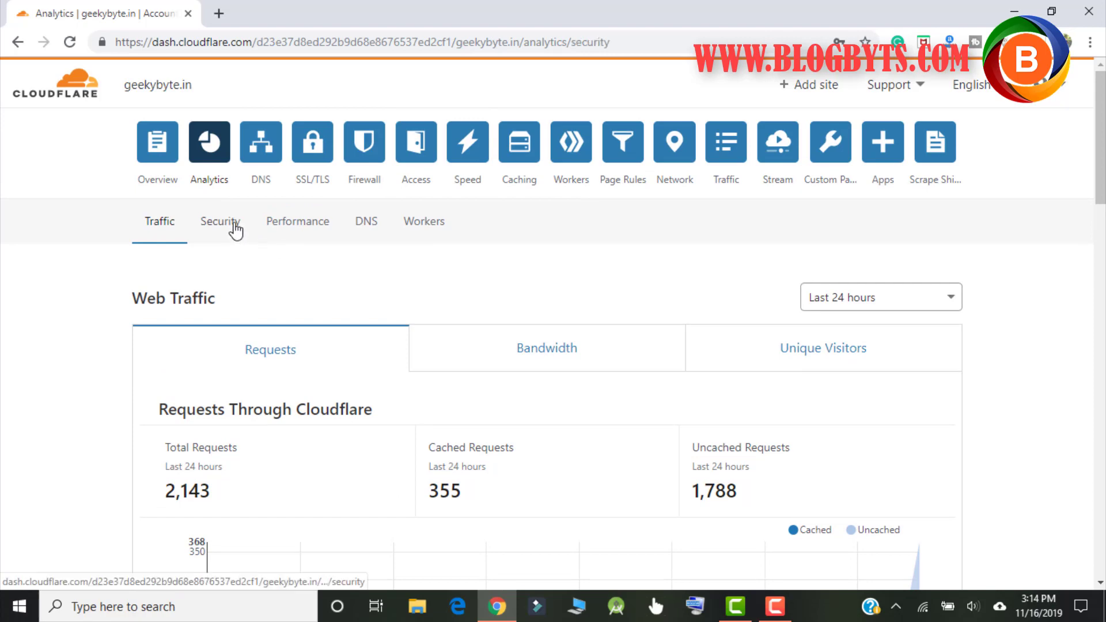
scroll(147, 334, down, 3)
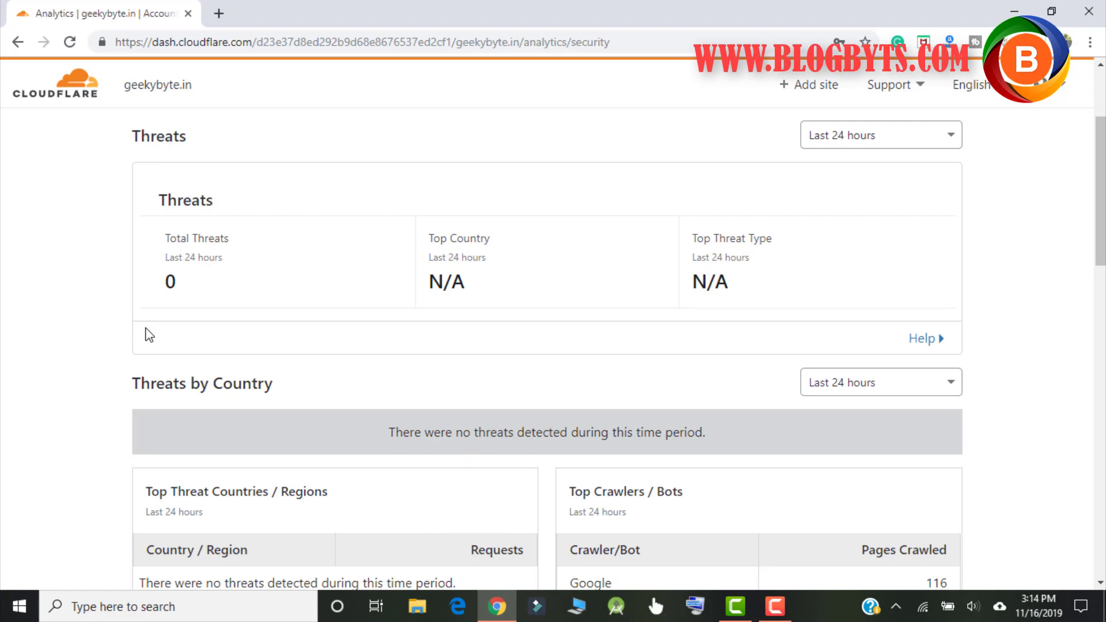
scroll(328, 264, up, 3)
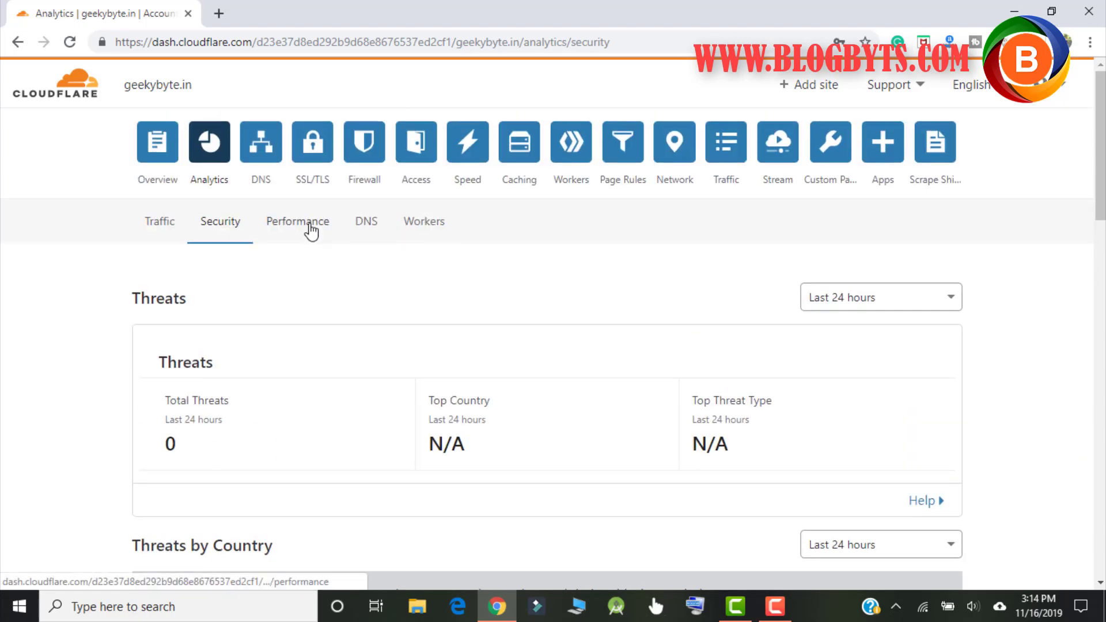
Step: Review the site's performance analytics
click(311, 231)
scroll(312, 232, down, 2)
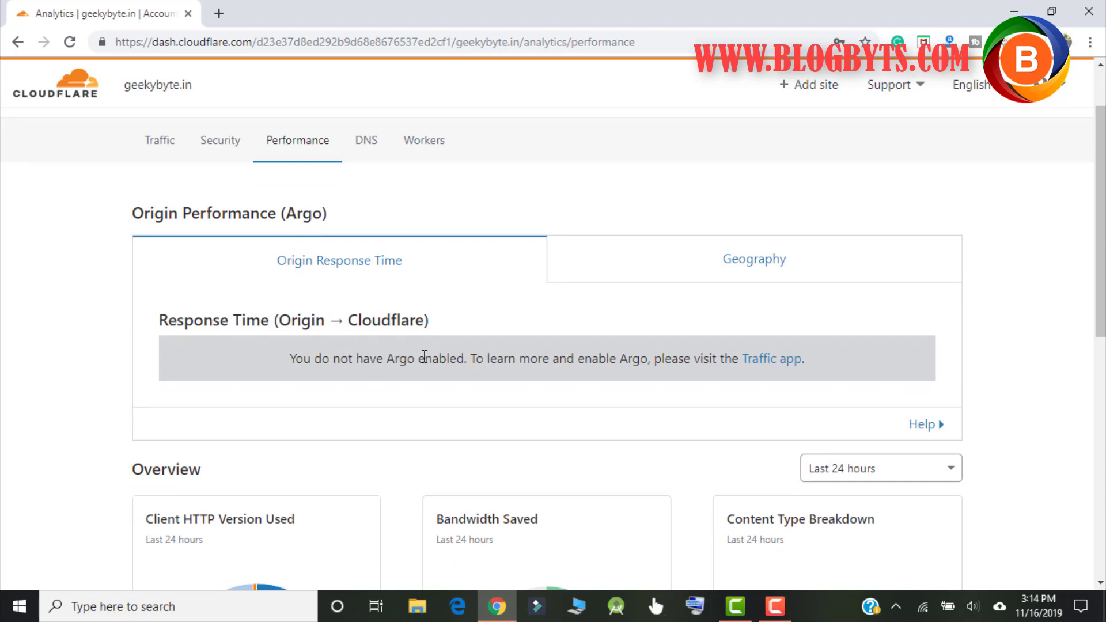
scroll(426, 363, down, 4)
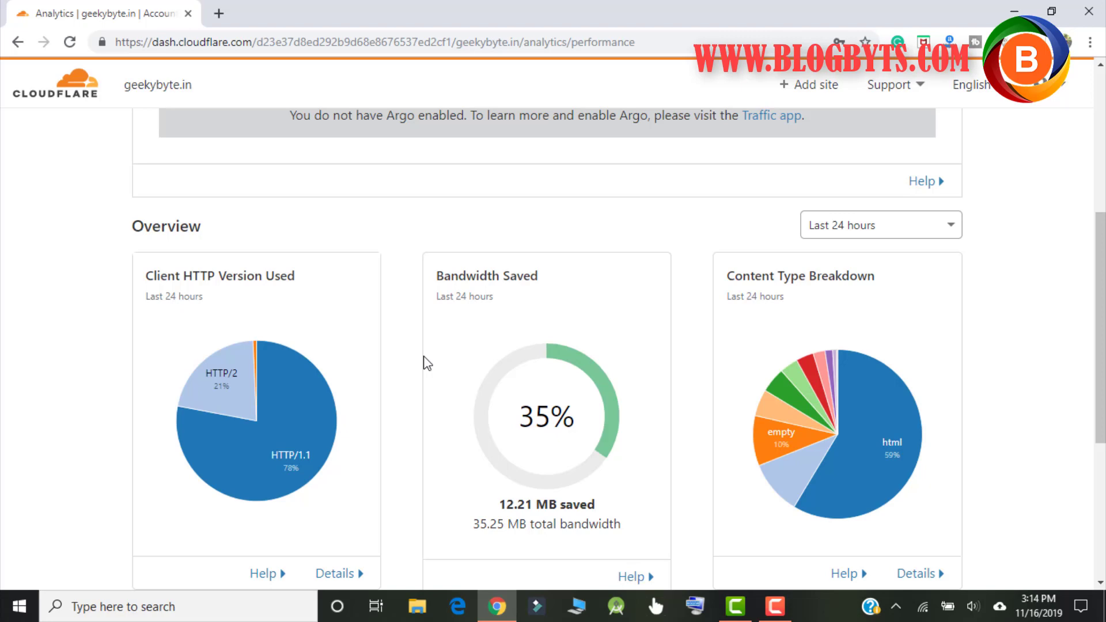
scroll(504, 309, down, 7)
scroll(505, 309, up, 10)
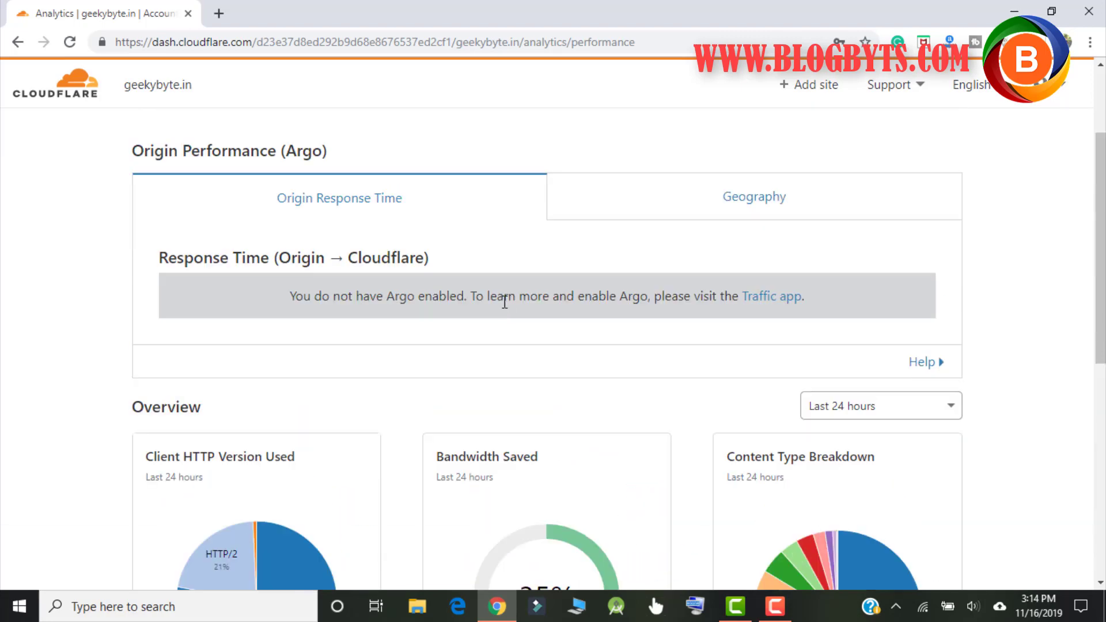
scroll(497, 302, up, 2)
Step: Check the DNS and Workers analytics, then go to DNS management
click(368, 229)
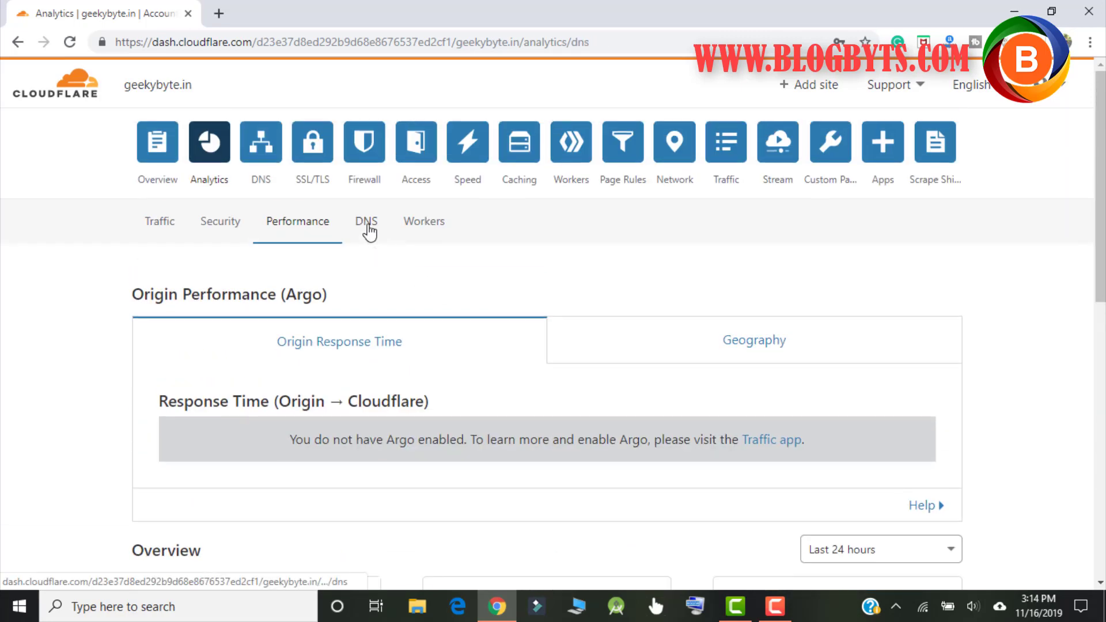
scroll(527, 254, down, 6)
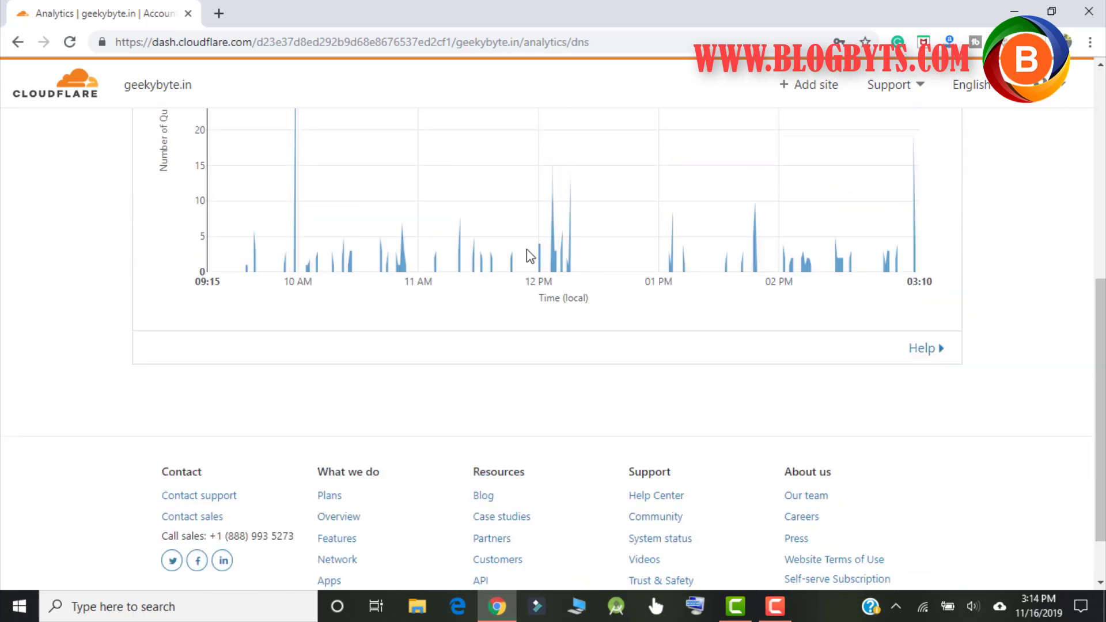
scroll(529, 254, up, 7)
click(433, 227)
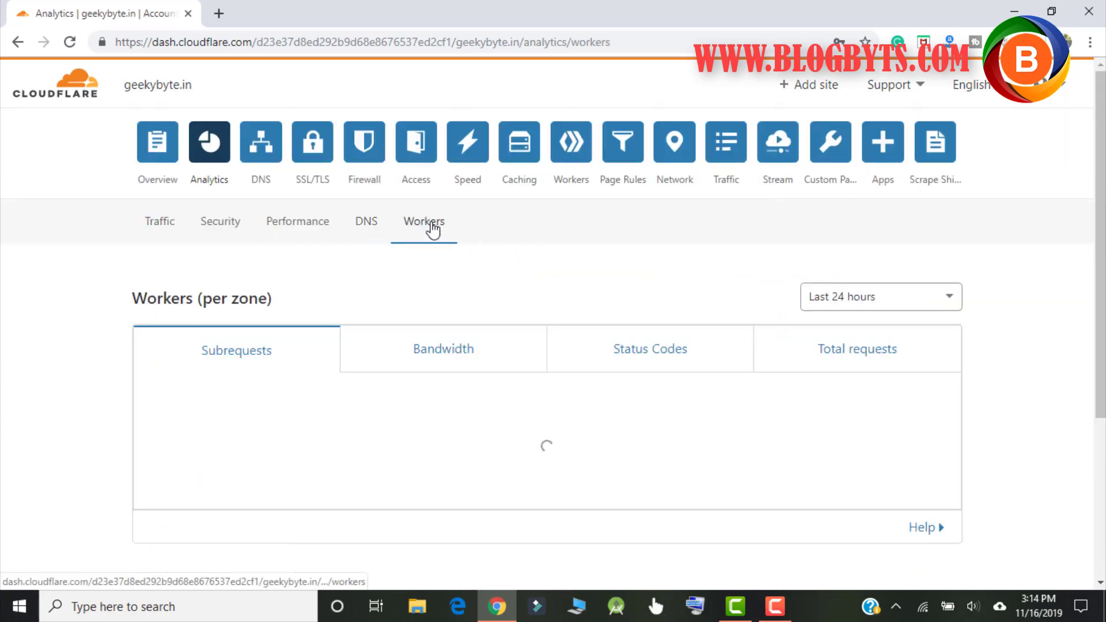
click(269, 151)
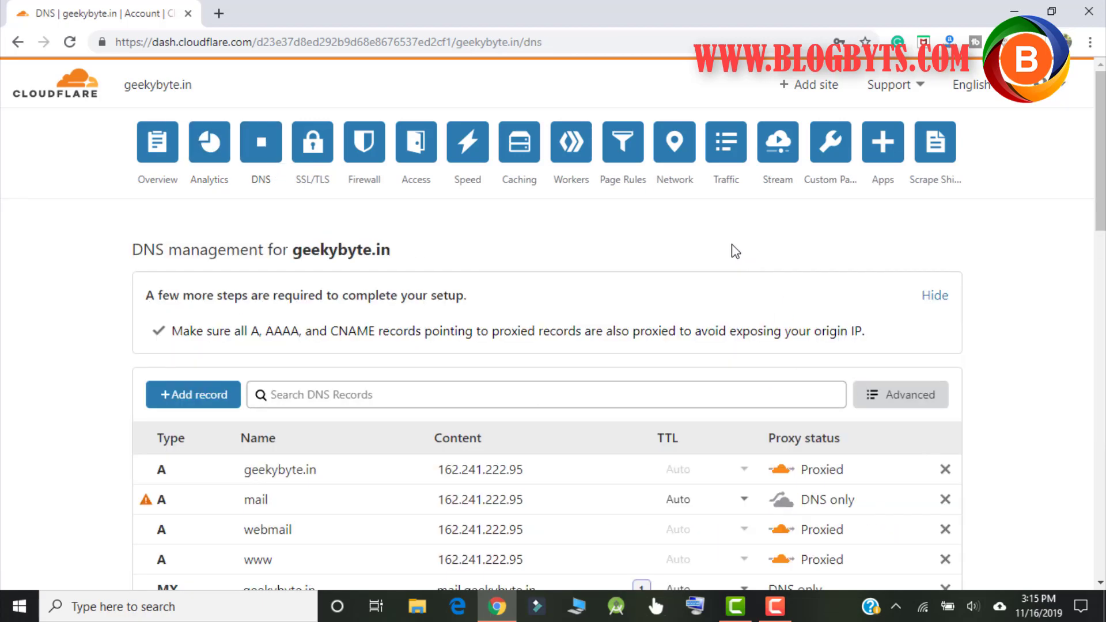
Step: Review geekybyte.in's A records and select nameservers brianna.ns.cloudflare.com and plato.ns.cloudflare.com
scroll(691, 277, down, 10)
scroll(585, 296, up, 2)
scroll(586, 297, up, 1)
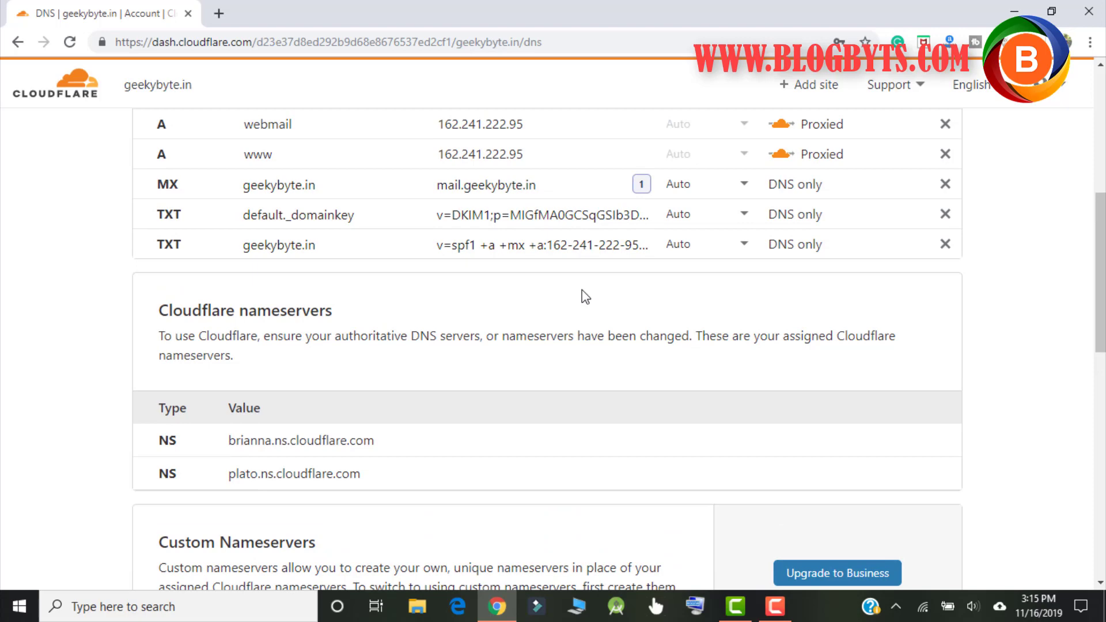
scroll(582, 291, down, 3)
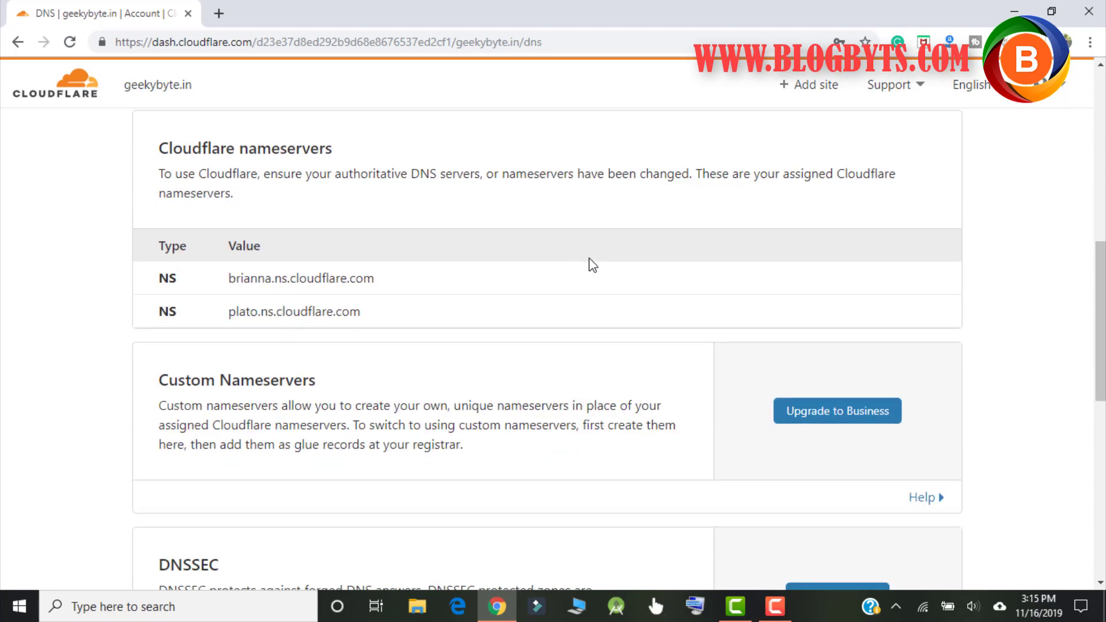
scroll(593, 265, up, 6)
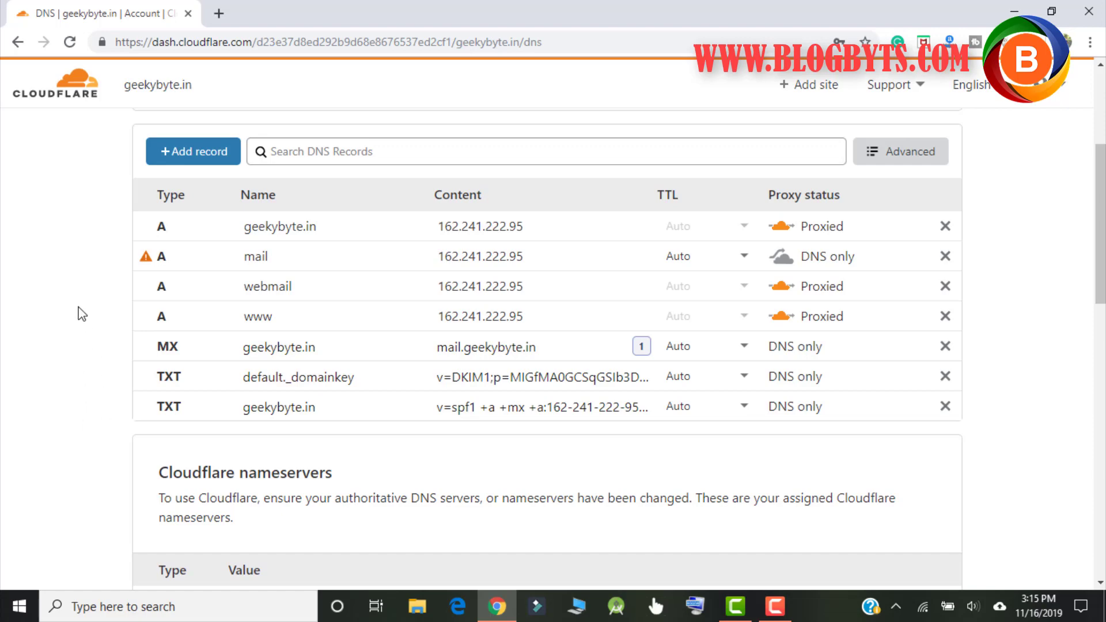
scroll(82, 313, up, 3)
scroll(82, 313, up, 2)
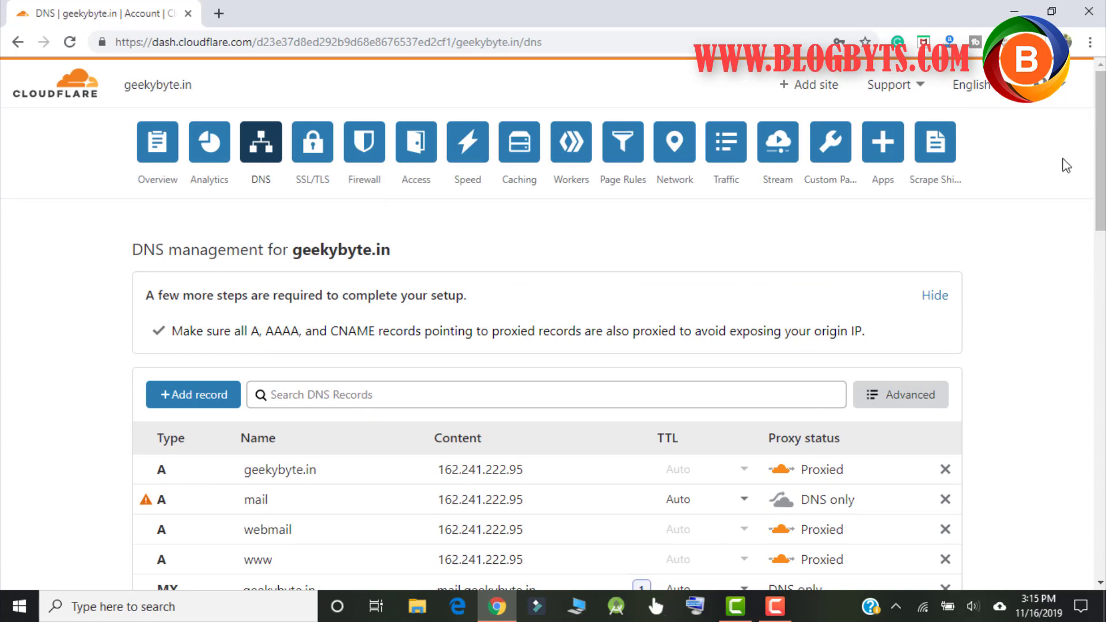
scroll(1026, 160, down, 2)
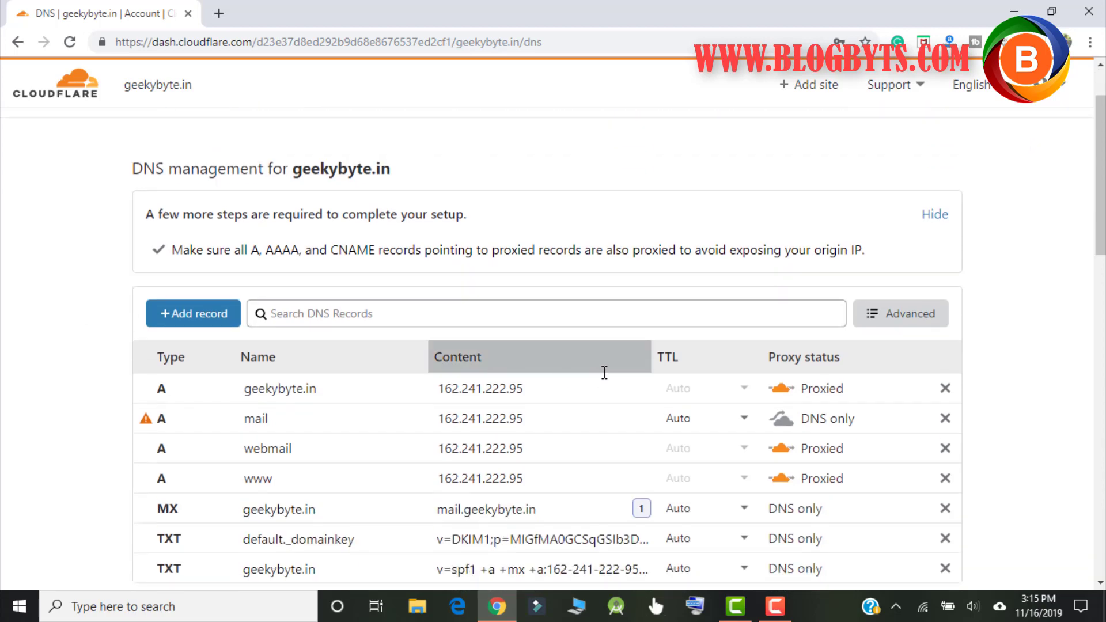
scroll(511, 326, down, 2)
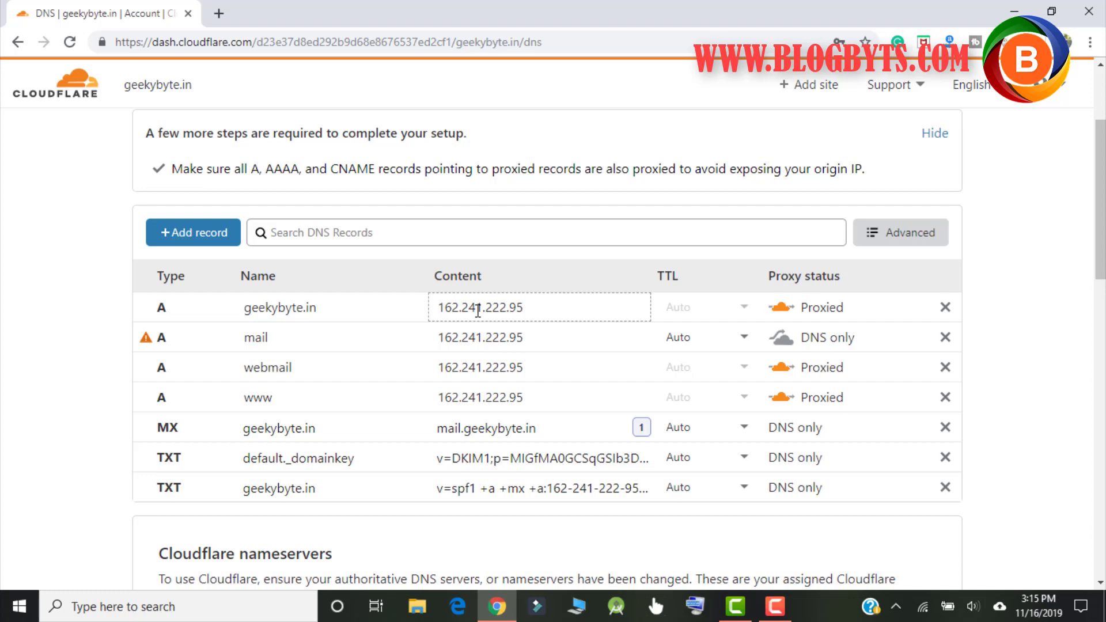
scroll(478, 311, down, 4)
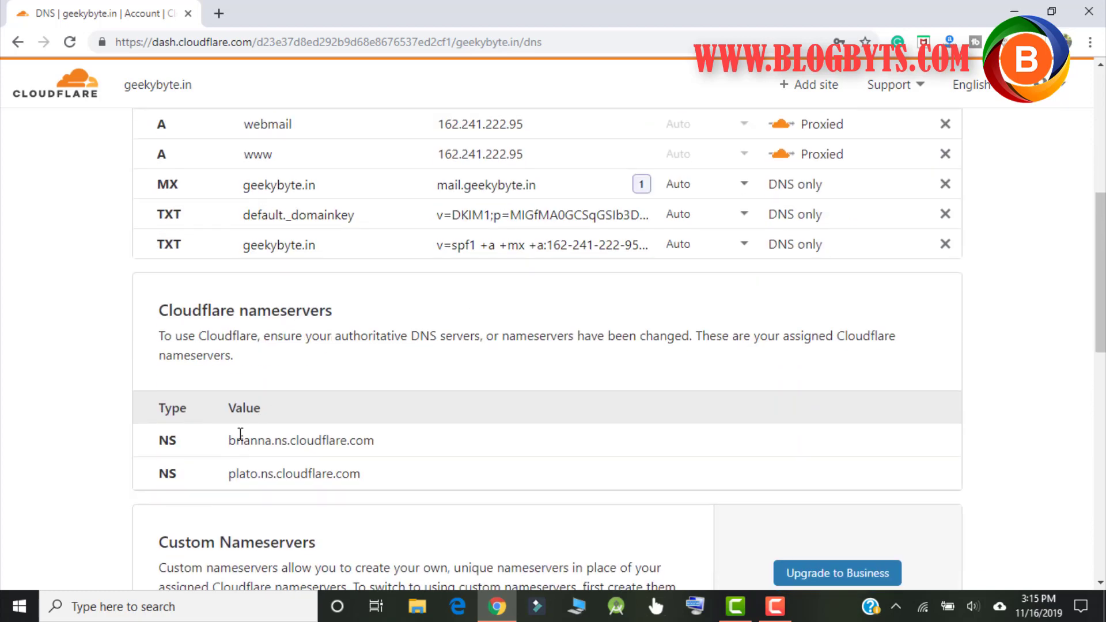
drag(225, 442, 363, 481)
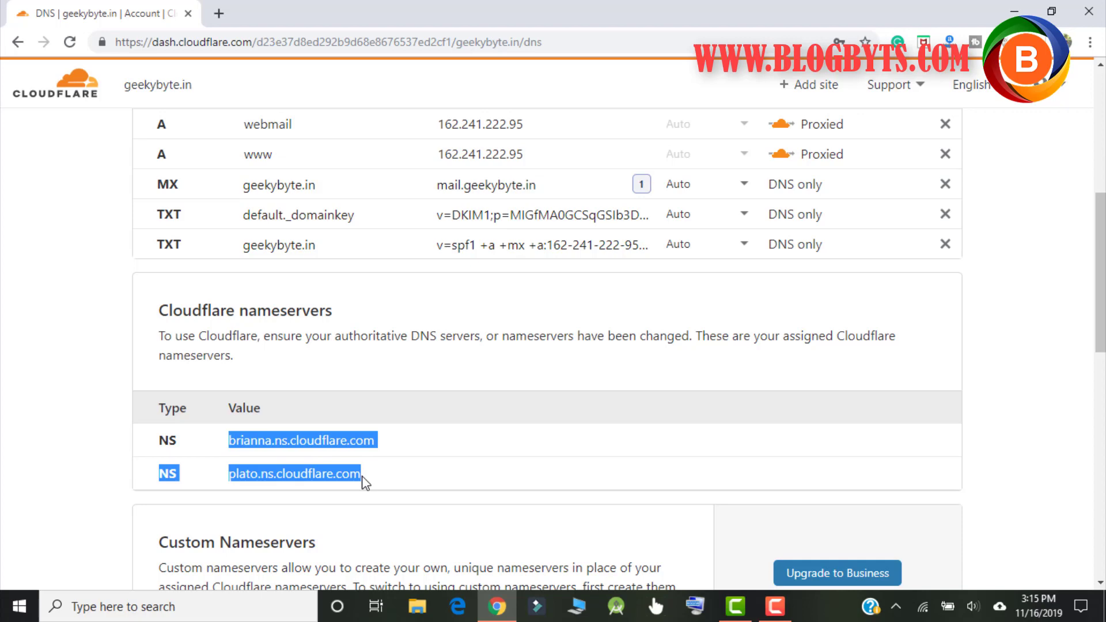
scroll(573, 455, up, 7)
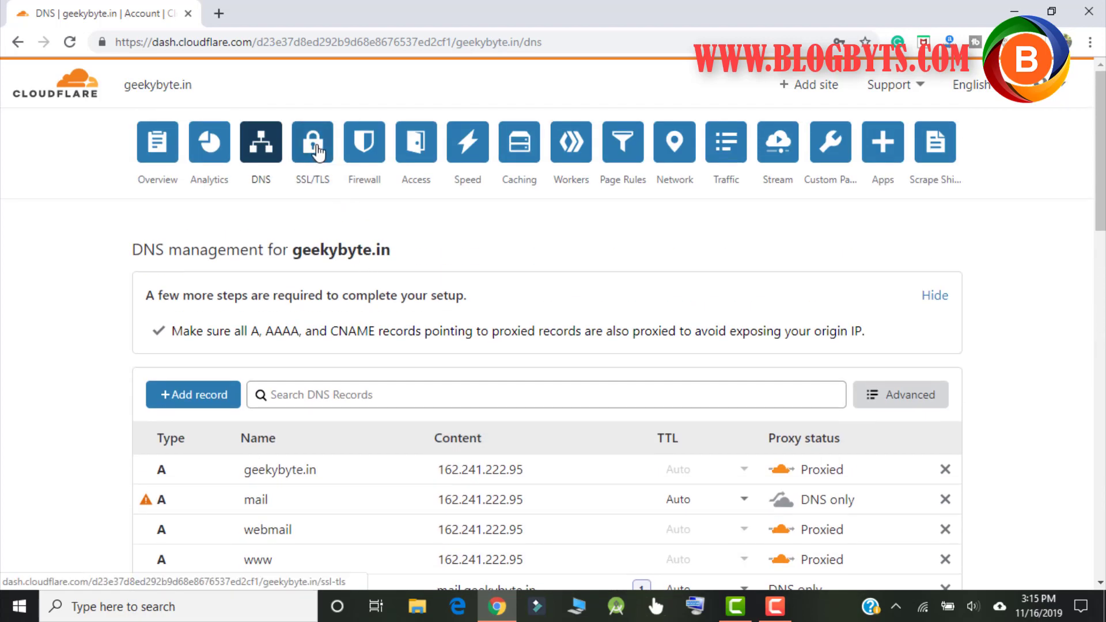
Step: Check geekybyte.in's SSL/TLS overview: Full encryption mode and the Traffic Served Over TLS chart
click(318, 153)
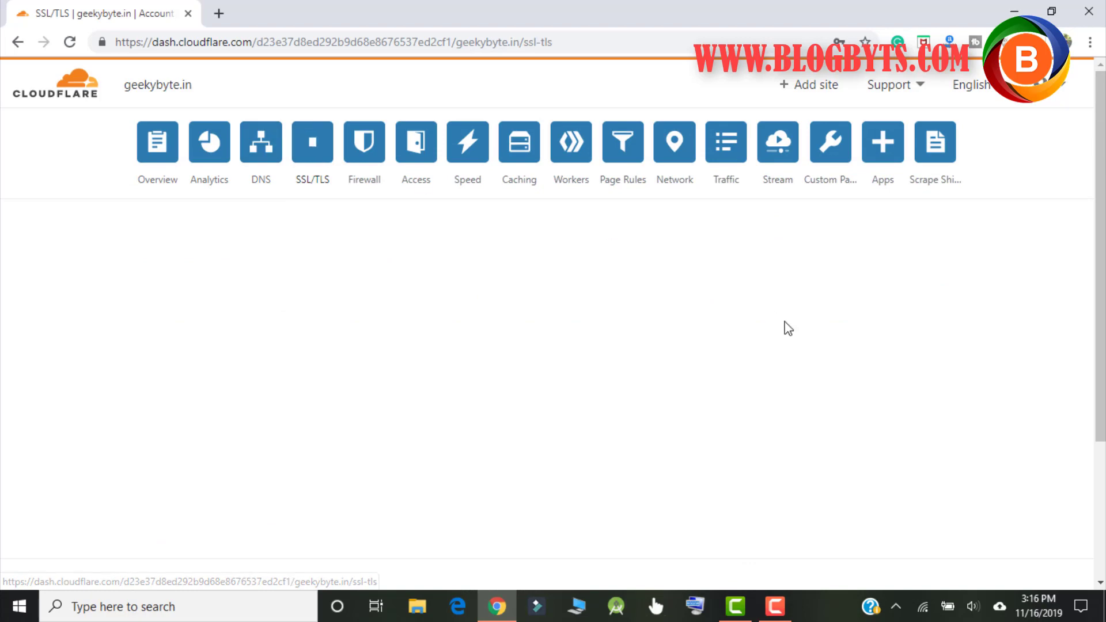
scroll(725, 324, down, 4)
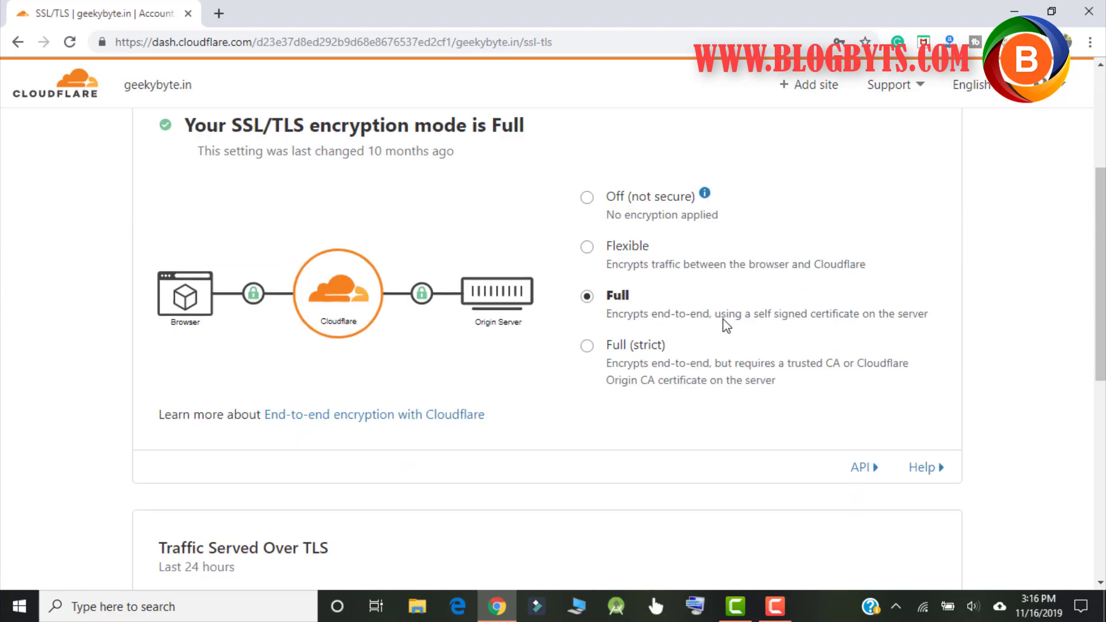
scroll(594, 300, down, 5)
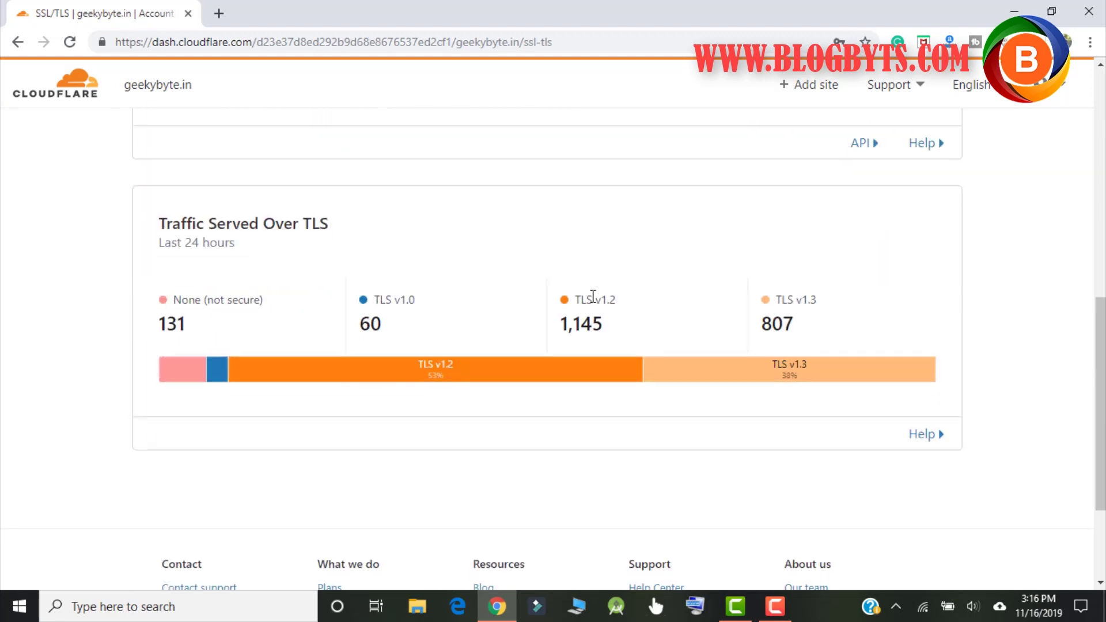
scroll(699, 257, up, 5)
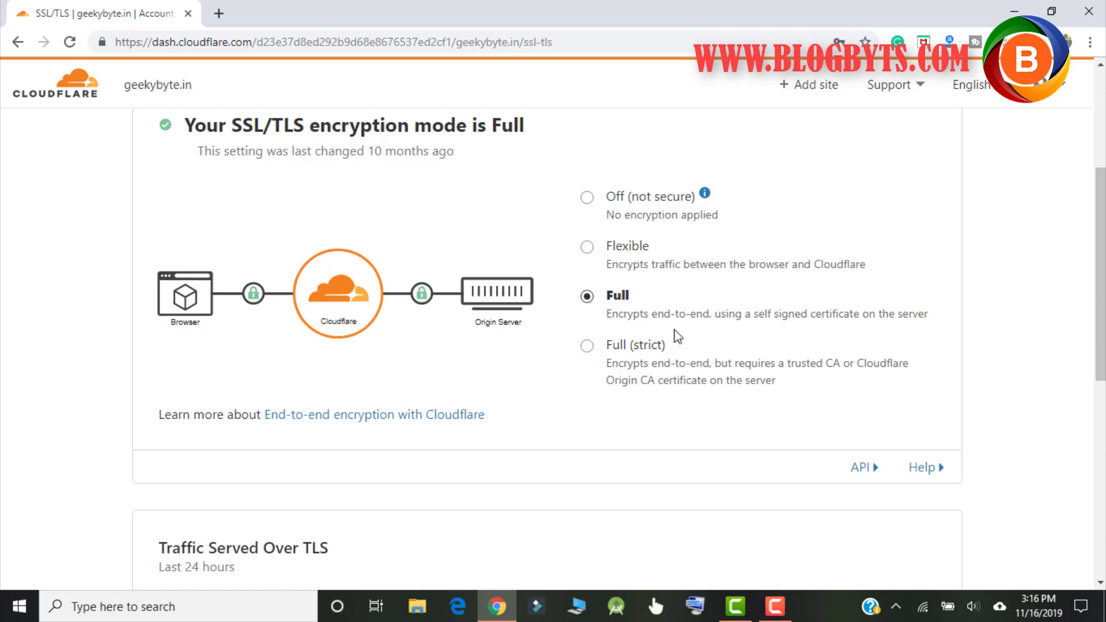
scroll(749, 322, down, 5)
scroll(836, 313, down, 3)
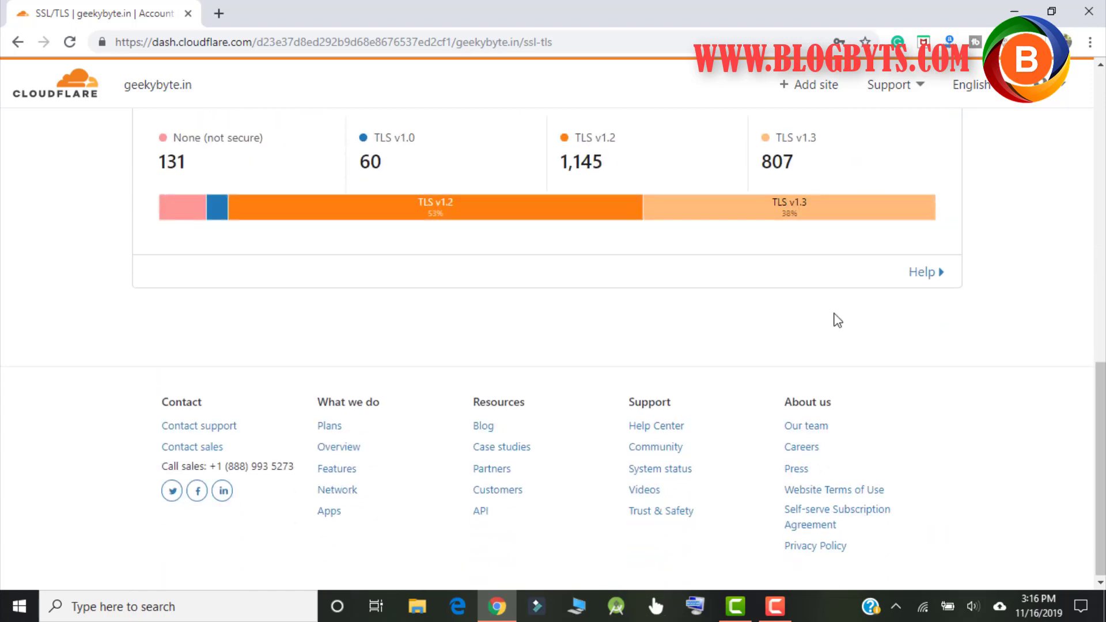
scroll(836, 318, up, 8)
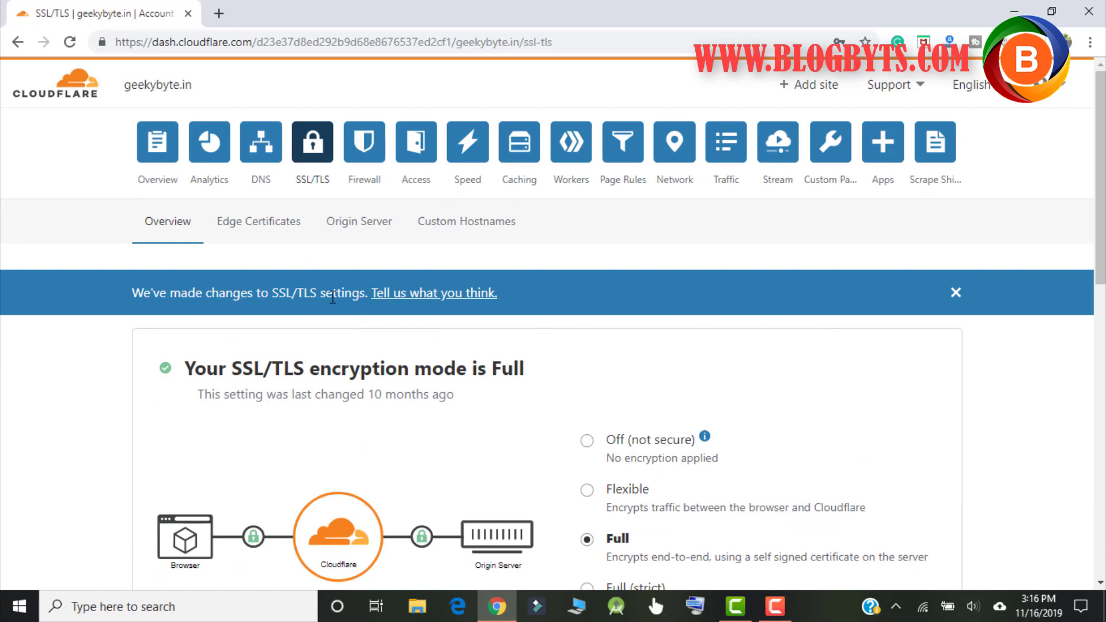
Step: Check the Firewall overview's activity log, which shows no events
click(354, 149)
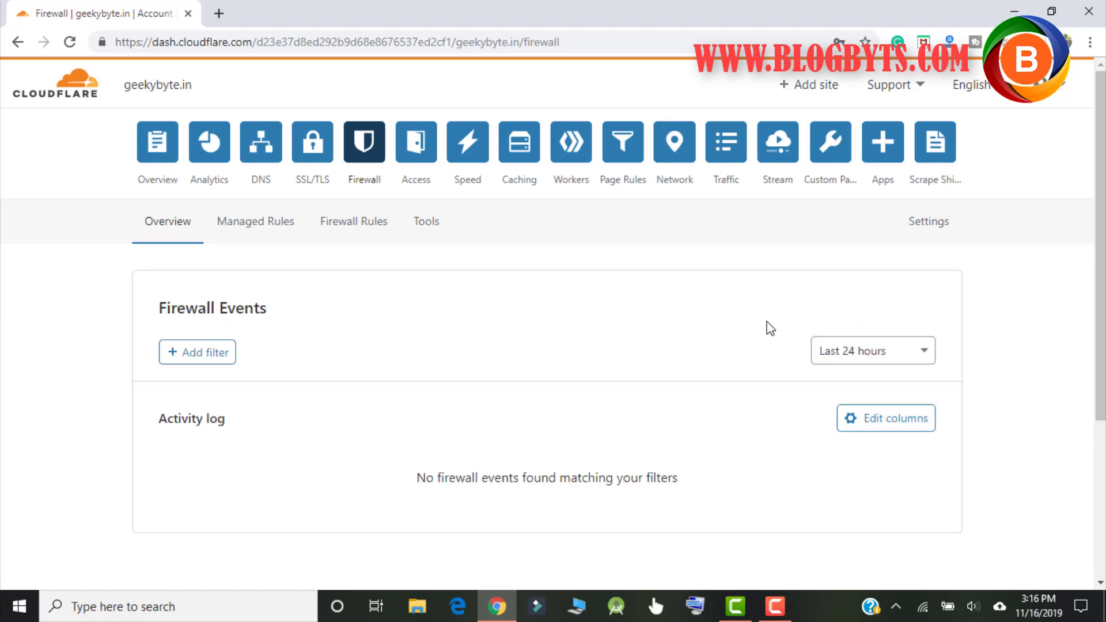
scroll(690, 378, down, 2)
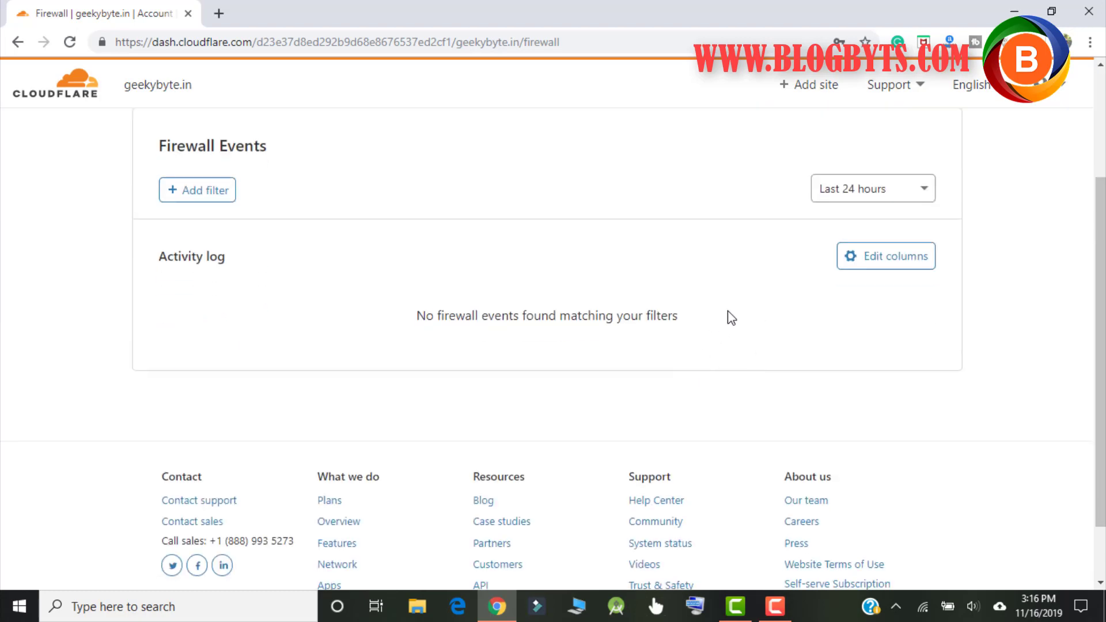
scroll(729, 316, up, 2)
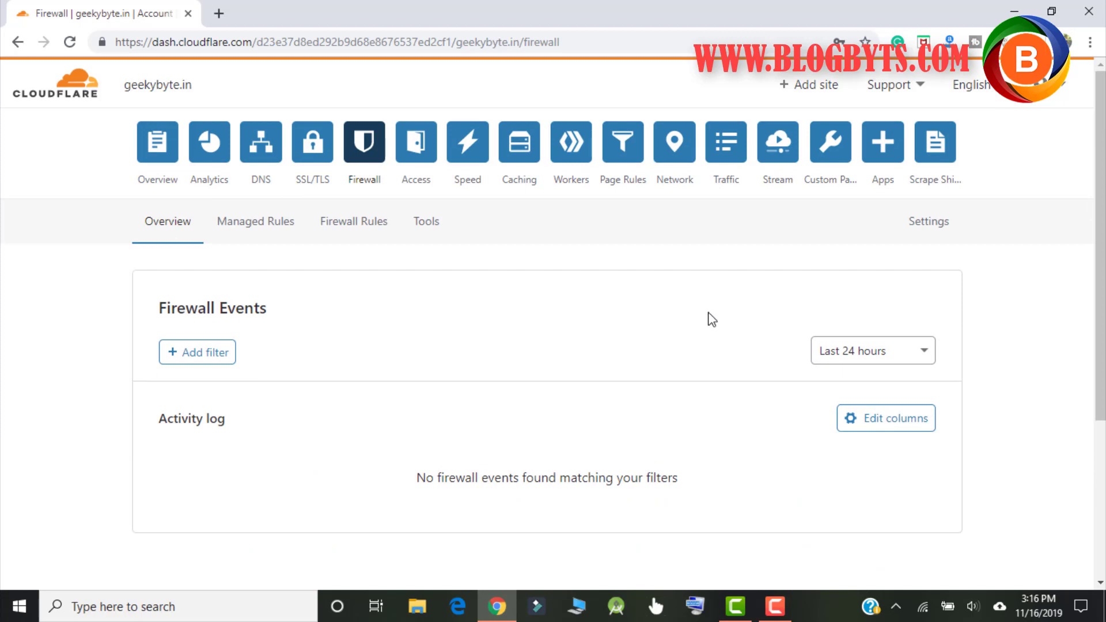
Step: Look through the Access page for geekybyte.in
click(421, 161)
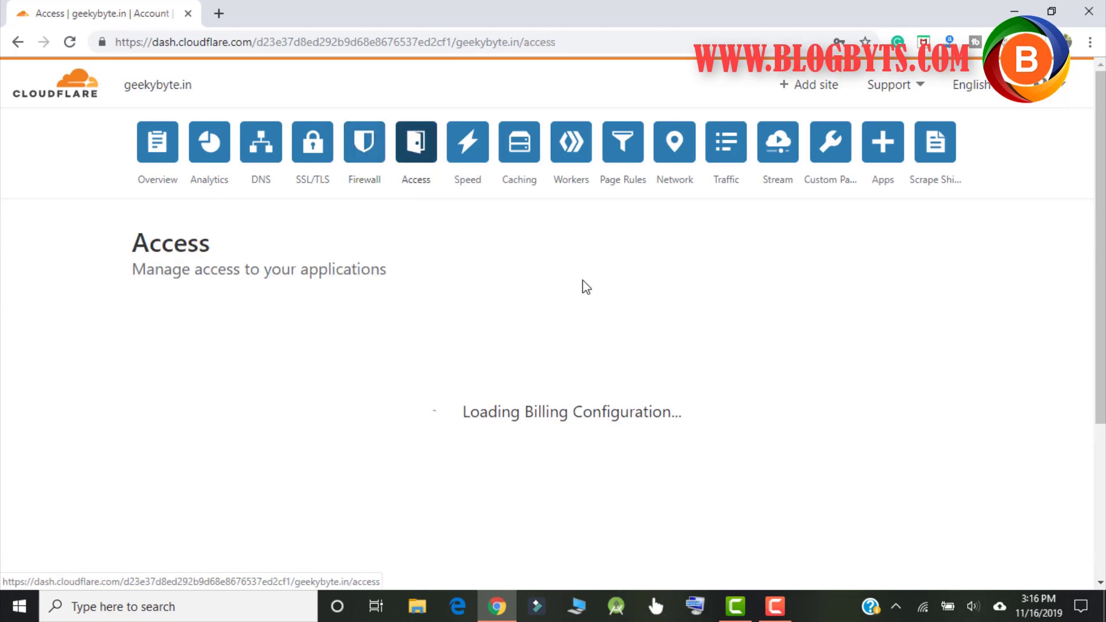
scroll(583, 282, down, 1)
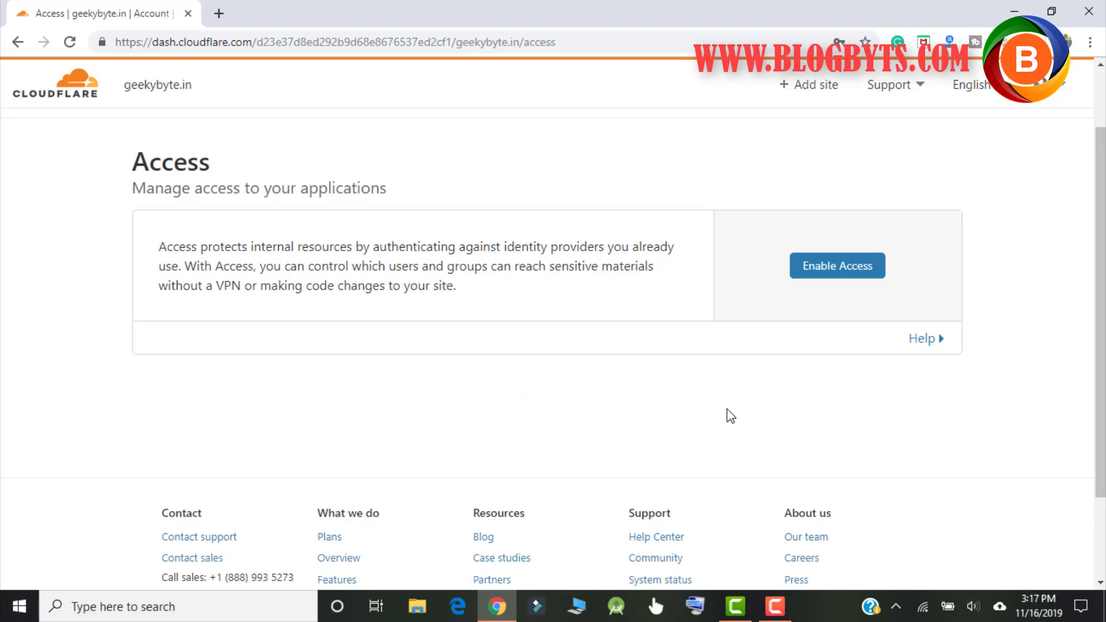
scroll(731, 416, up, 1)
Step: Open geekybyte.in's Speed section and let the website performance test start running
click(475, 147)
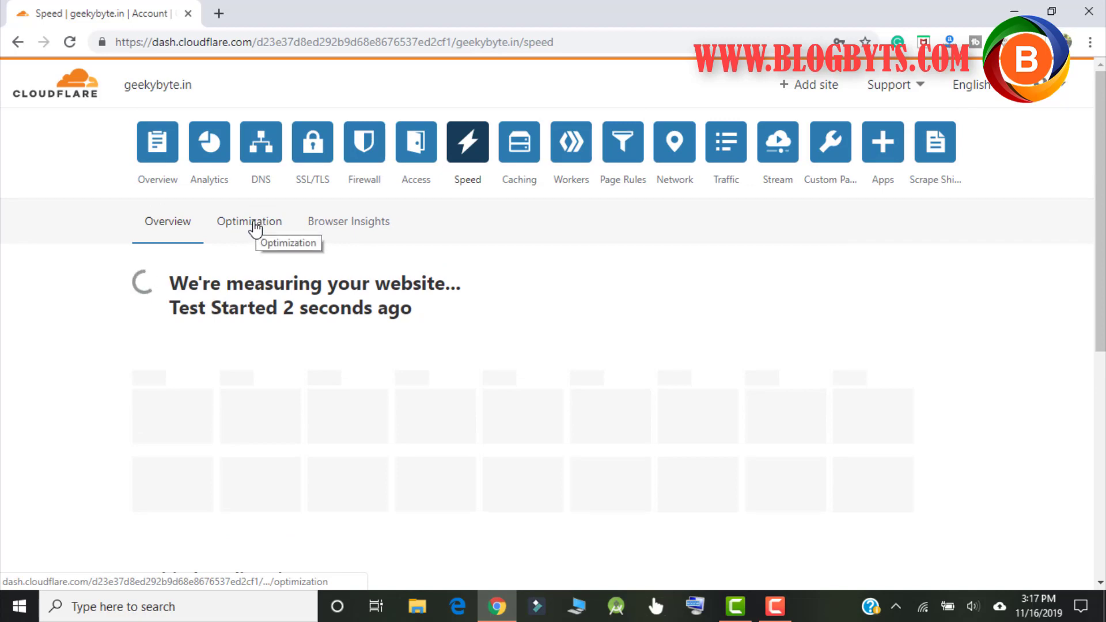
click(775, 599)
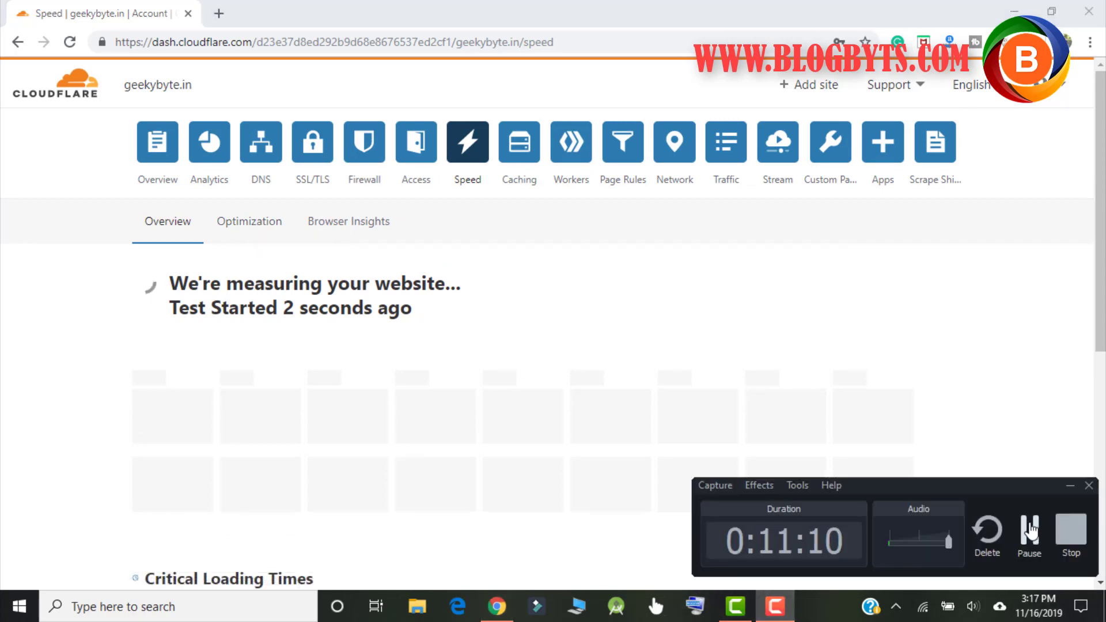
click(1030, 530)
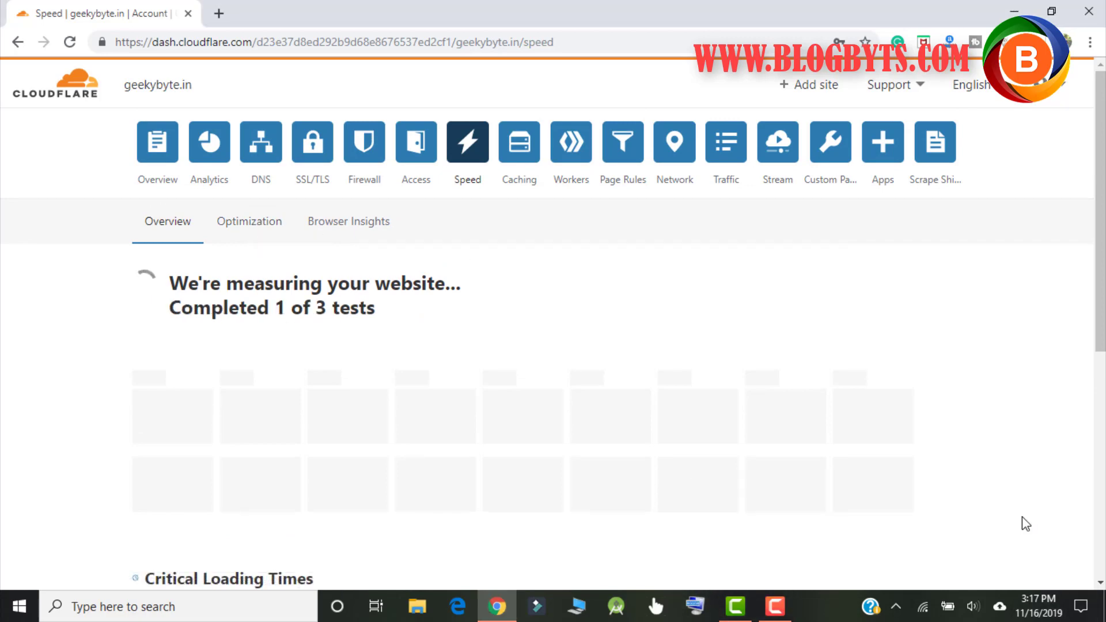
click(257, 225)
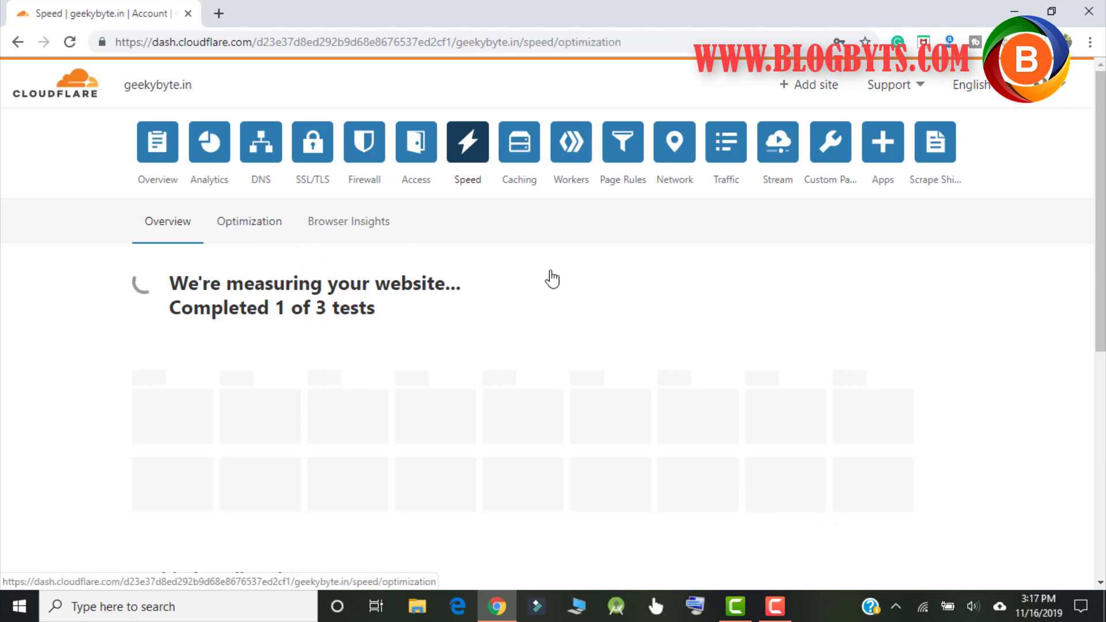
scroll(562, 272, down, 4)
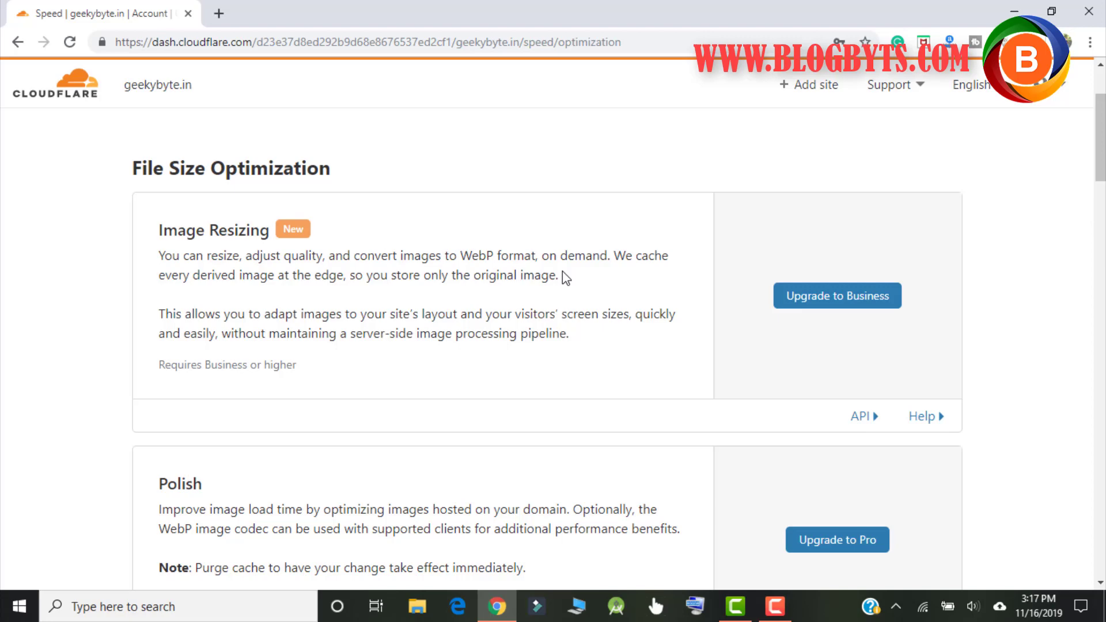
scroll(563, 272, up, 3)
scroll(562, 272, down, 7)
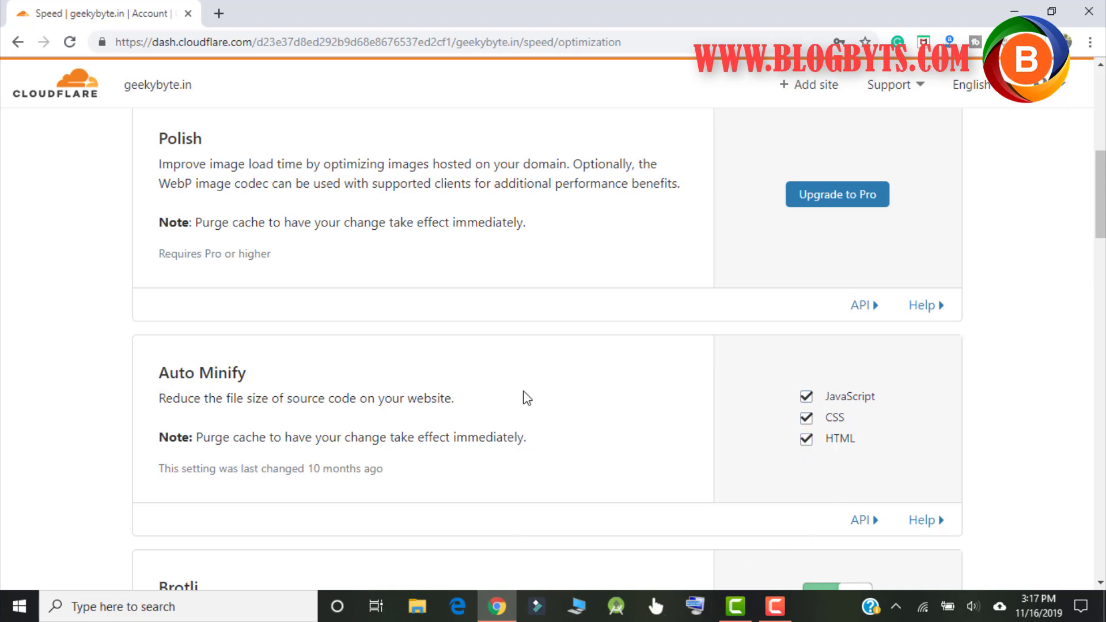
scroll(527, 398, down, 3)
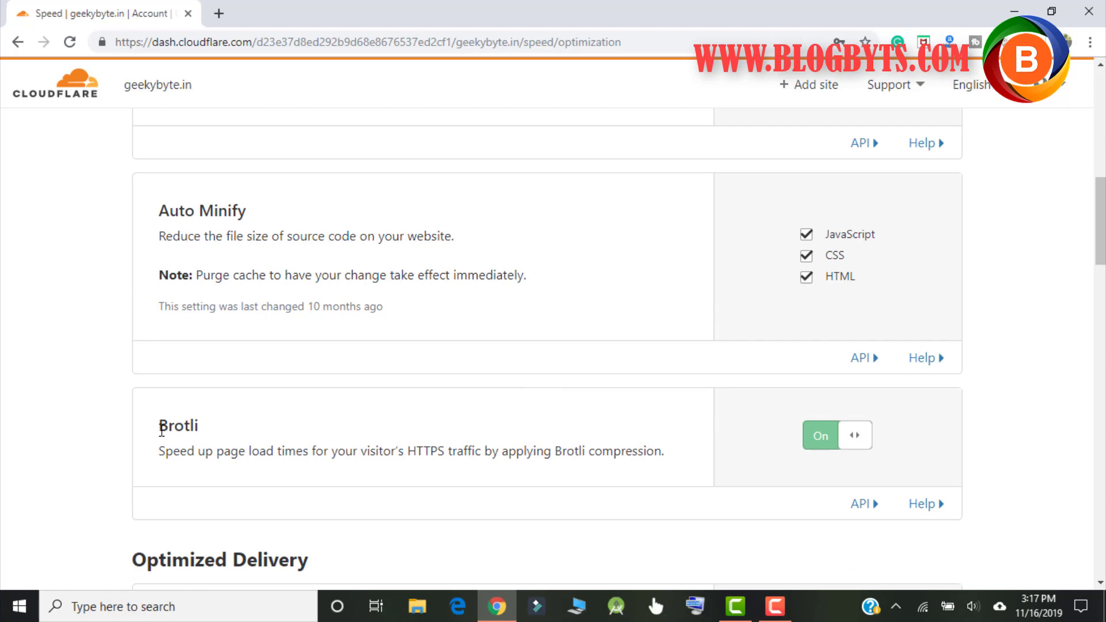
scroll(538, 328, down, 4)
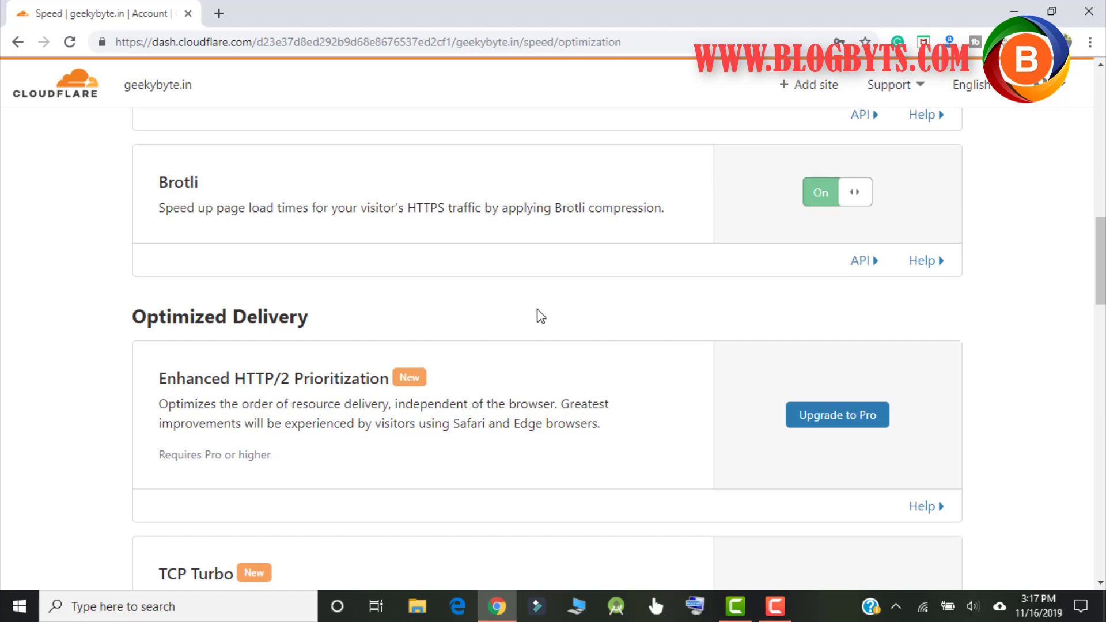
scroll(540, 316, down, 3)
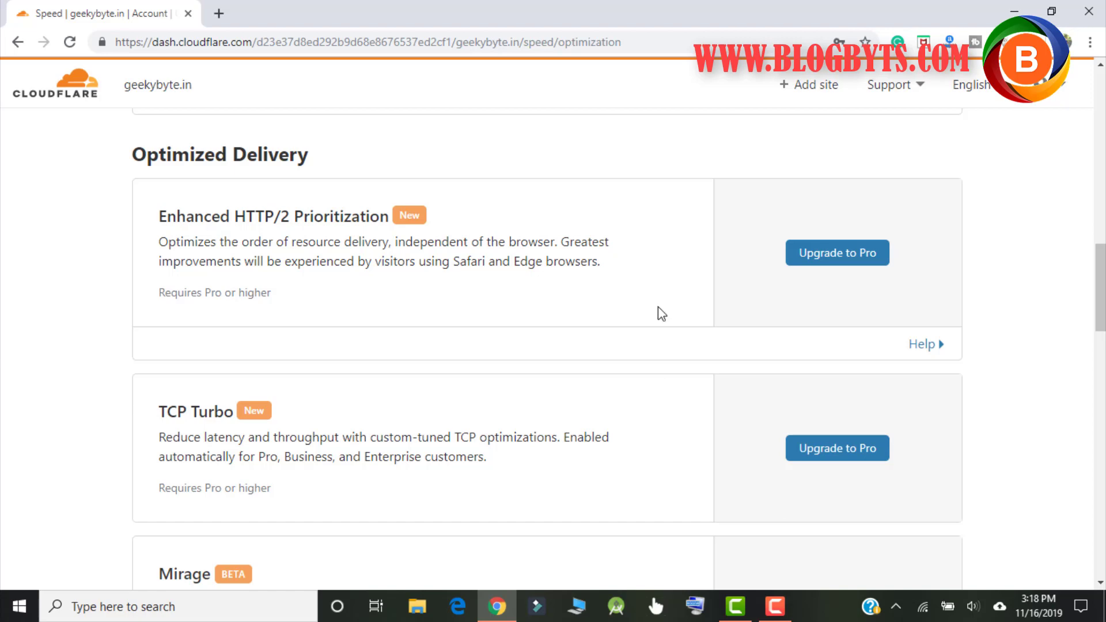
scroll(658, 307, down, 4)
scroll(658, 308, down, 3)
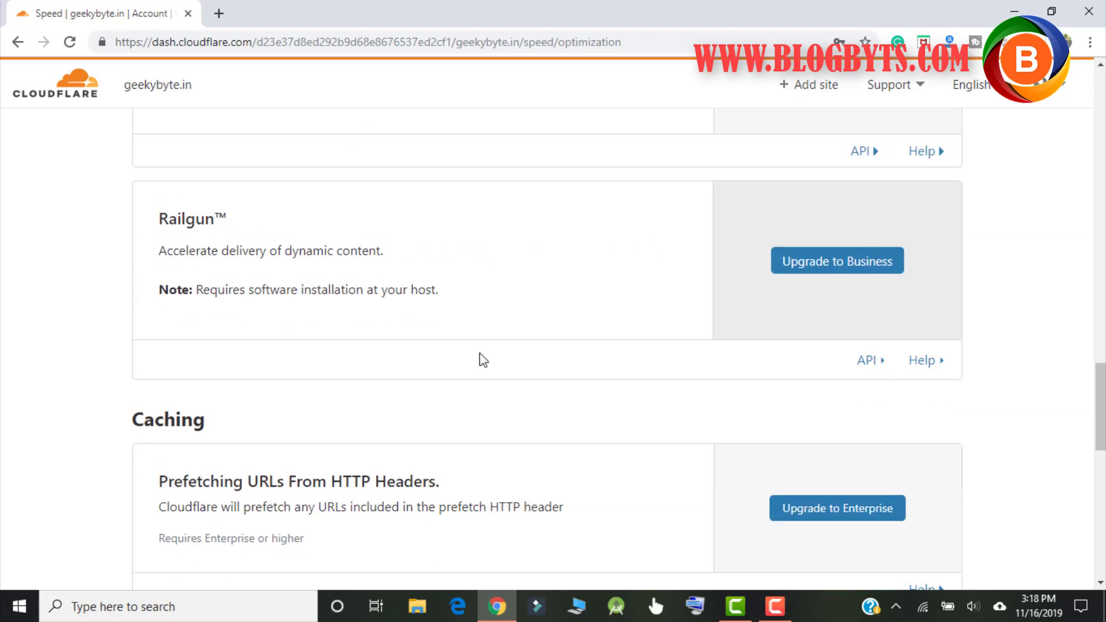
scroll(479, 358, down, 5)
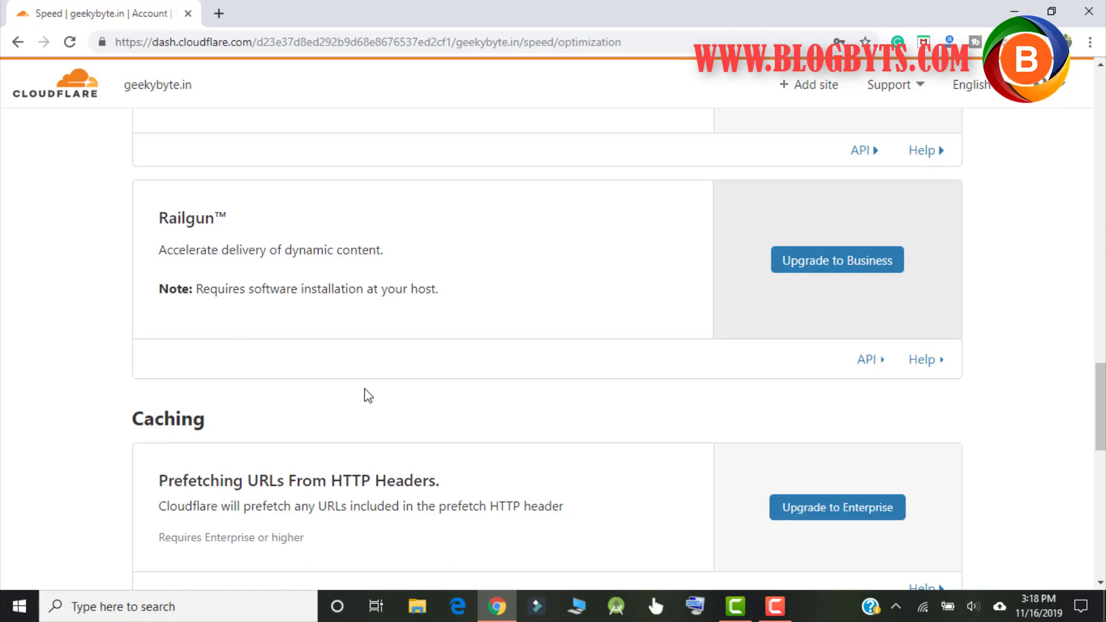
scroll(586, 214, down, 5)
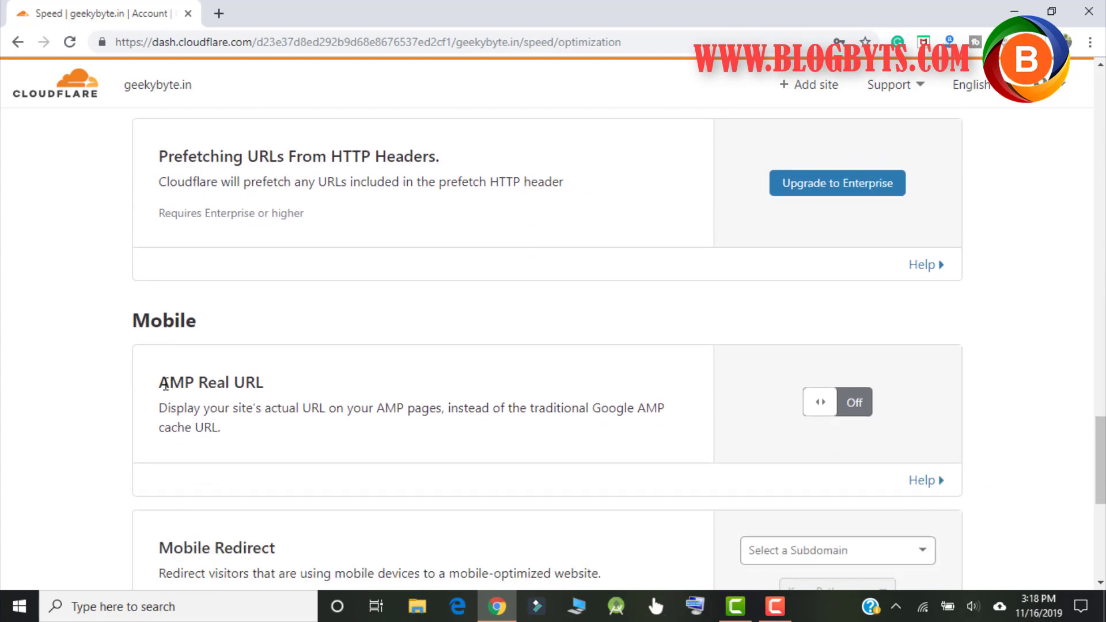
drag(165, 385, 260, 366)
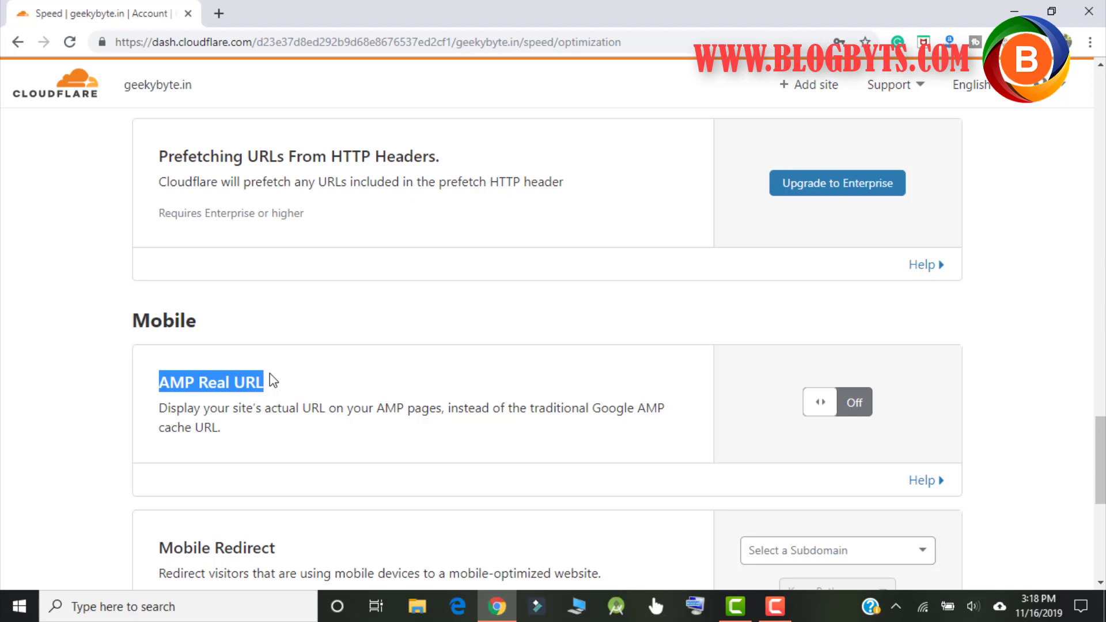
scroll(269, 374, down, 3)
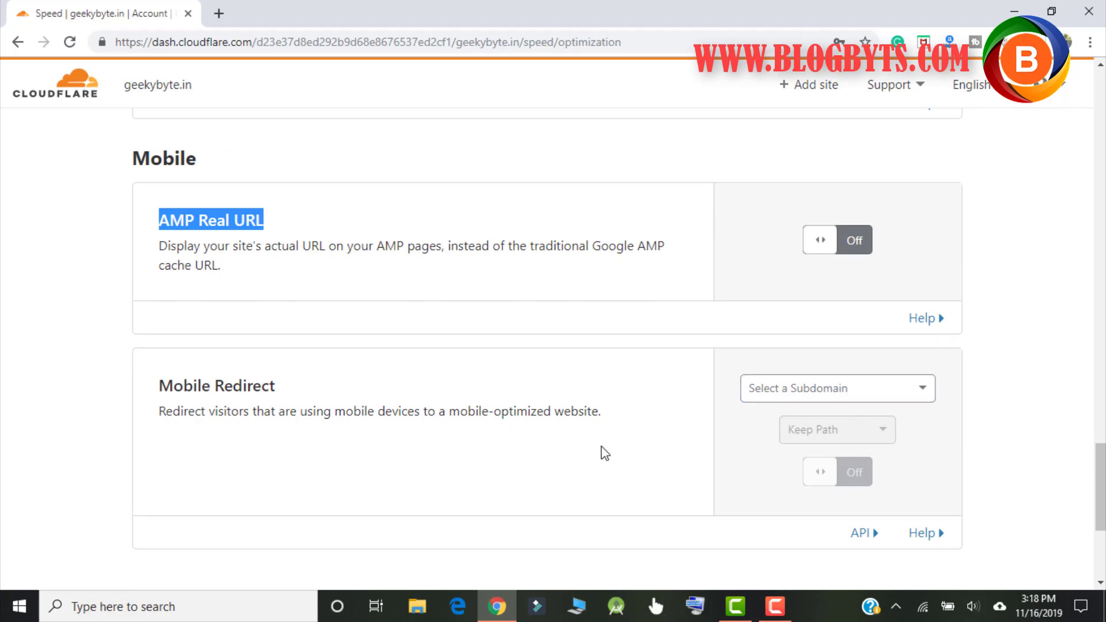
scroll(604, 454, up, 20)
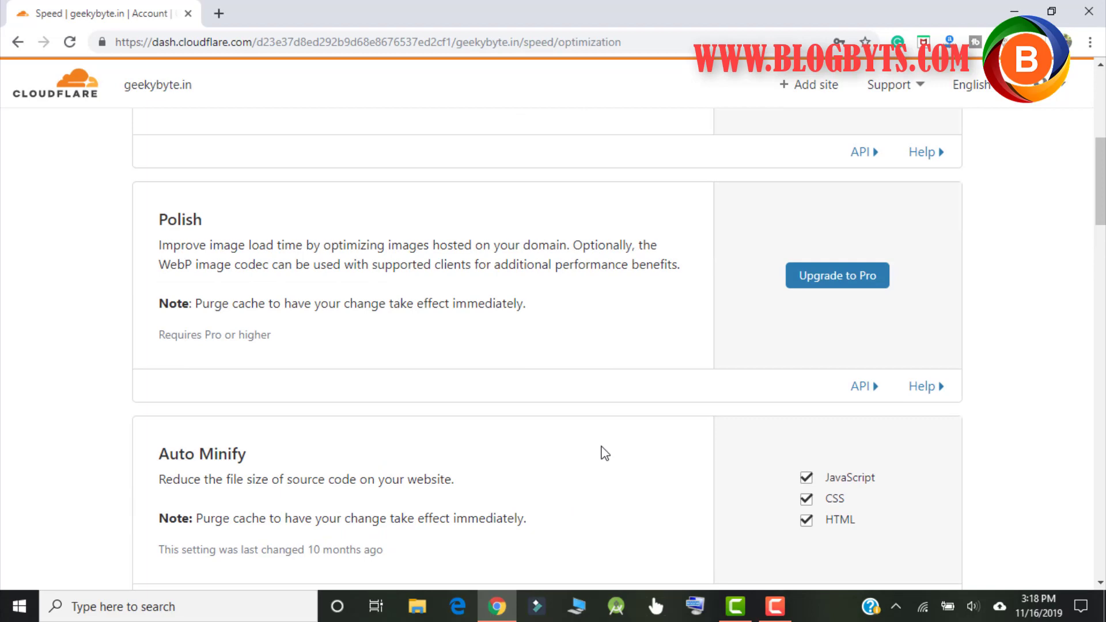
scroll(605, 454, up, 10)
Step: Glance at Browser Insights, then review Speed overview results, highlighting the 1.3-second load time
click(361, 225)
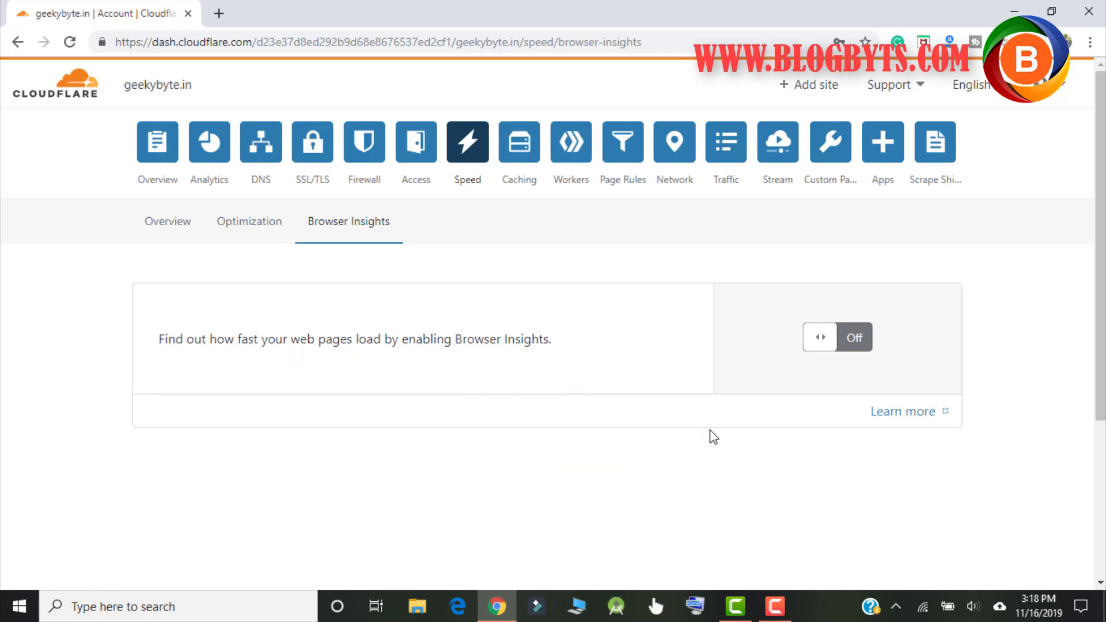
click(169, 219)
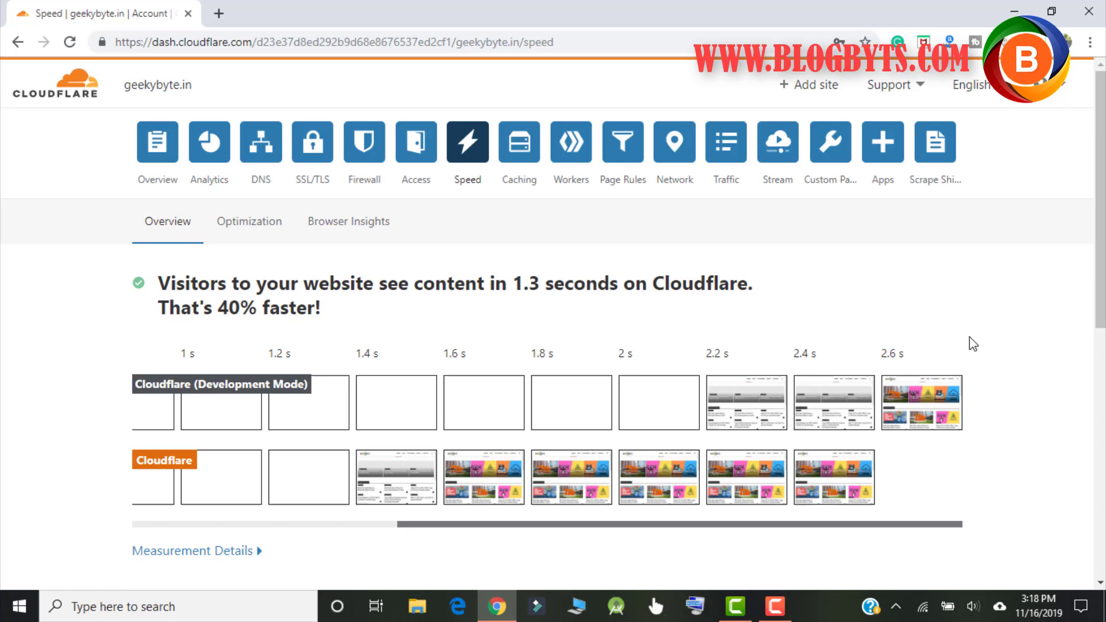
scroll(974, 288, down, 3)
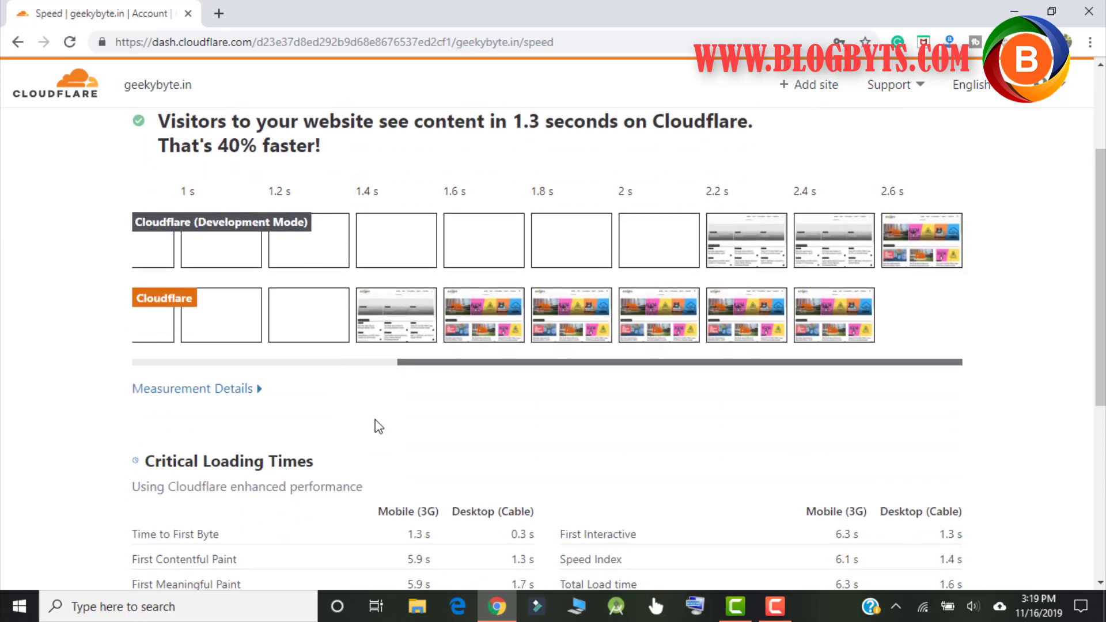
scroll(376, 421, up, 2)
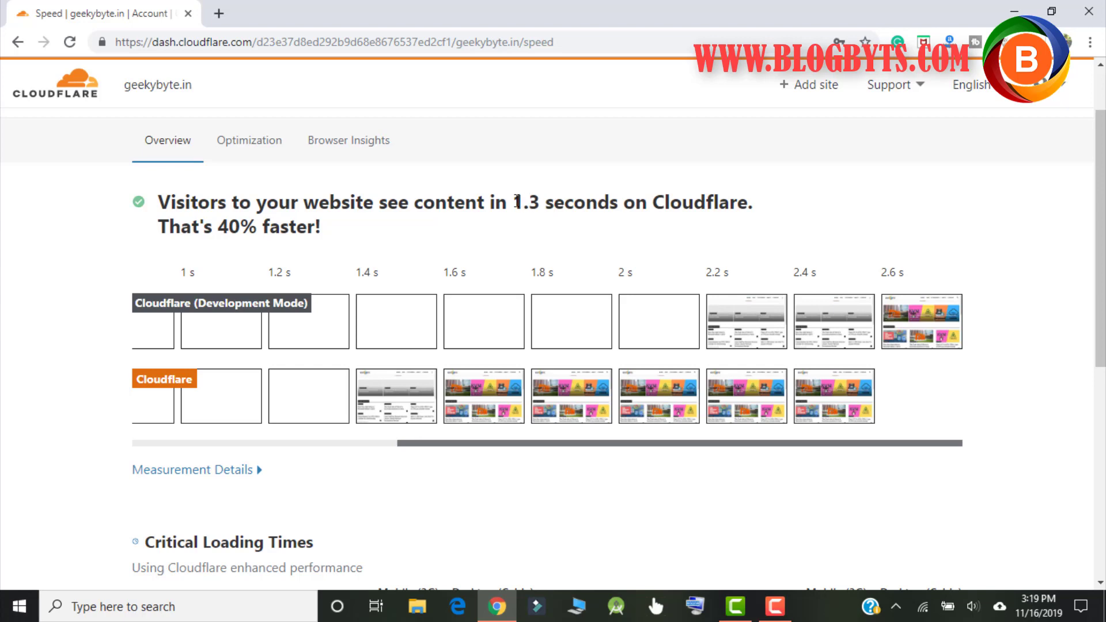
drag(517, 202, 785, 208)
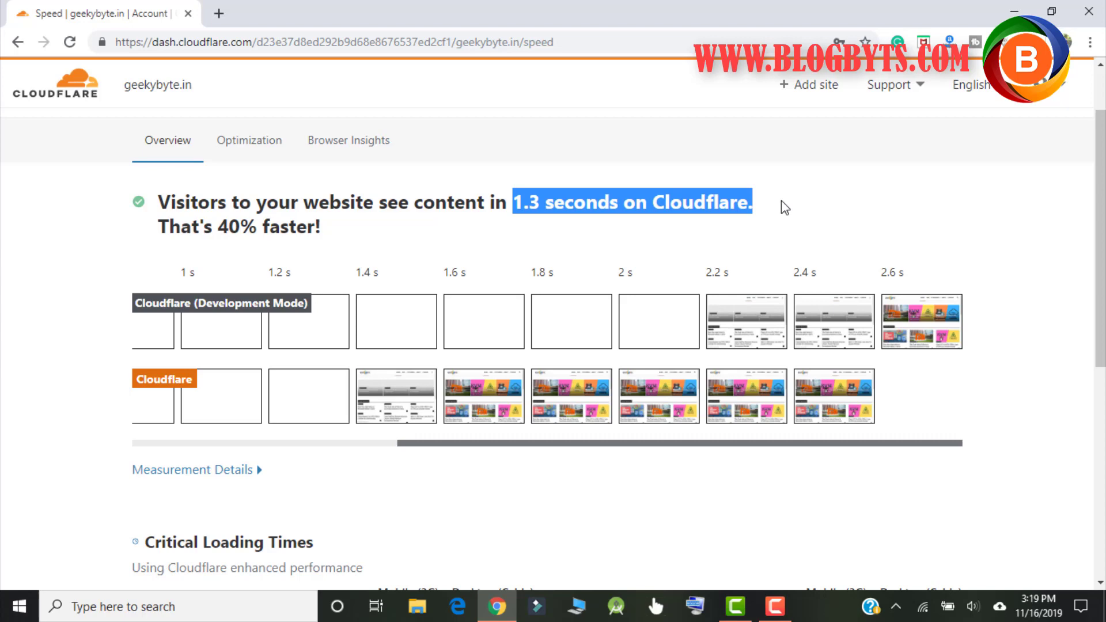
scroll(805, 223, down, 5)
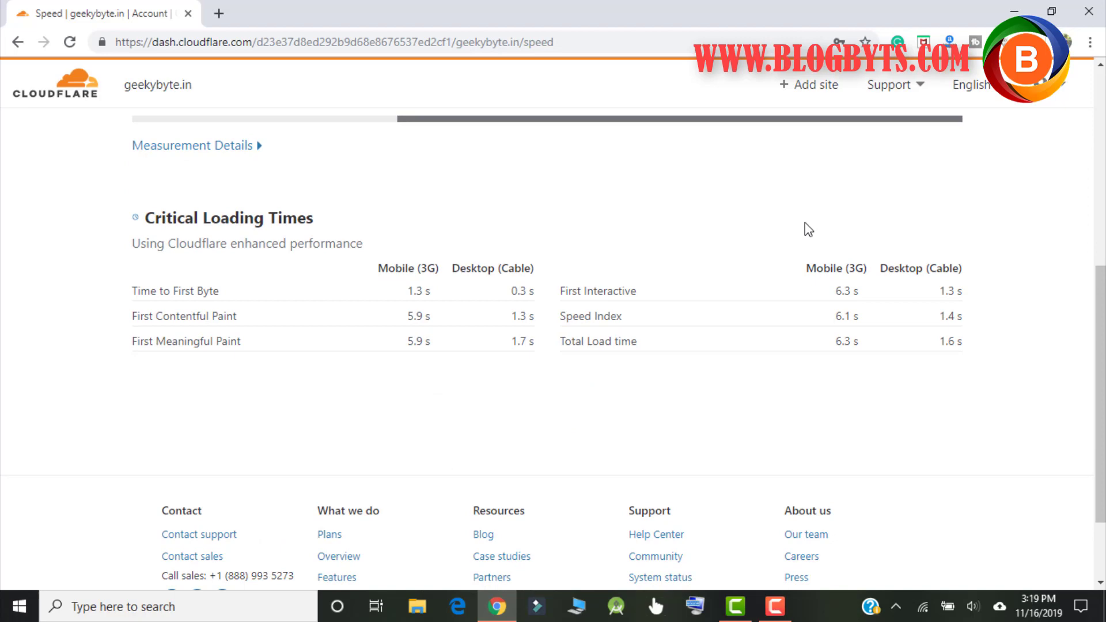
scroll(805, 227, up, 6)
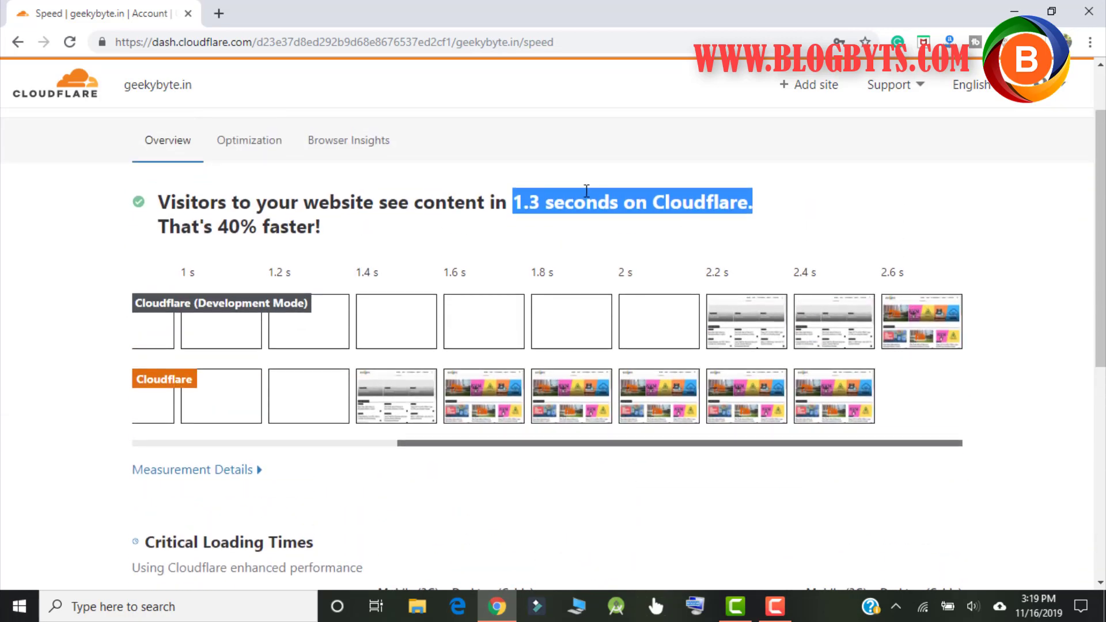
scroll(598, 229, up, 2)
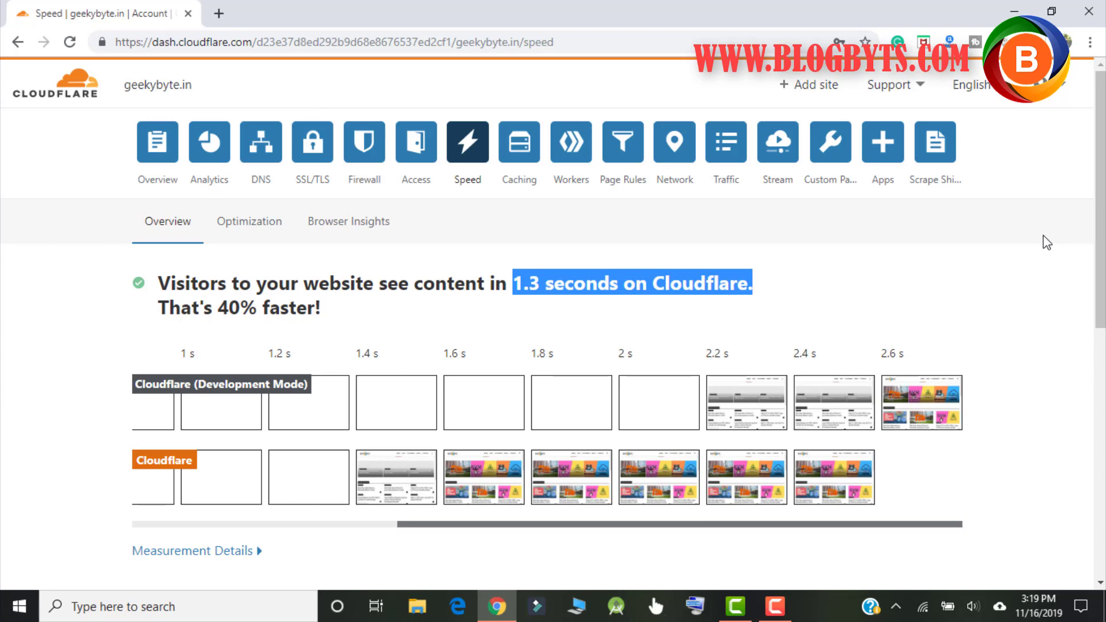
Step: Review Caching: Standard level, 1-month browser cache expiration kept, Always Online on, Development Mode off
click(512, 156)
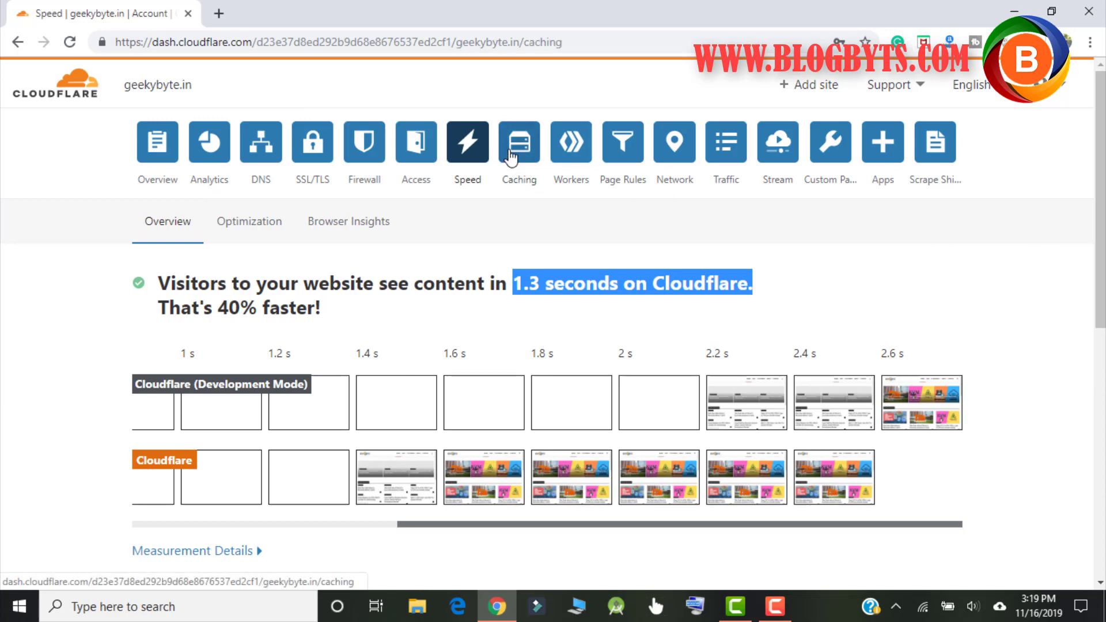
scroll(541, 311, down, 4)
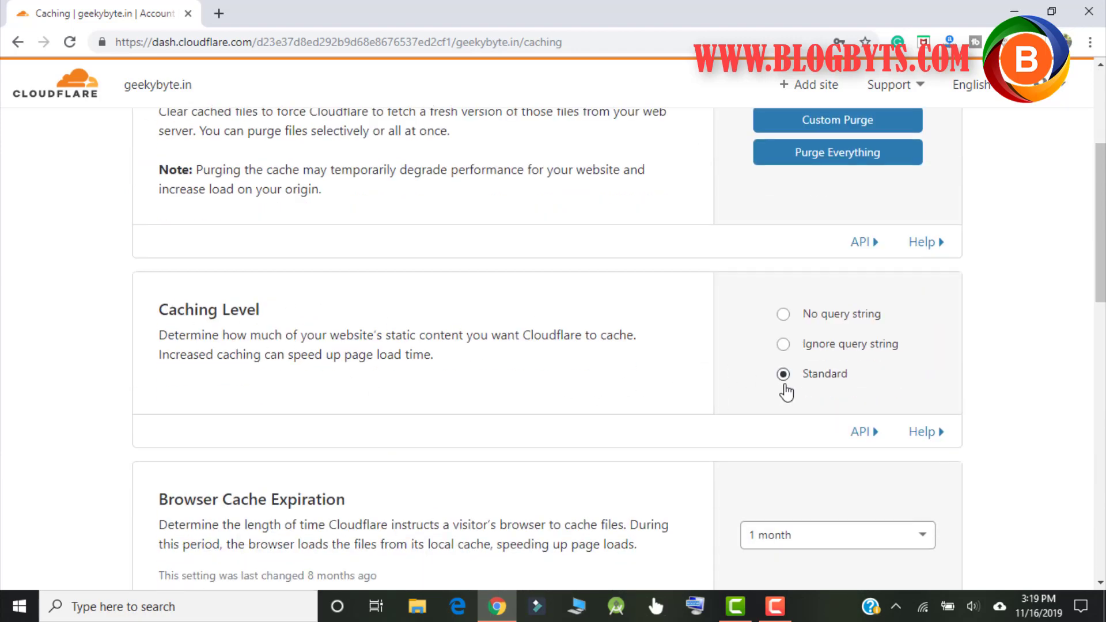
scroll(658, 290, down, 3)
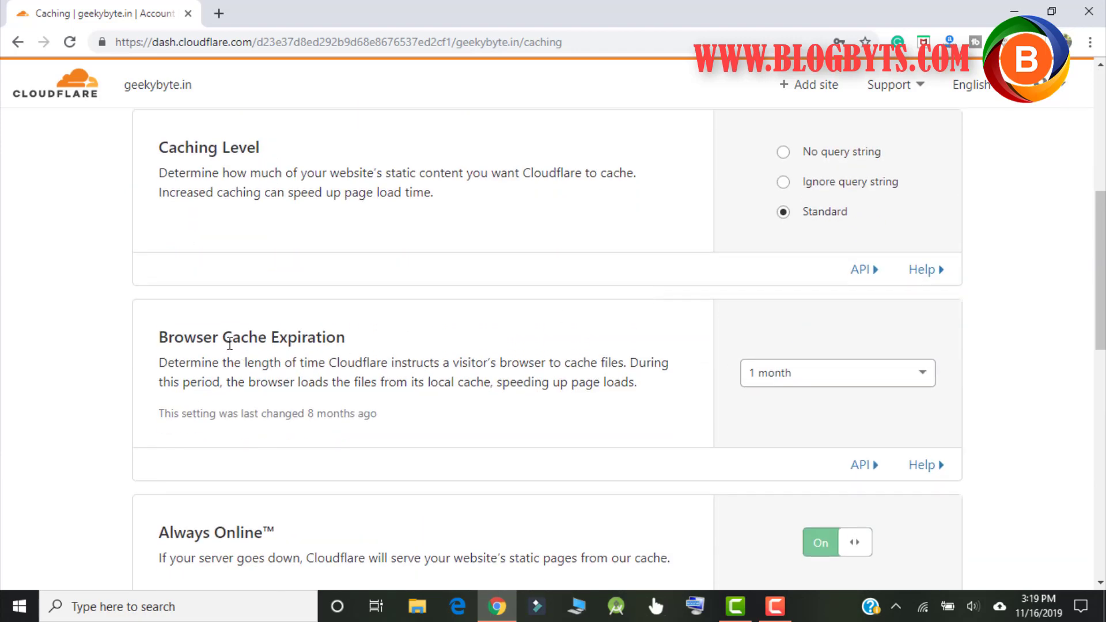
click(806, 380)
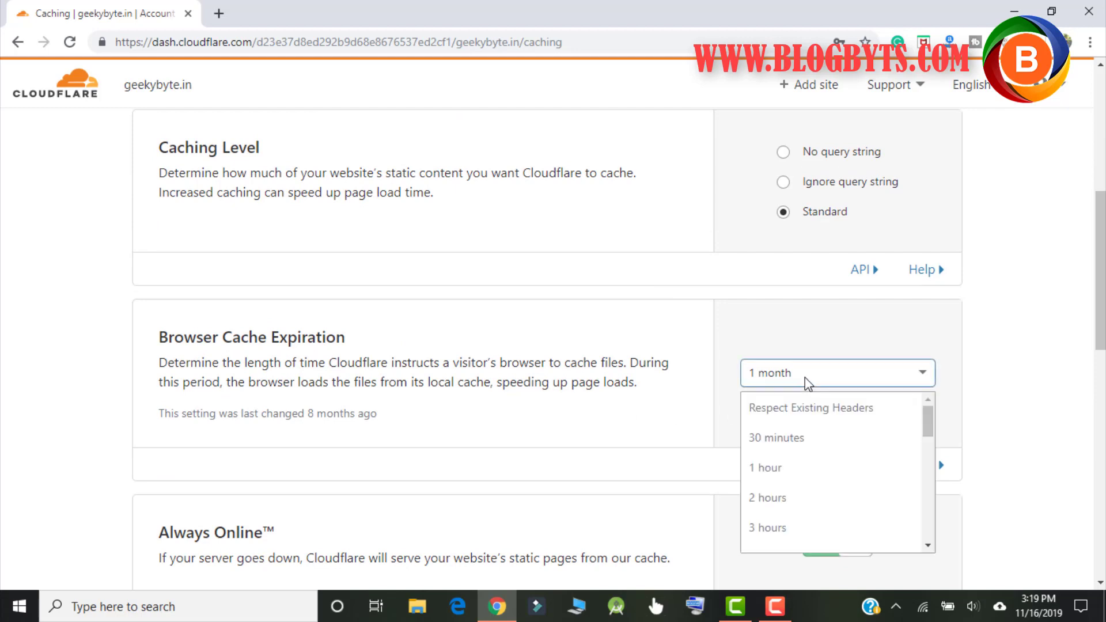
click(806, 379)
click(805, 379)
click(805, 378)
scroll(586, 316, down, 3)
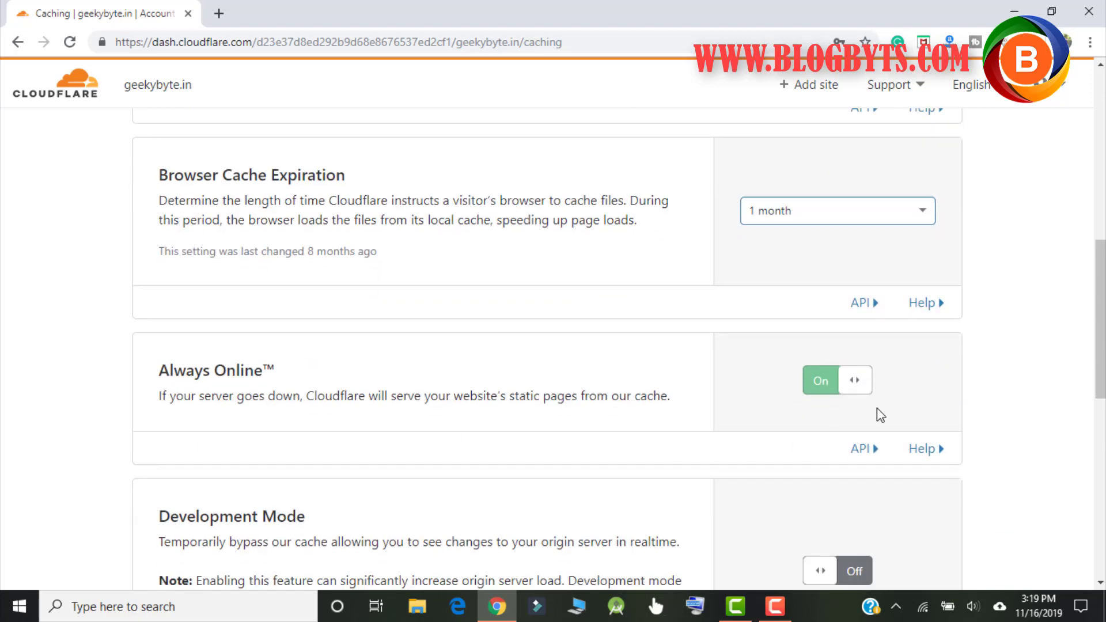
scroll(589, 333, down, 4)
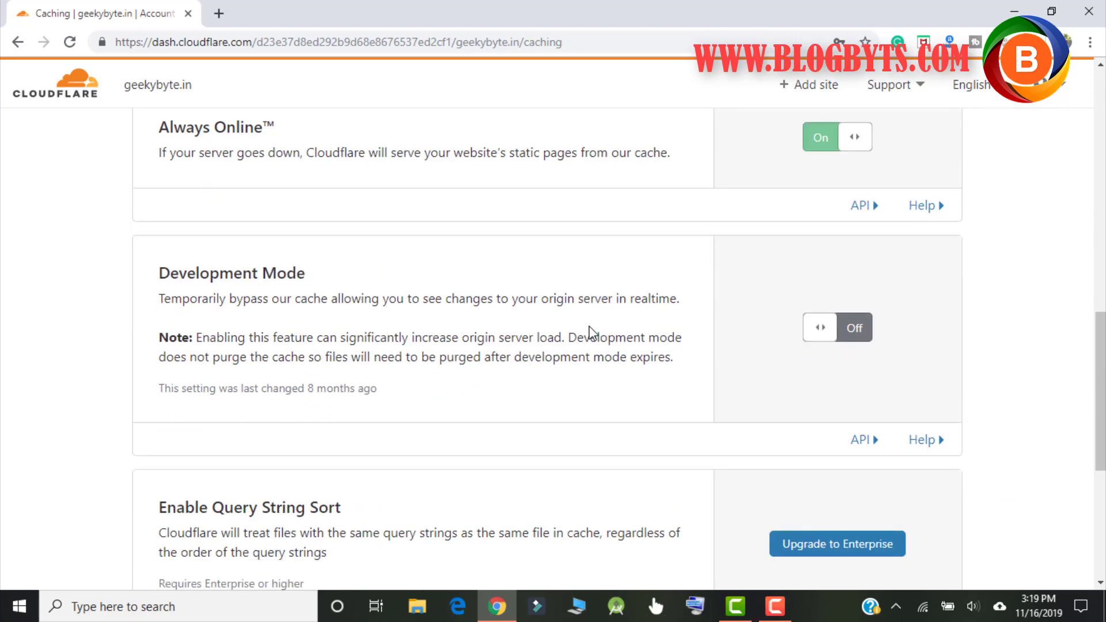
scroll(540, 332, down, 1)
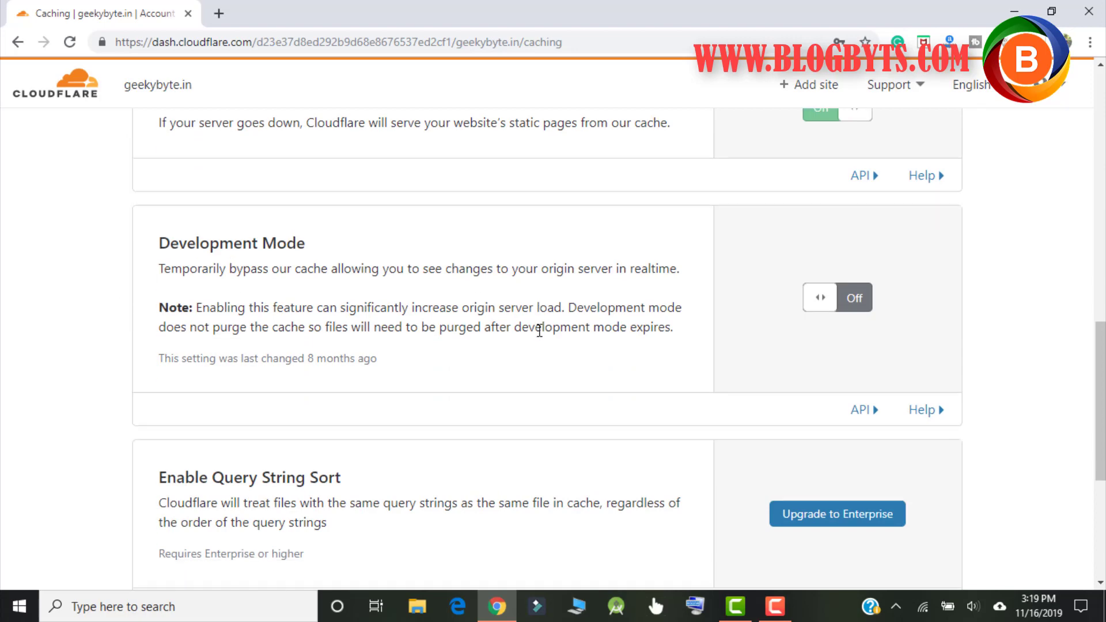
scroll(540, 332, down, 4)
scroll(538, 331, up, 15)
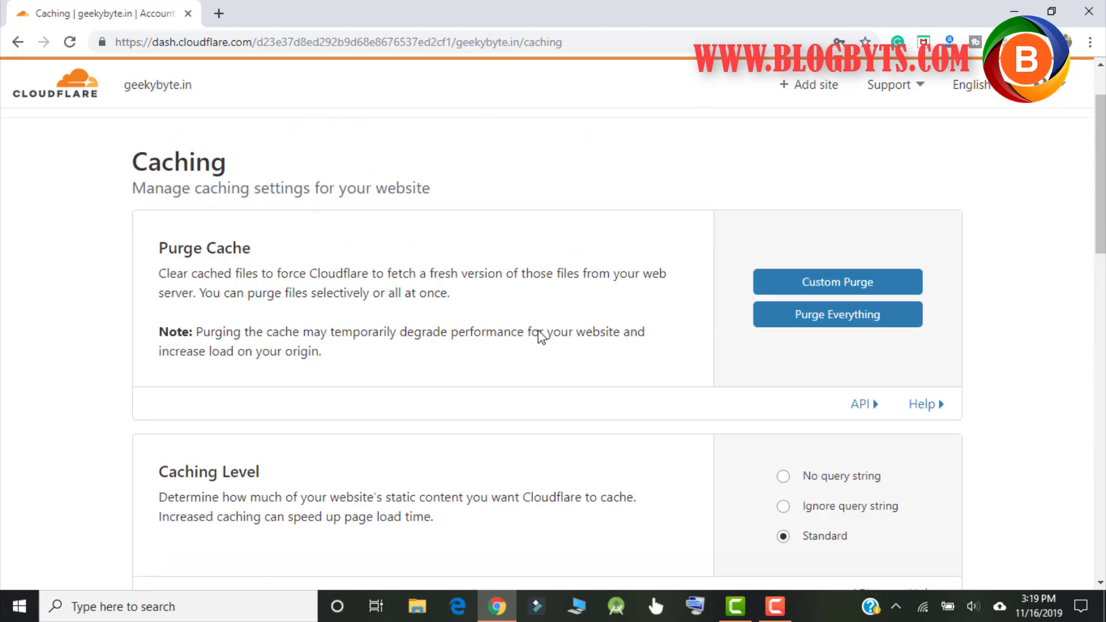
scroll(539, 334, up, 2)
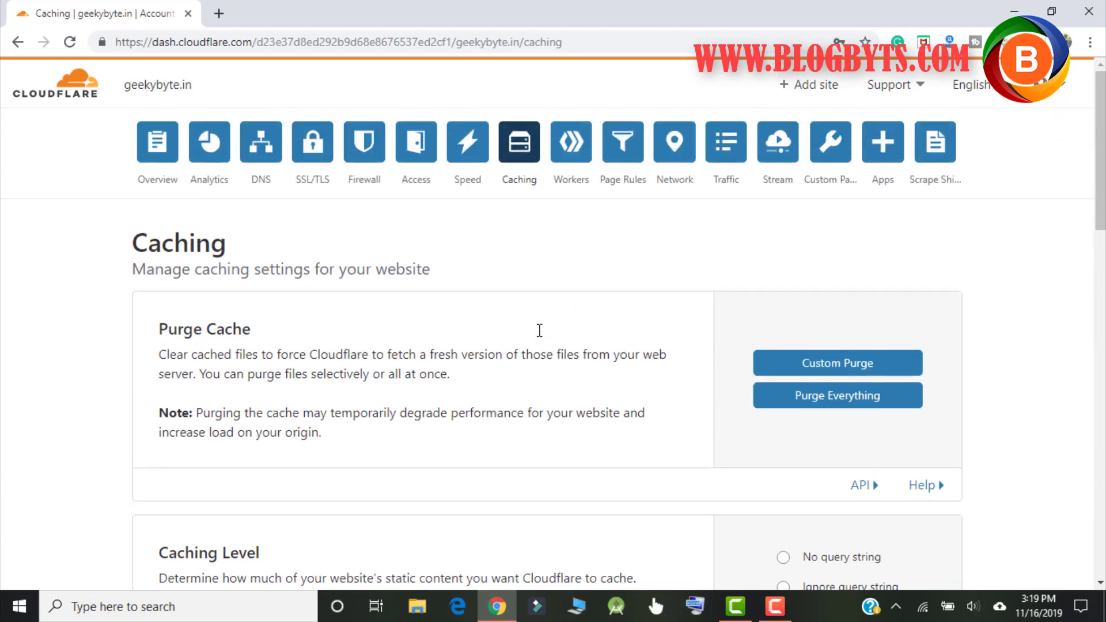
Step: Look over geekybyte.in's Workers settings
click(571, 159)
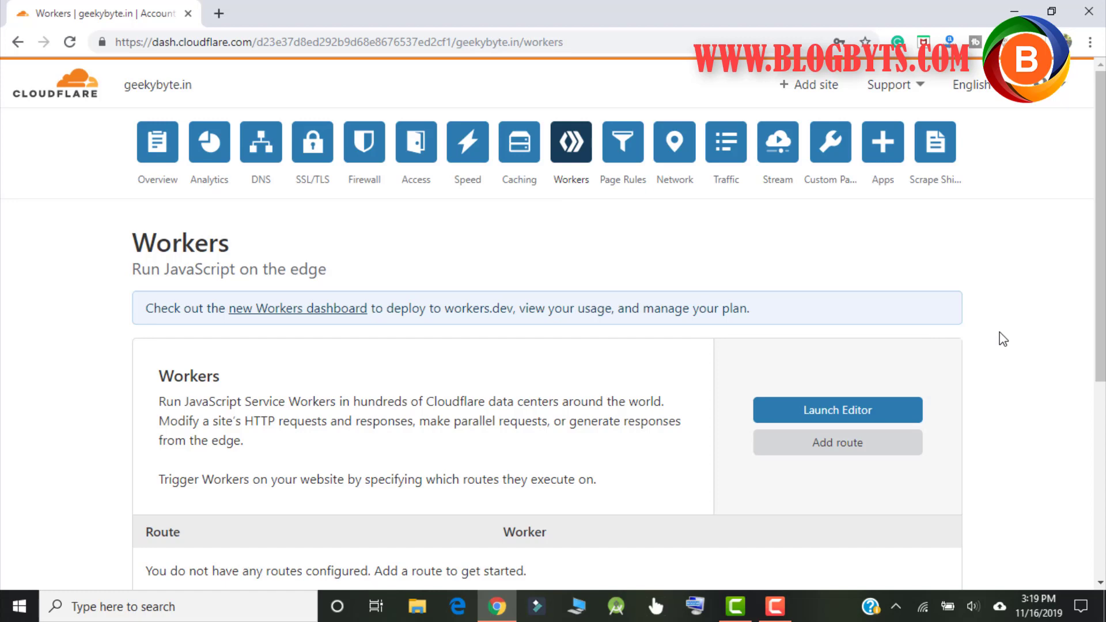
scroll(1025, 298, down, 2)
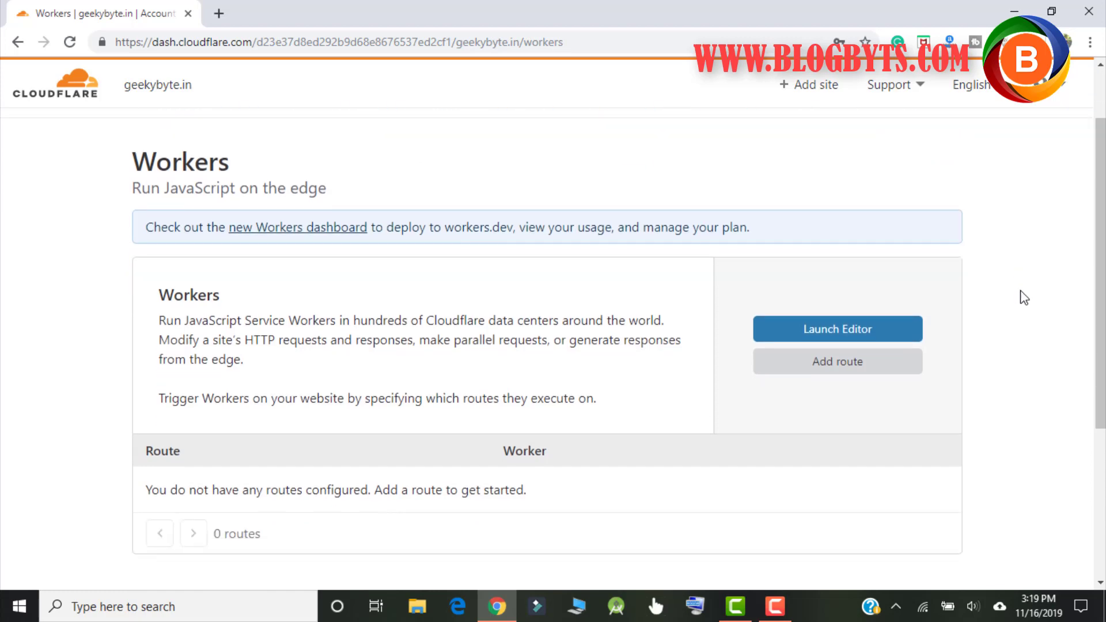
scroll(1024, 298, up, 2)
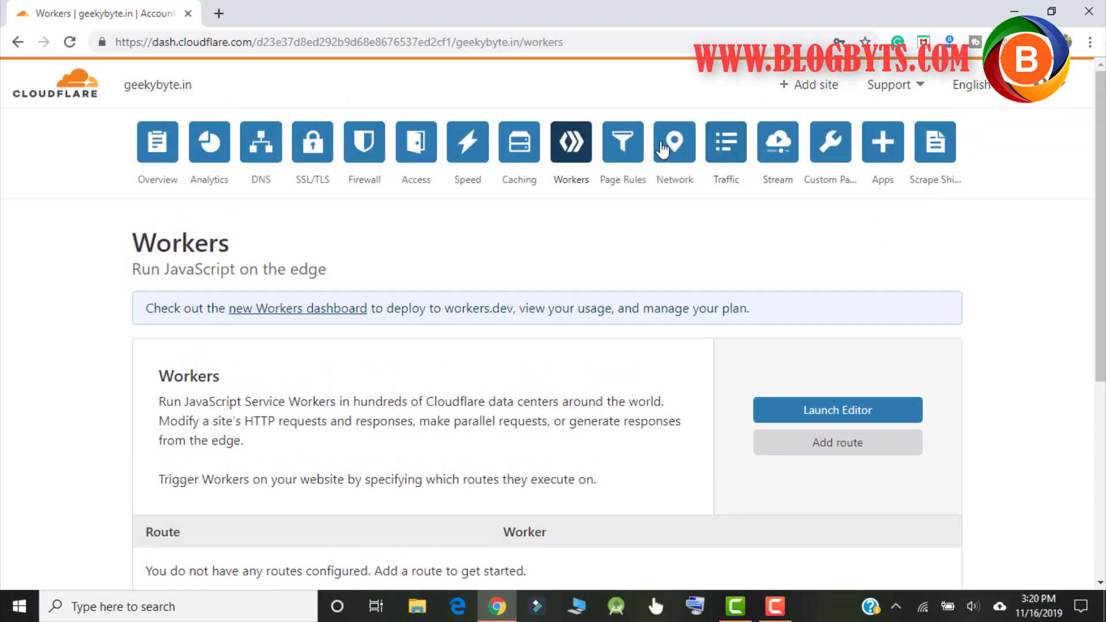
click(630, 149)
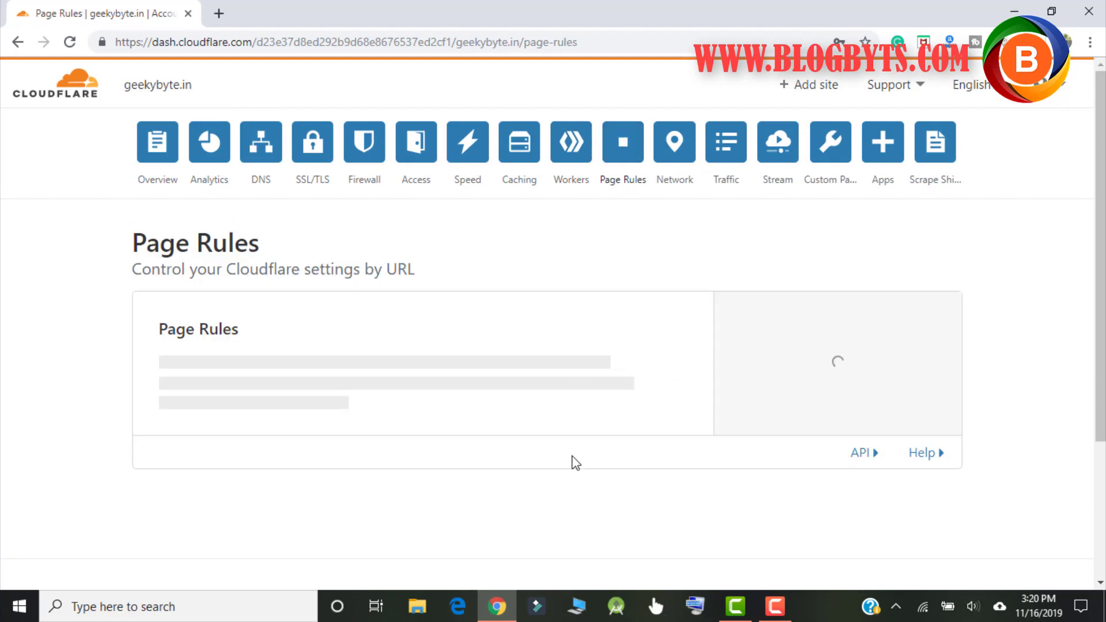
scroll(580, 334, down, 2)
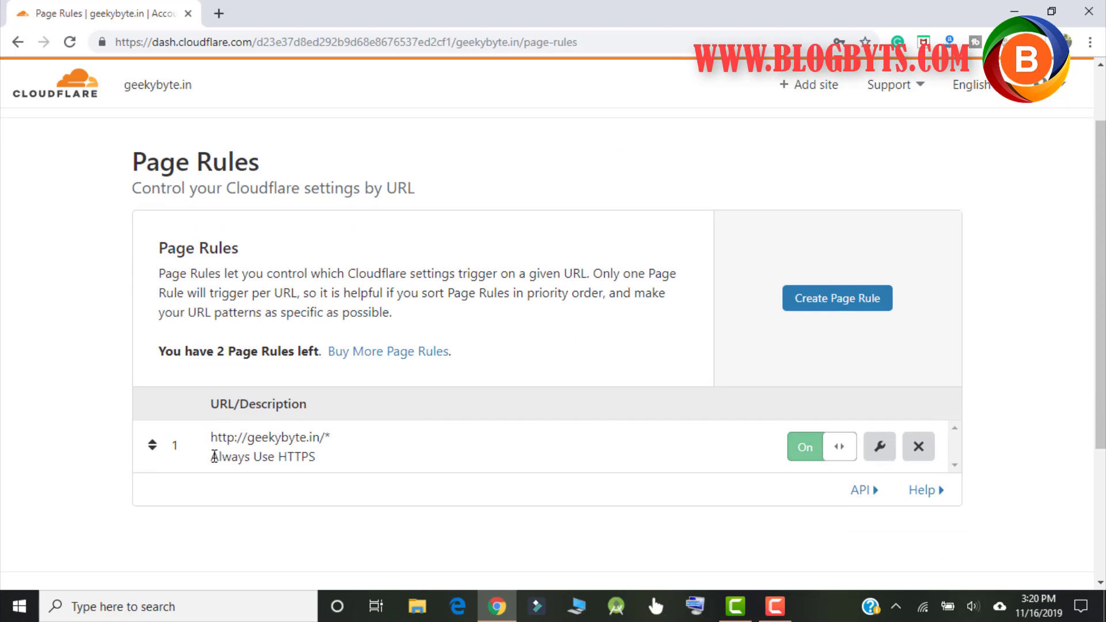
drag(213, 456, 316, 458)
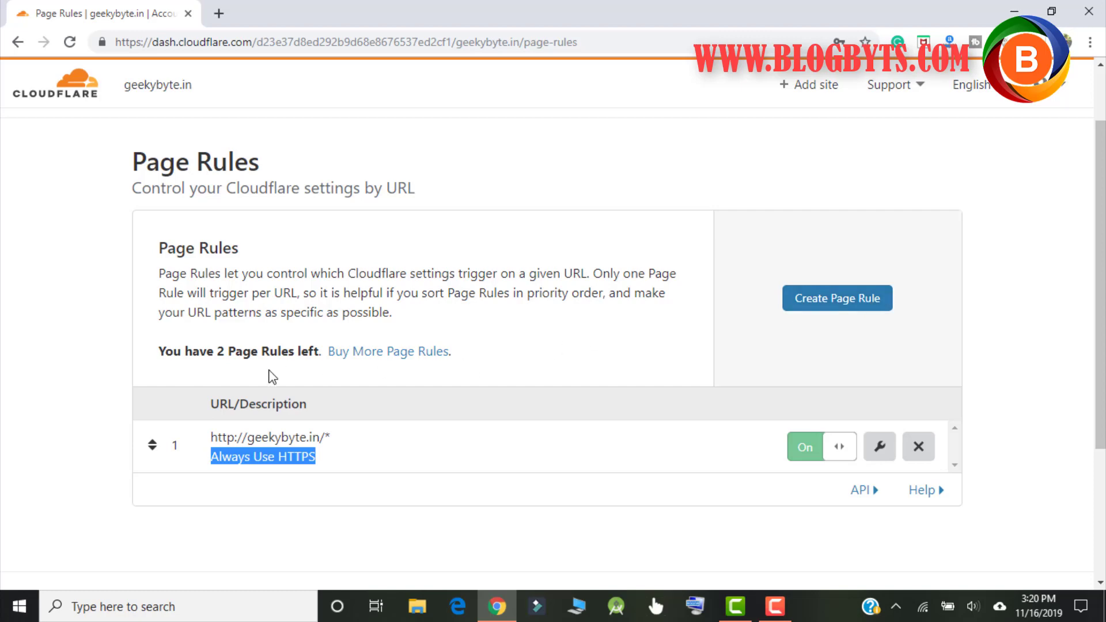
click(348, 453)
drag(335, 458, 211, 437)
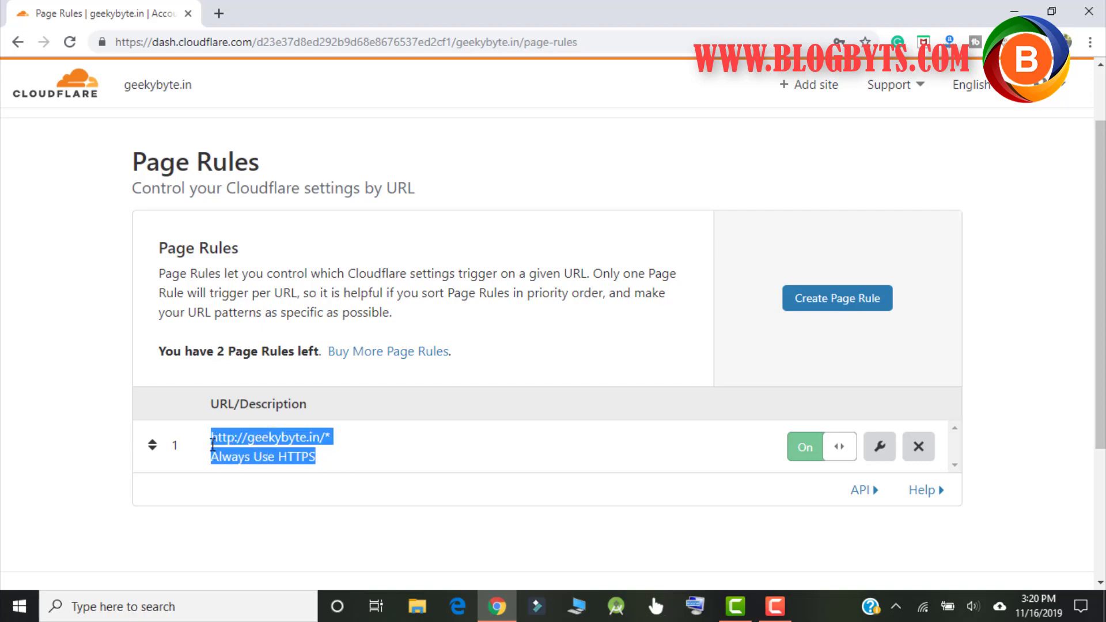
scroll(560, 401, up, 2)
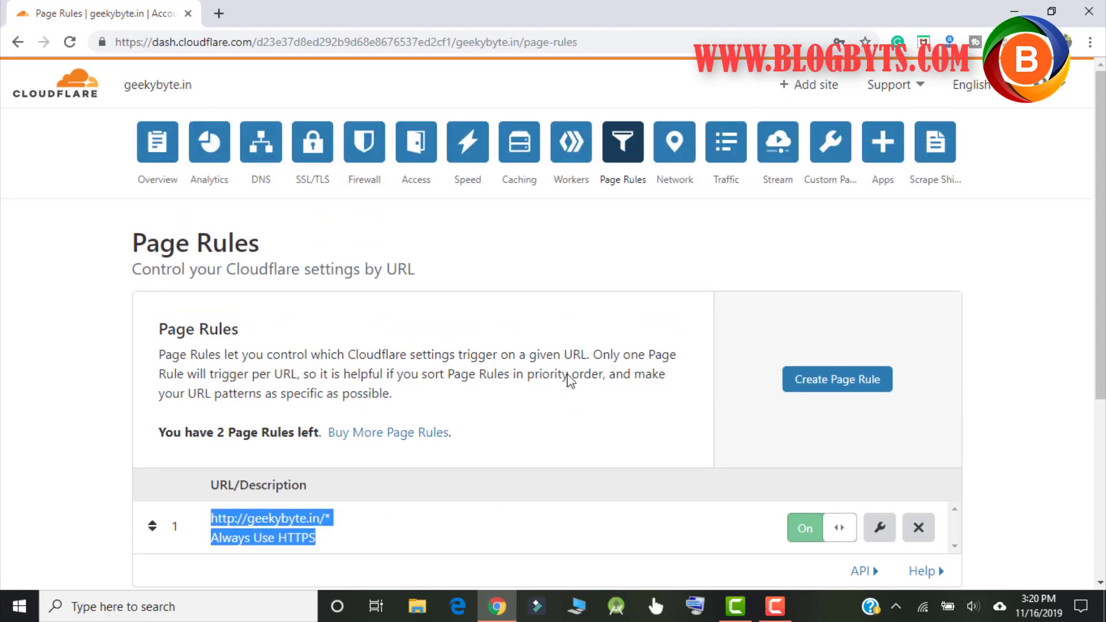
scroll(477, 302, down, 3)
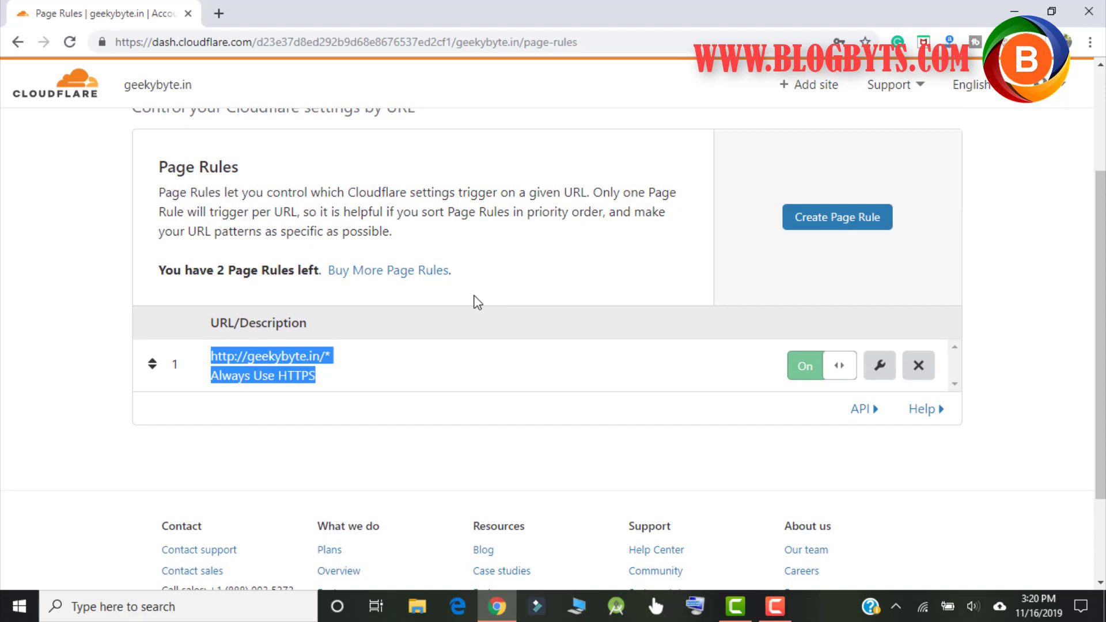
scroll(477, 301, up, 3)
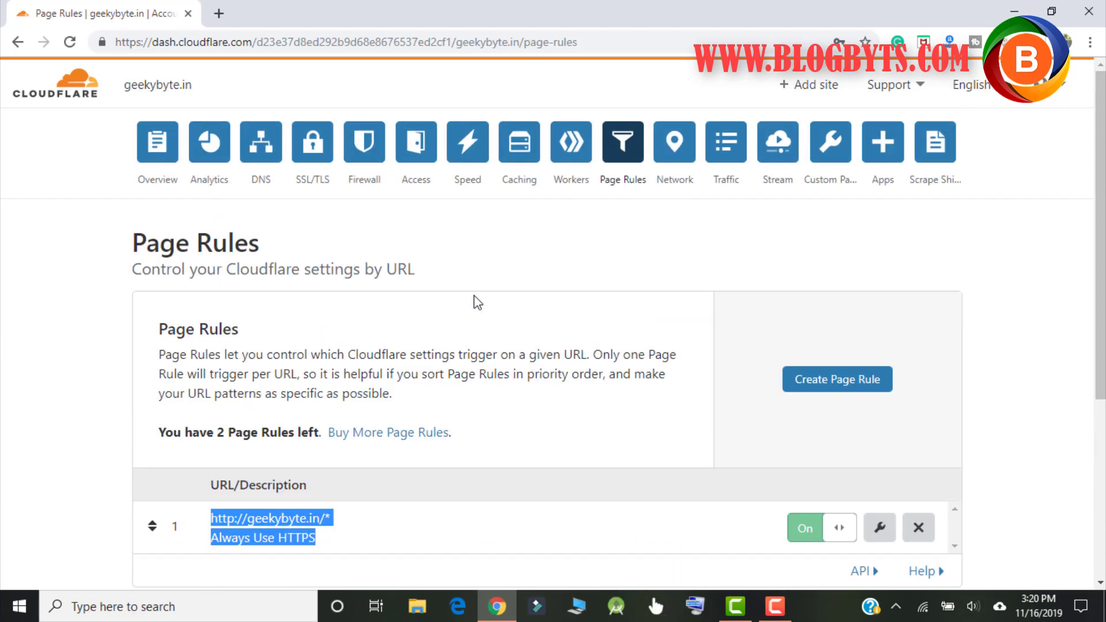
Step: Review Network settings (HTTP/2 on, HTTP/3 off), leaving Maximum Upload Size at 100 MB
click(686, 151)
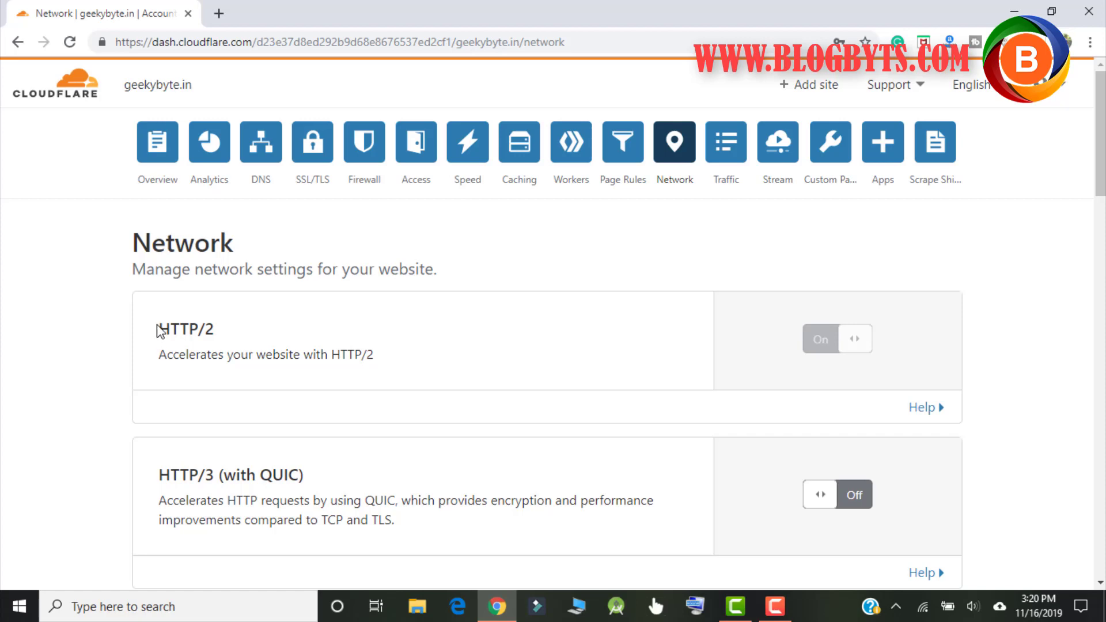
scroll(494, 363, down, 3)
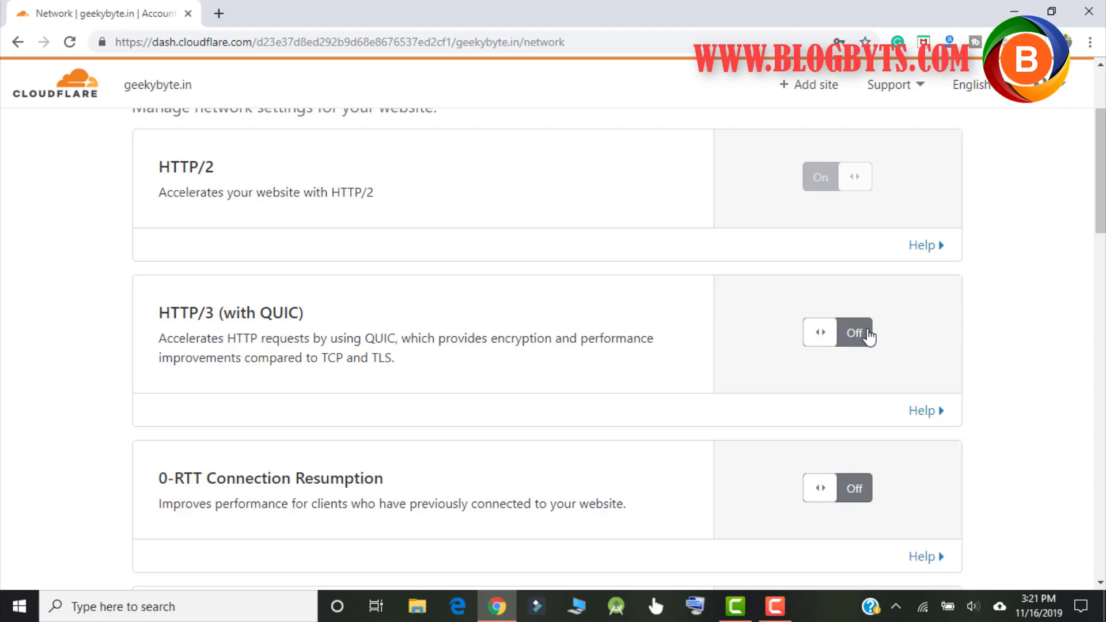
scroll(434, 363, down, 4)
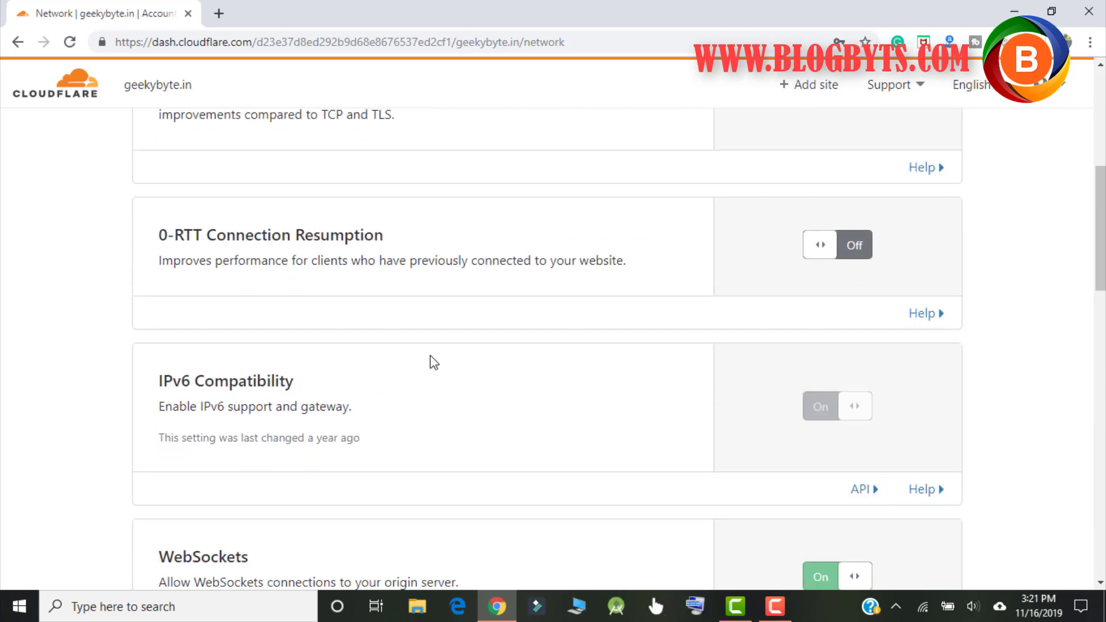
scroll(434, 362, down, 1)
scroll(380, 352, down, 4)
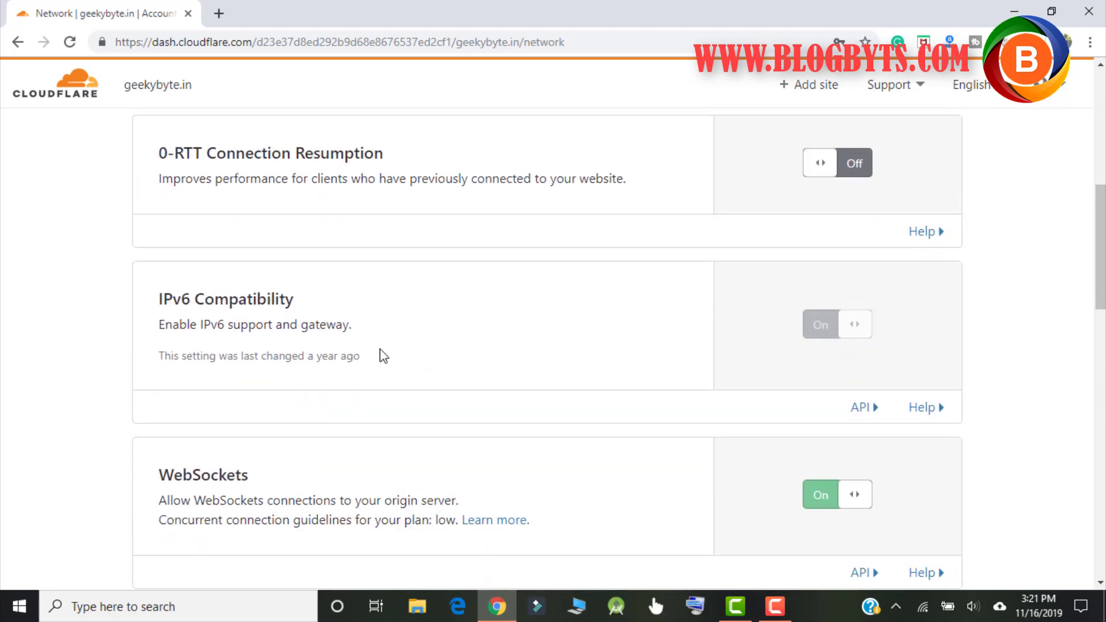
scroll(382, 349, down, 3)
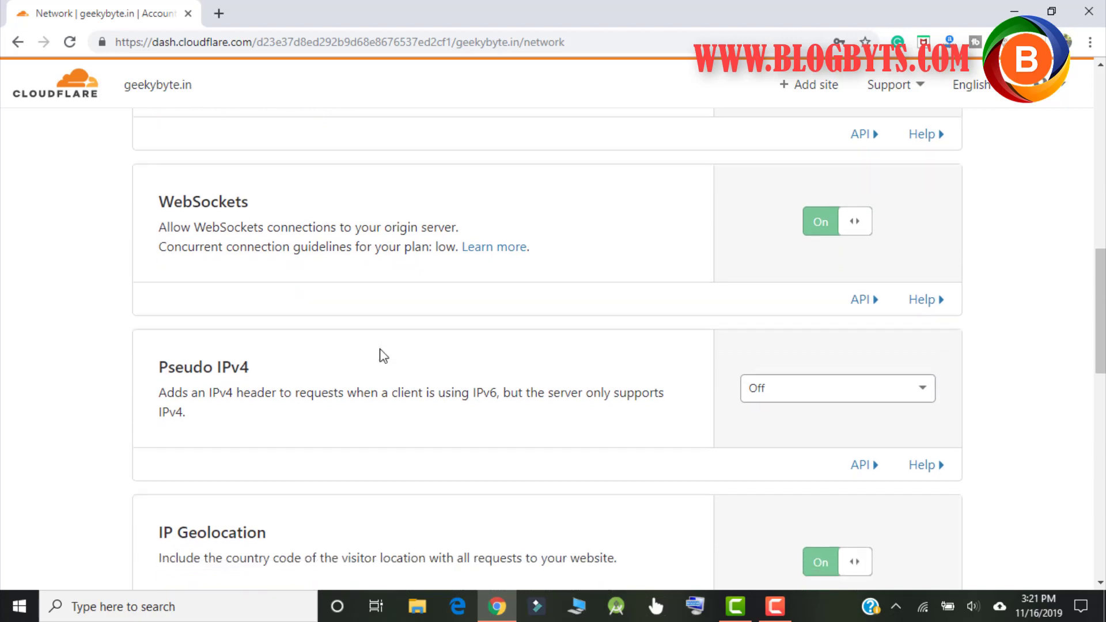
scroll(381, 353, down, 4)
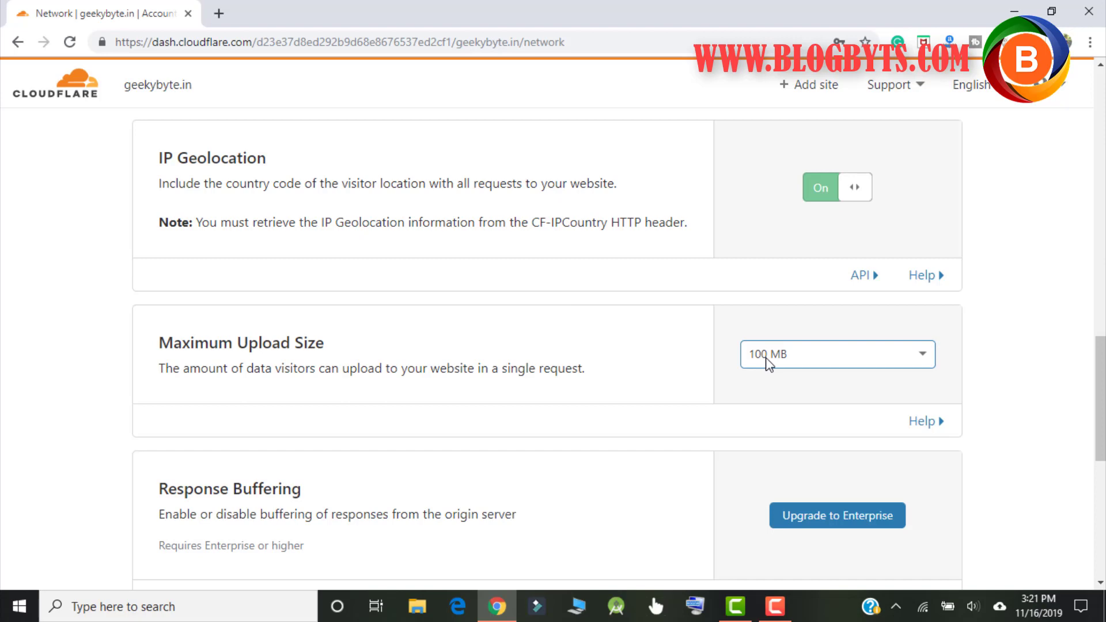
click(767, 364)
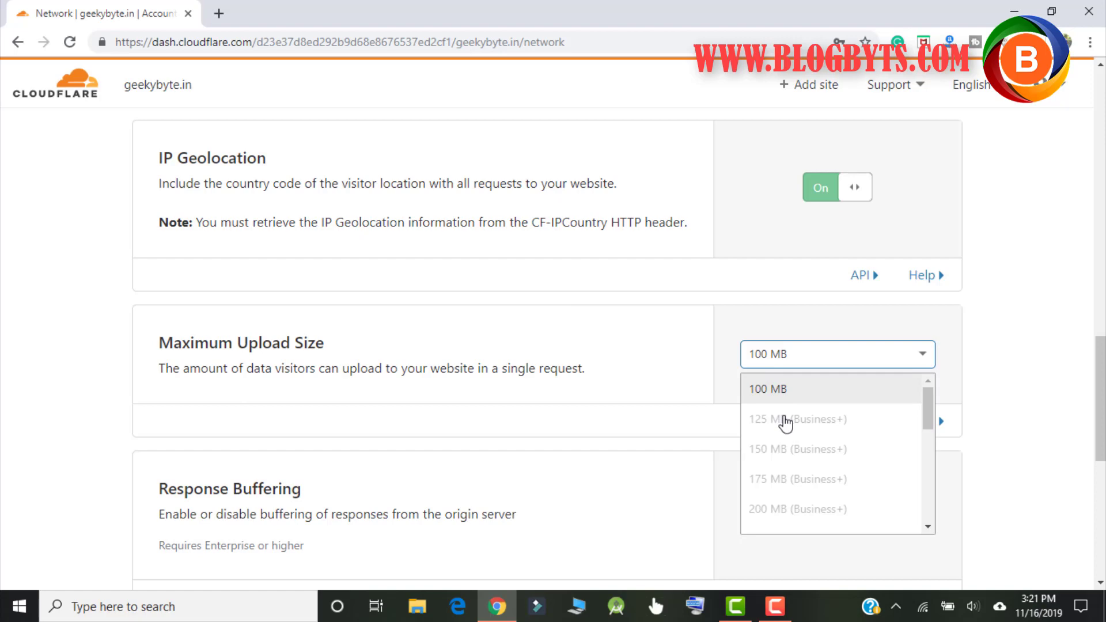
scroll(563, 309, up, 15)
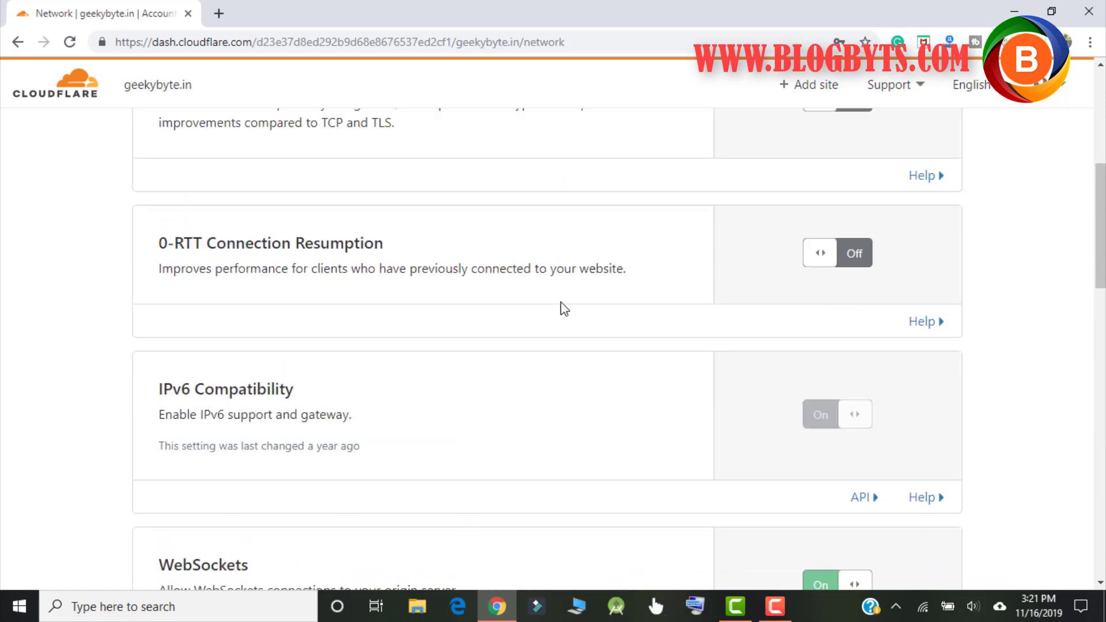
Step: Scroll through geekybyte.in's Traffic options
click(724, 141)
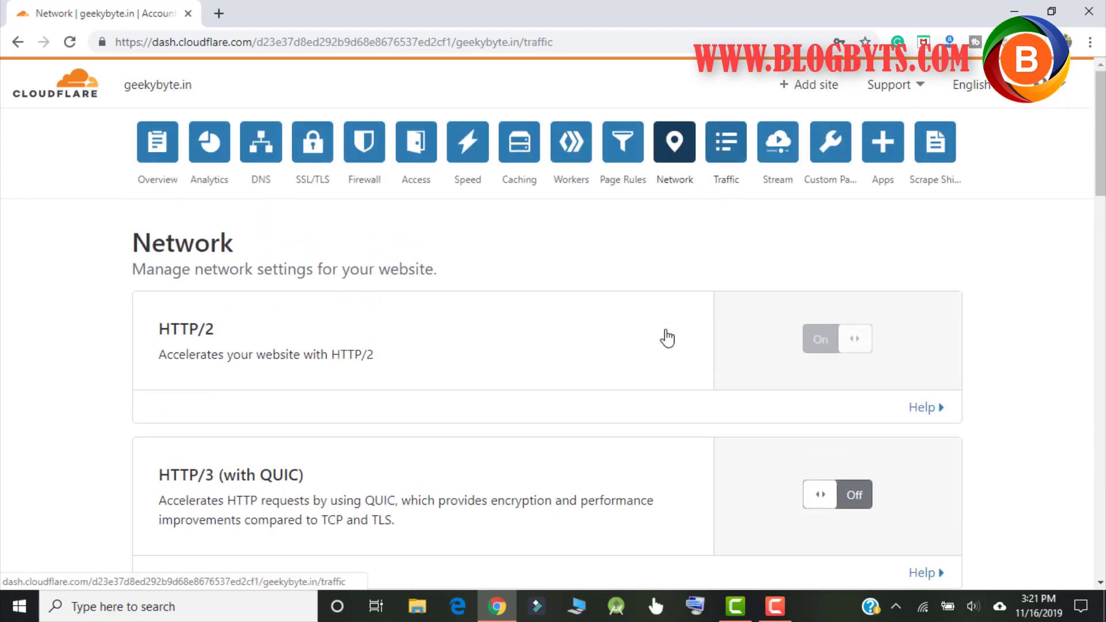
scroll(605, 349, down, 5)
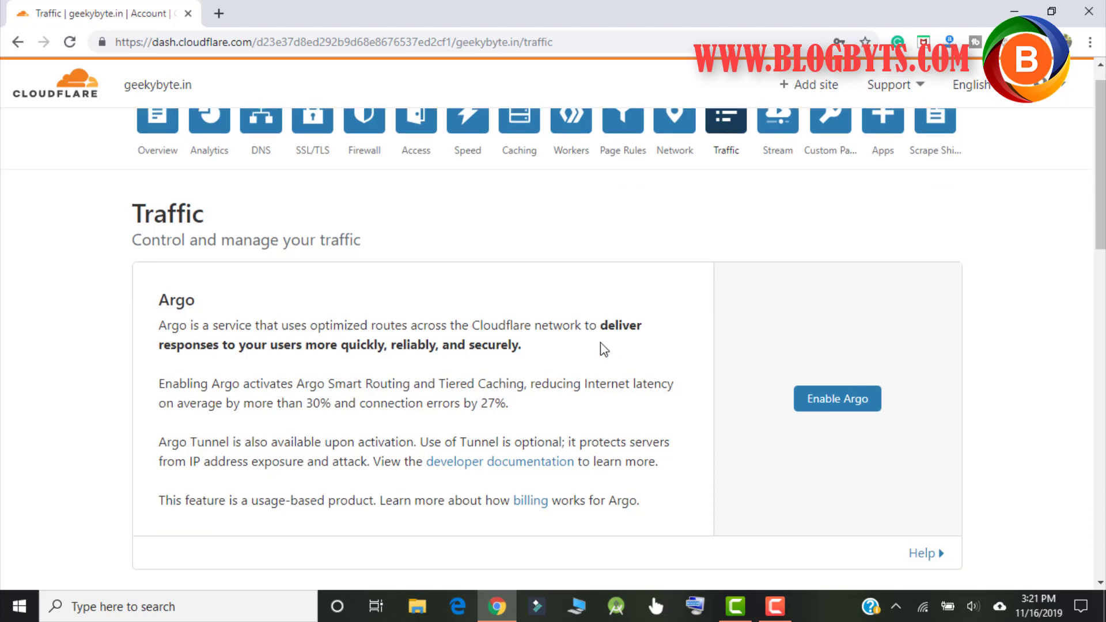
scroll(601, 346, down, 9)
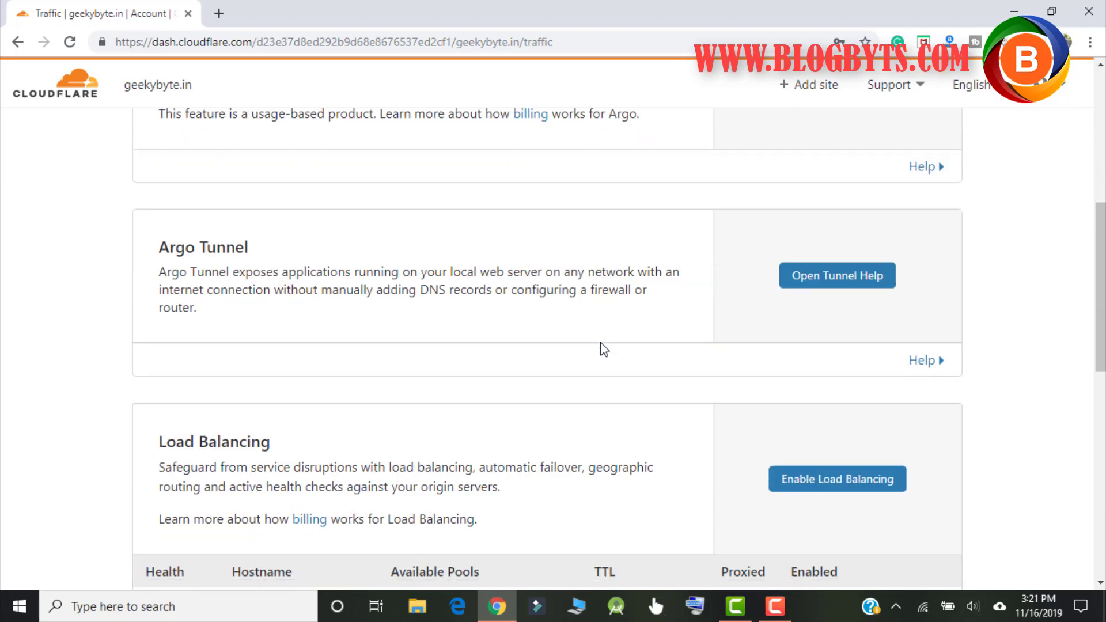
scroll(601, 342, down, 3)
scroll(601, 342, up, 15)
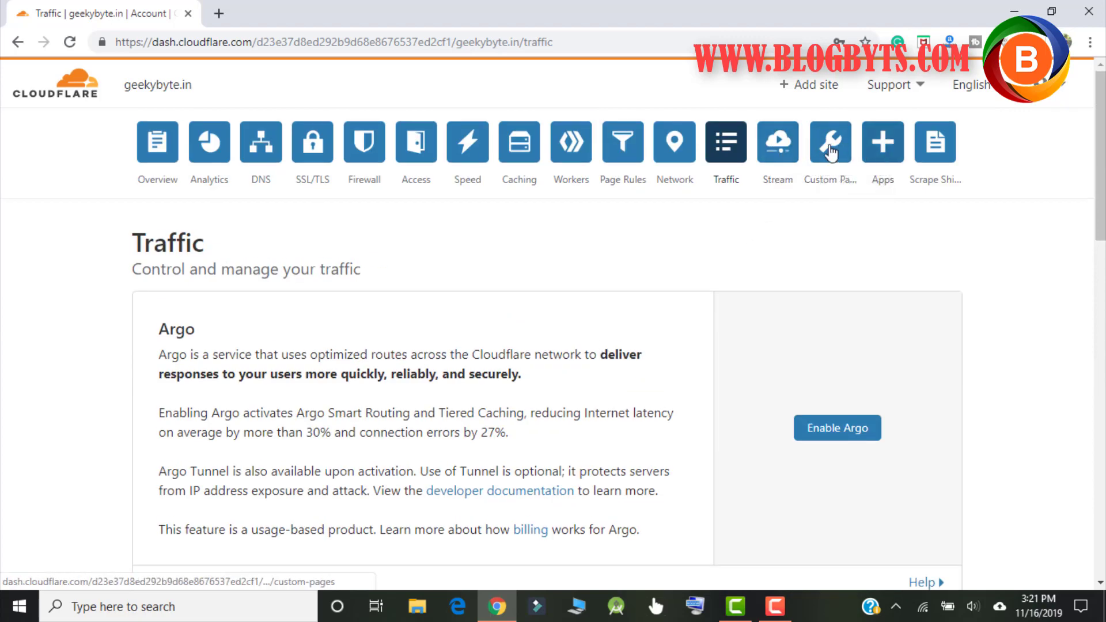
Step: Browse the Apps catalogue and its promoted app listings
click(891, 155)
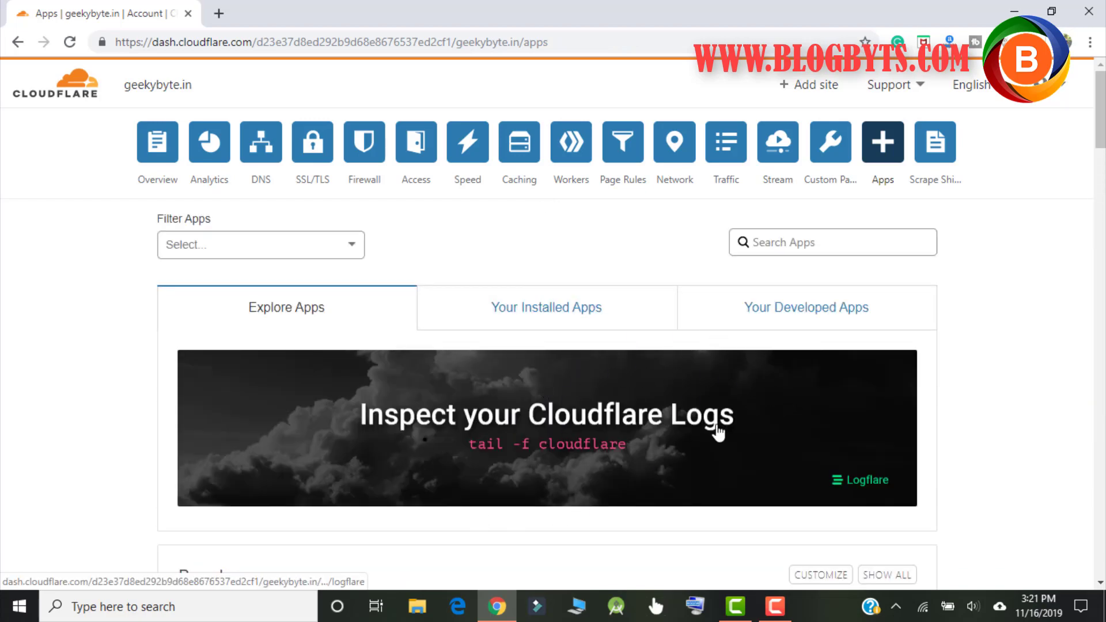
scroll(770, 370, down, 3)
scroll(772, 371, down, 2)
scroll(797, 288, down, 3)
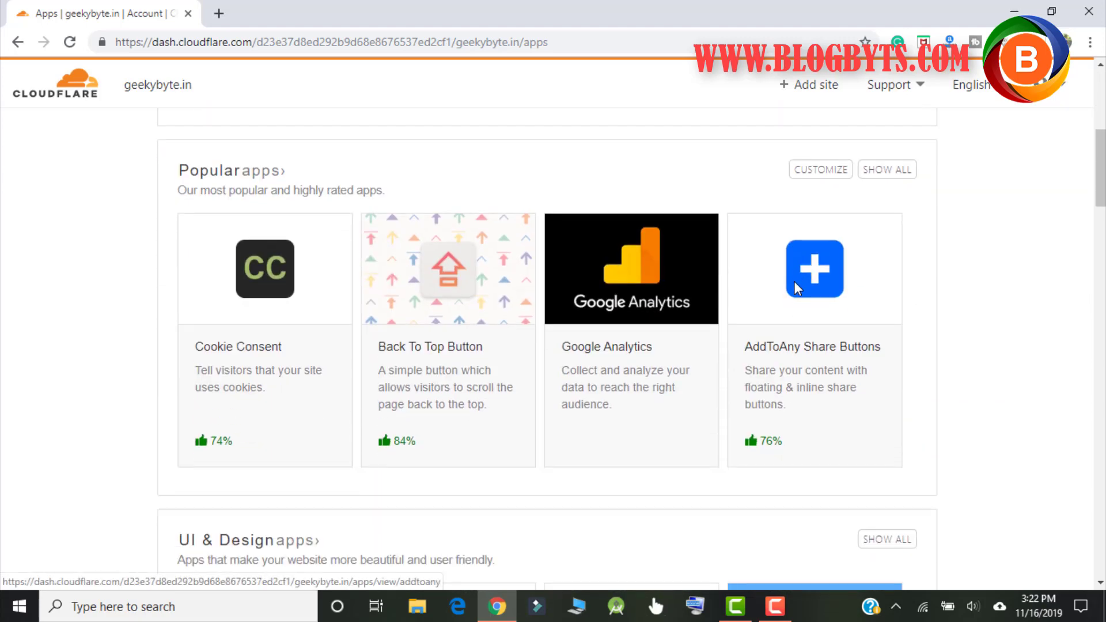
scroll(794, 282, down, 4)
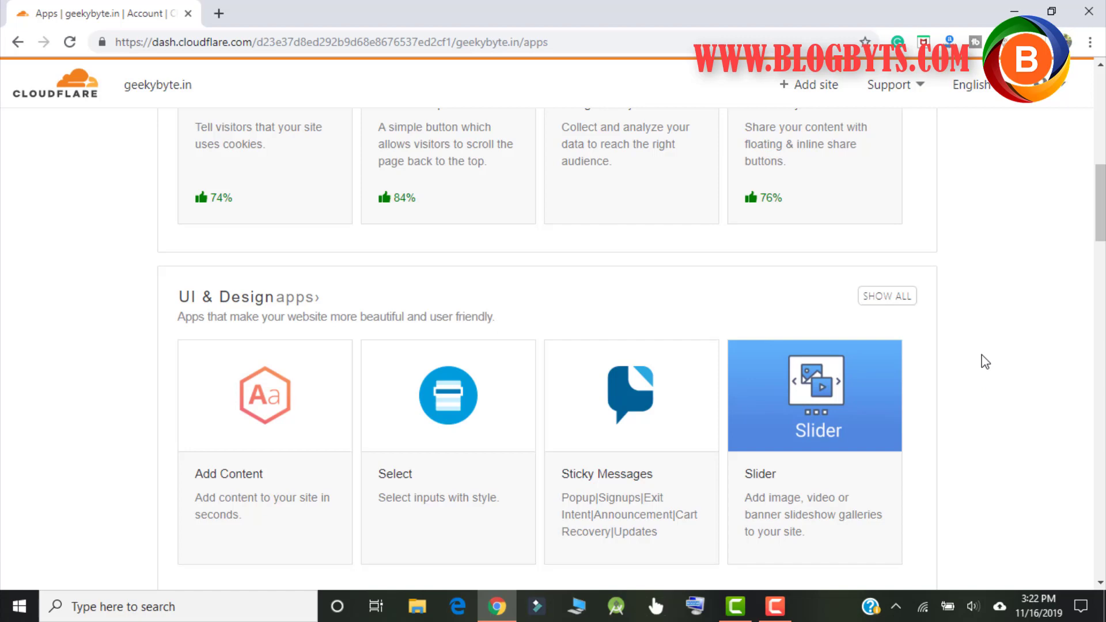
scroll(985, 362, down, 9)
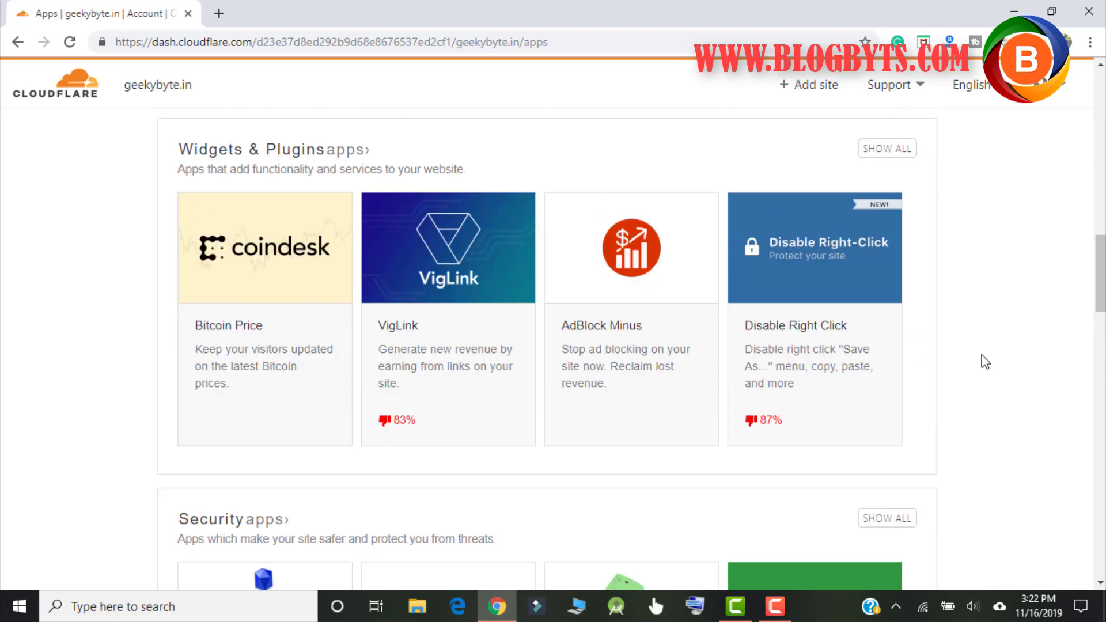
scroll(985, 362, up, 20)
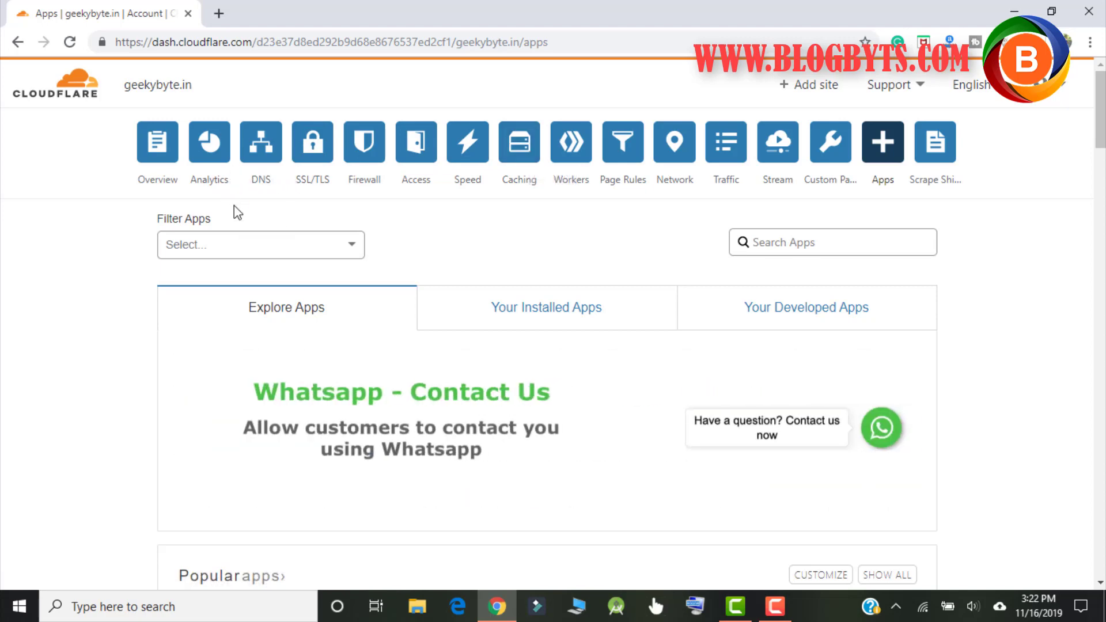
Step: Recheck geekybyte.in's DNS records, then move on to the Speed overview
click(252, 156)
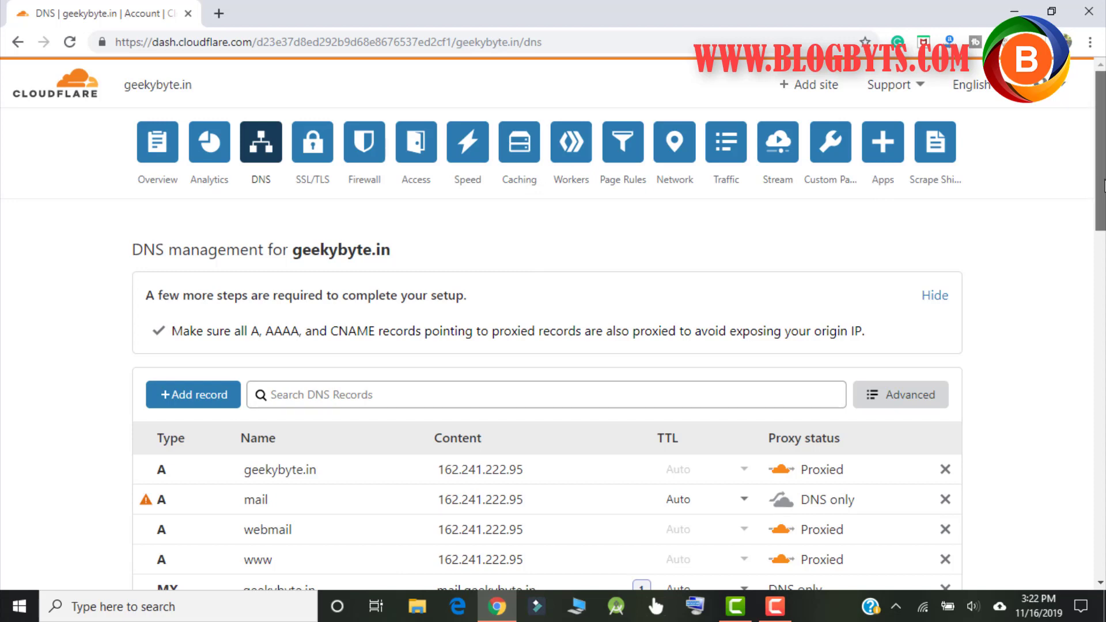
scroll(1103, 187, down, 1)
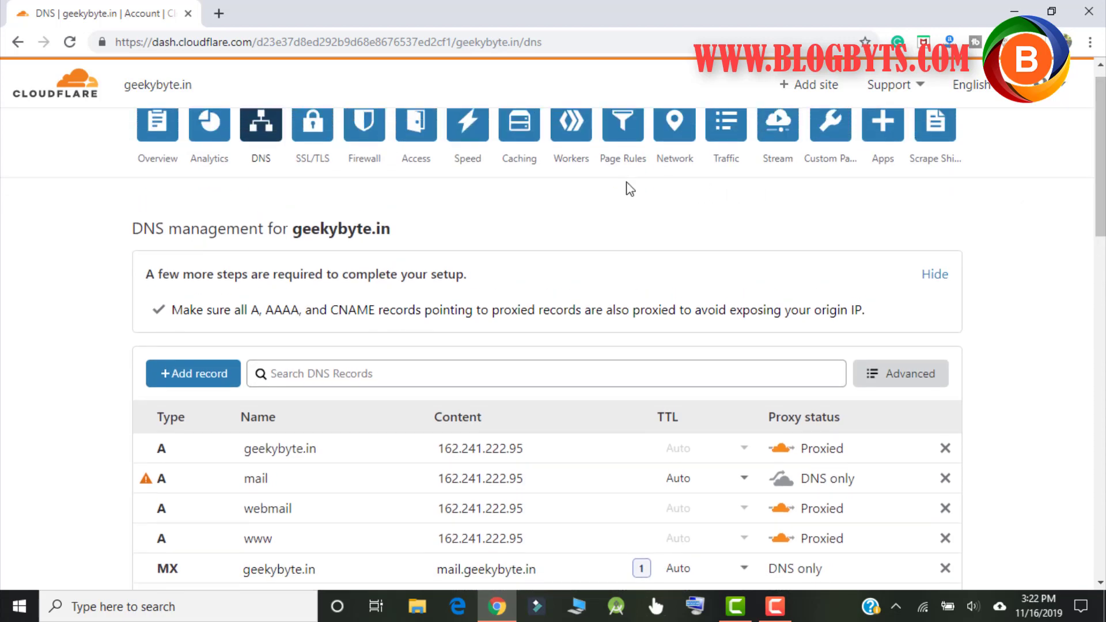
click(466, 134)
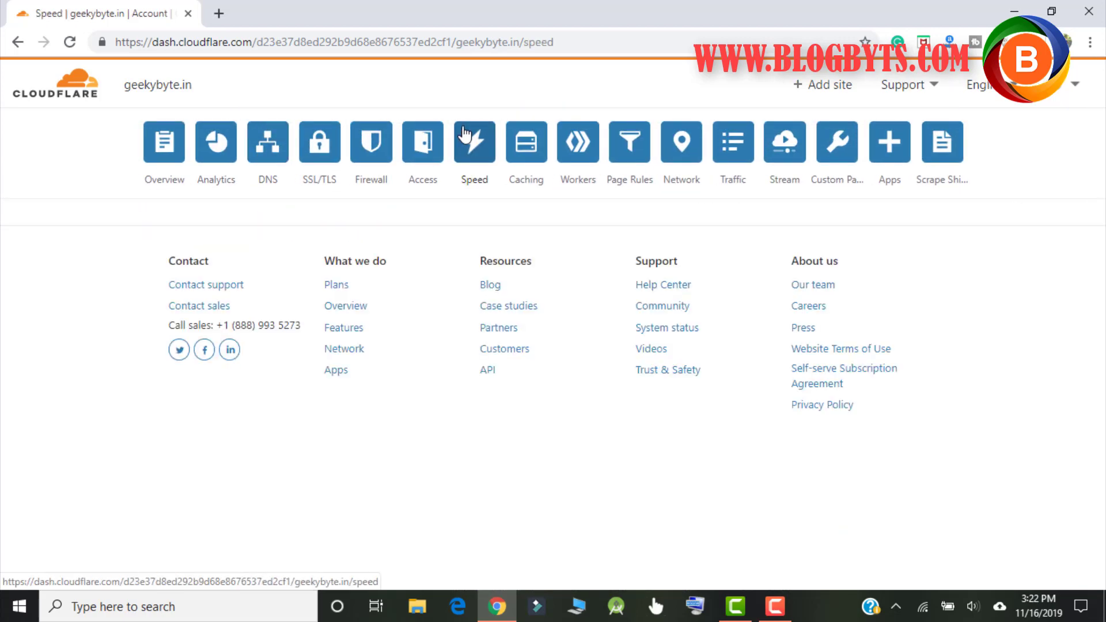